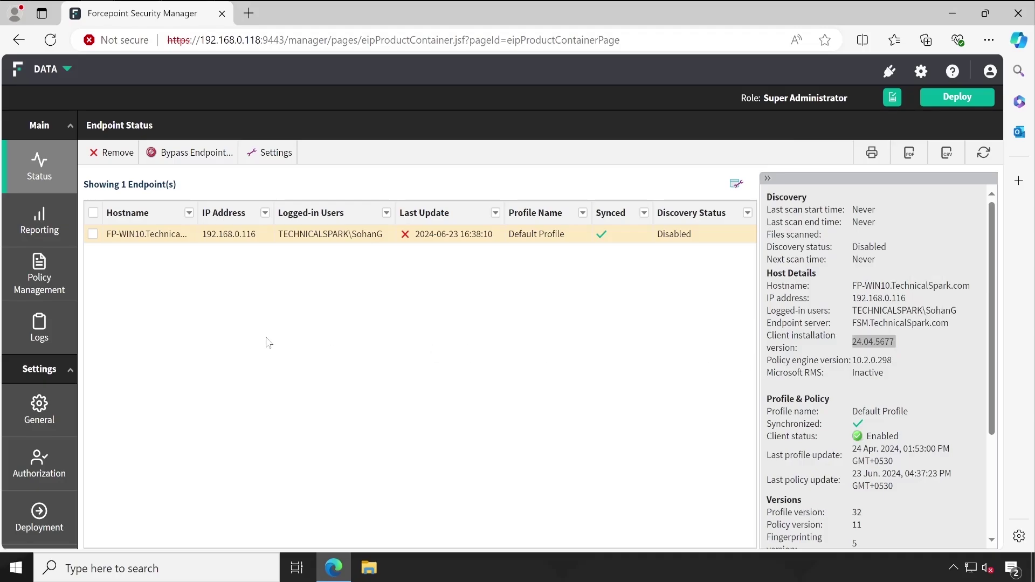
Step: Open support.forcepoint.com in a new browser tab
{"action": "left_click", "coordinate": [248, 14]}
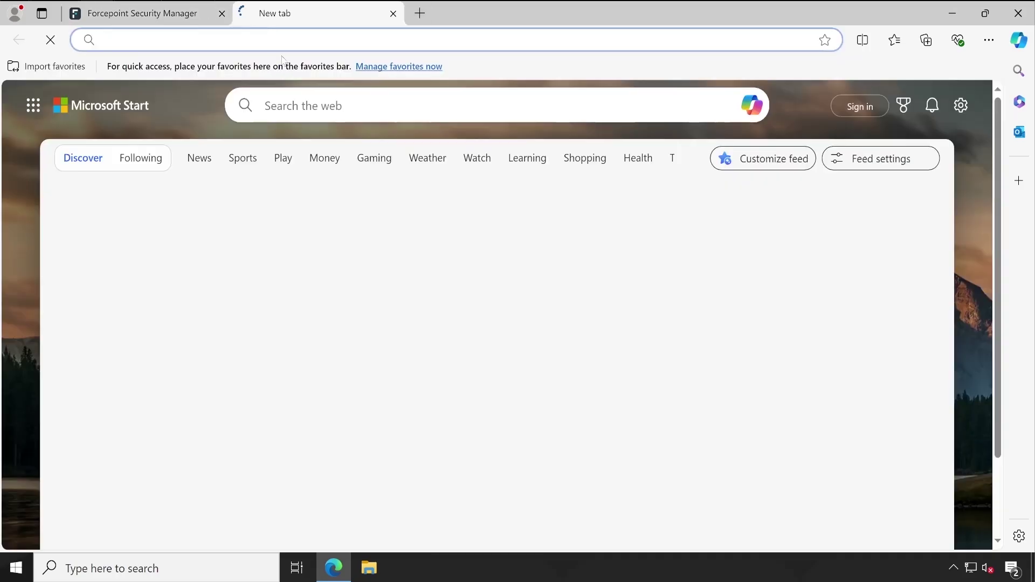
{"action": "type", "text": "support.forcepoint.com"}
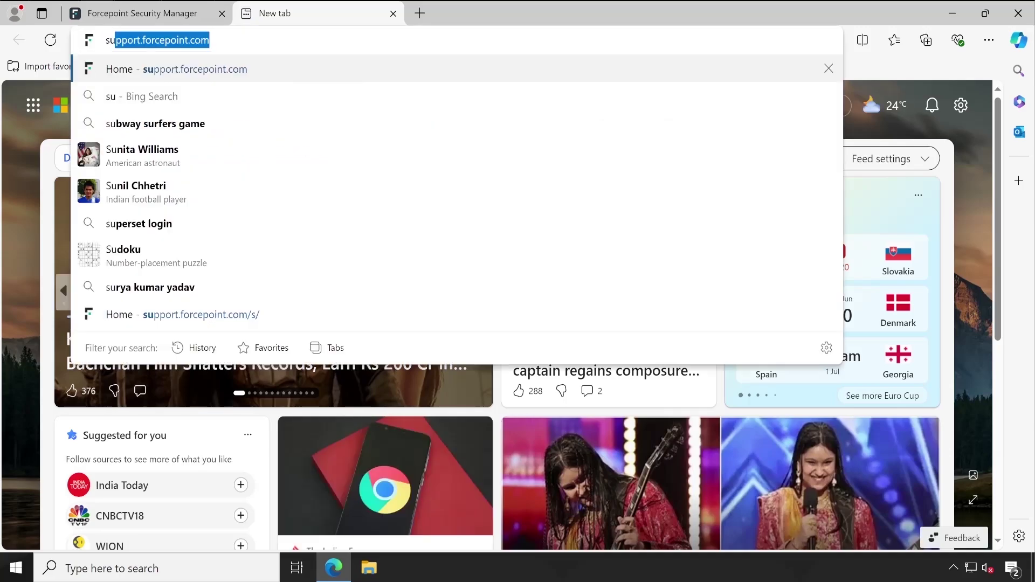
{"action": "key", "text": "Return"}
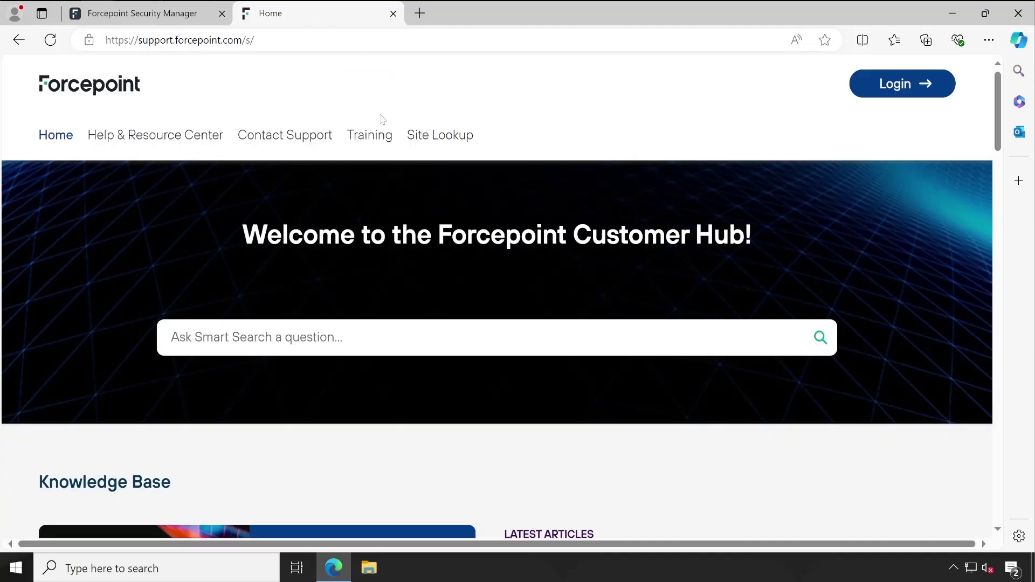
Step: Log in to the Forcepoint Customer Hub with the account's username and password
{"action": "left_click", "coordinate": [896, 91]}
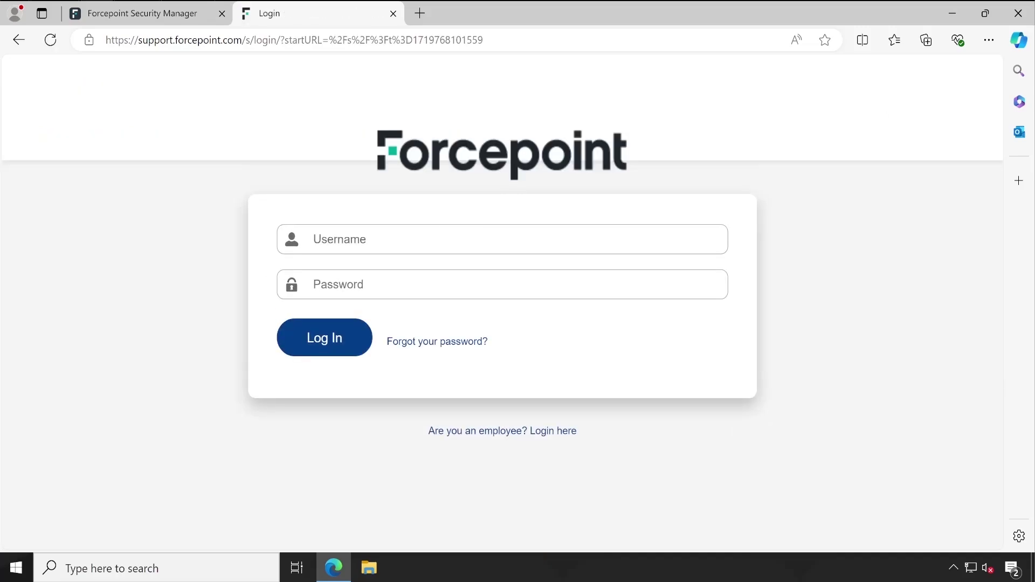
{"action": "left_click", "coordinate": [501, 284]}
{"action": "type", "text": "•••••••"}
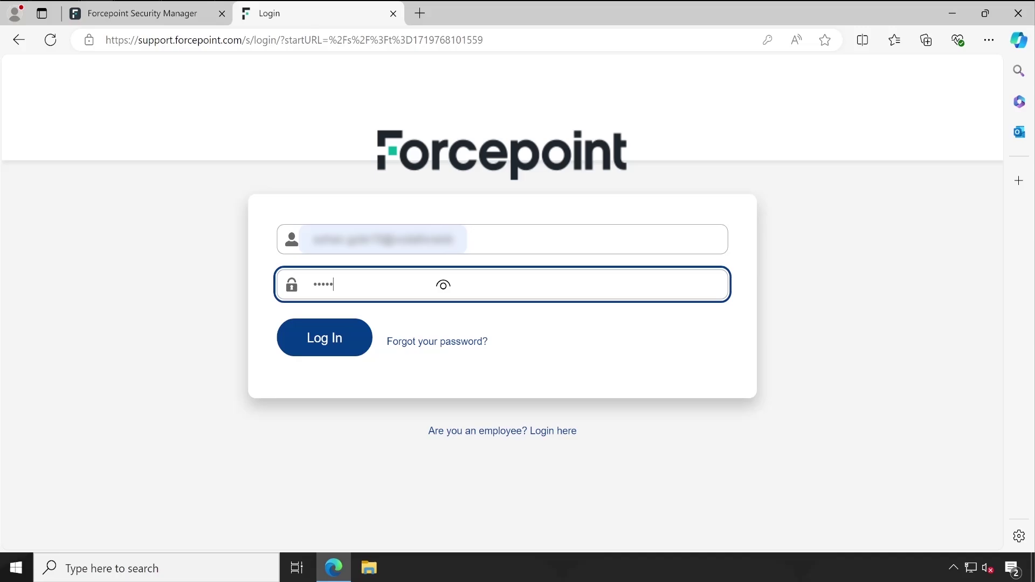
{"action": "type", "text": "••"}
{"action": "left_click", "coordinate": [306, 348]}
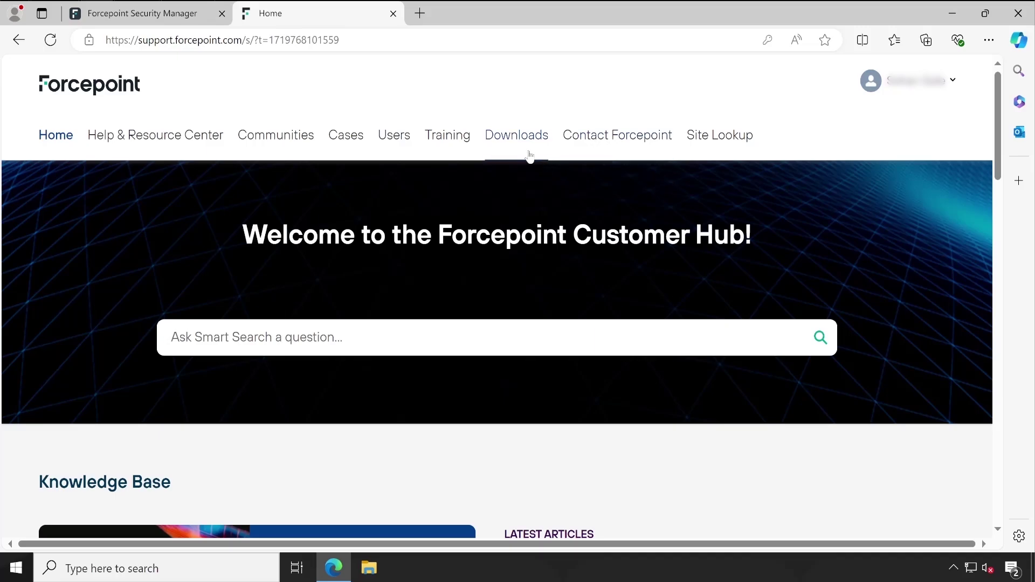
Step: Open the Endpoint (DLP) downloads of the Data Loss Prevention (DLP) product
{"action": "left_click", "coordinate": [527, 146]}
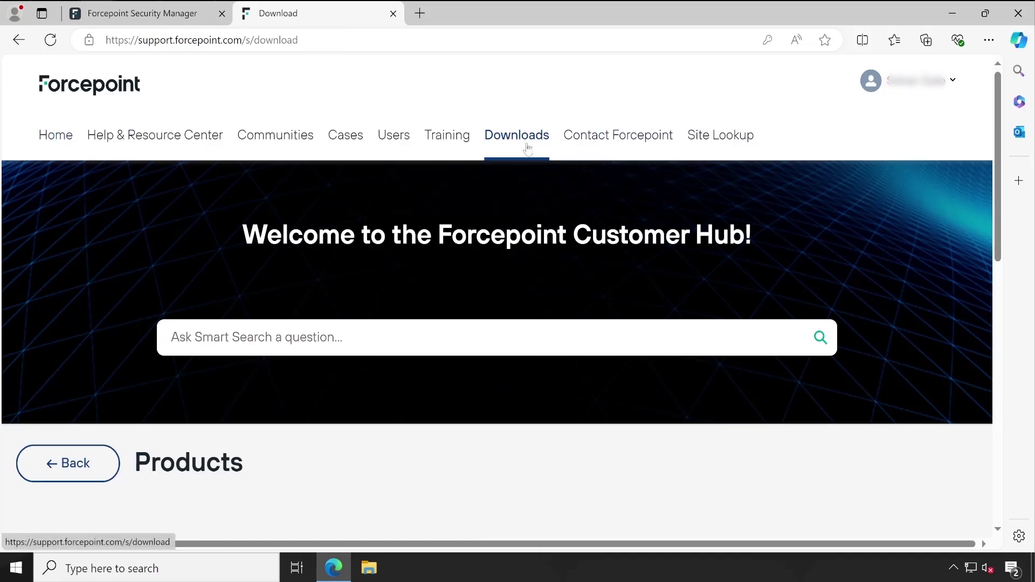
{"action": "scroll", "coordinate": [586, 225], "scroll_direction": "down", "scroll_amount": 1}
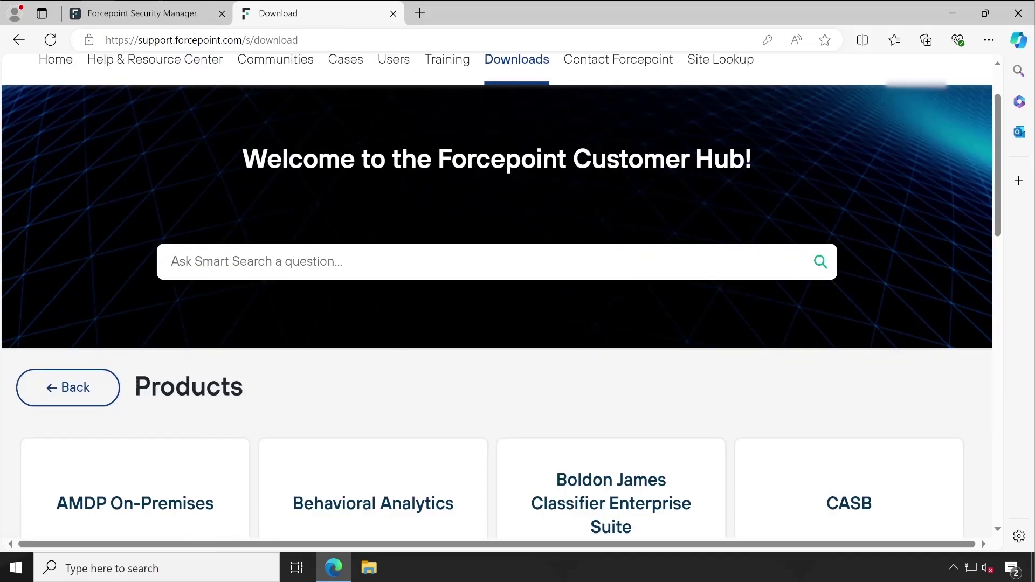
{"action": "scroll", "coordinate": [587, 225], "scroll_direction": "down", "scroll_amount": 1}
{"action": "scroll", "coordinate": [526, 293], "scroll_direction": "down", "scroll_amount": 1}
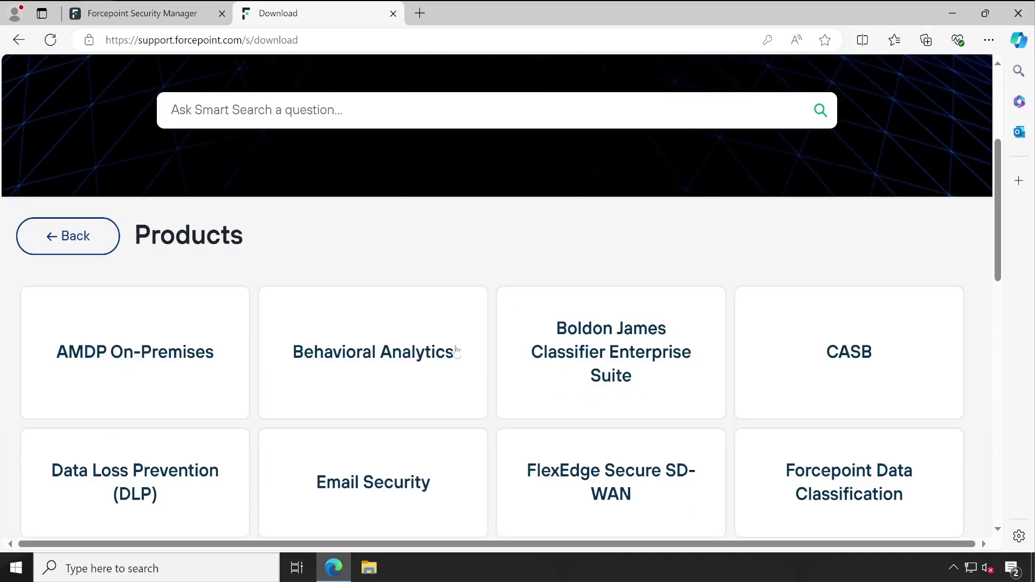
{"action": "left_click", "coordinate": [128, 491]}
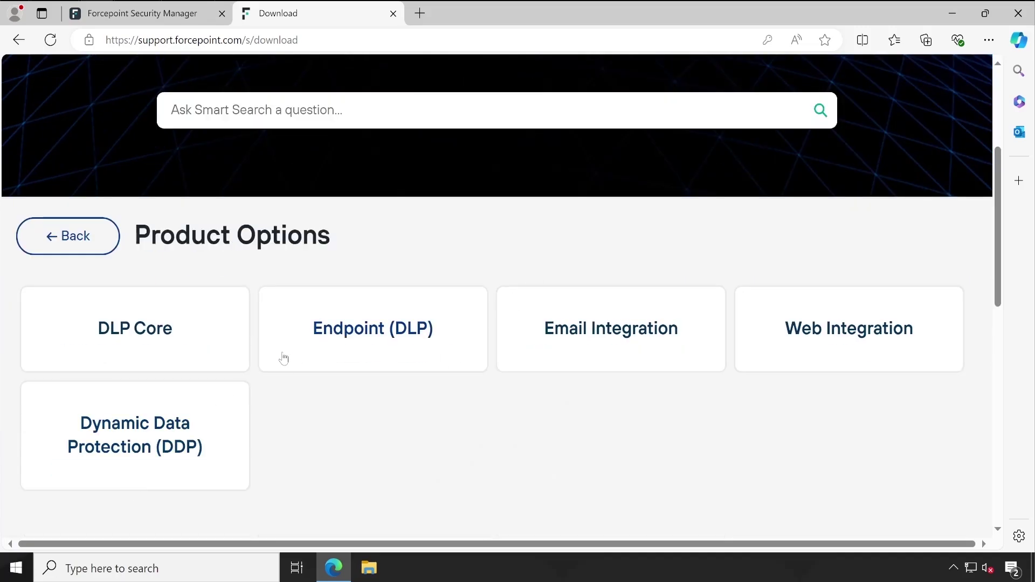
{"action": "left_click", "coordinate": [371, 331]}
Step: Download the Forcepoint One Endpoint v24.06.5685 package builder from its product installer page
{"action": "scroll", "coordinate": [371, 330], "scroll_direction": "down", "scroll_amount": 3}
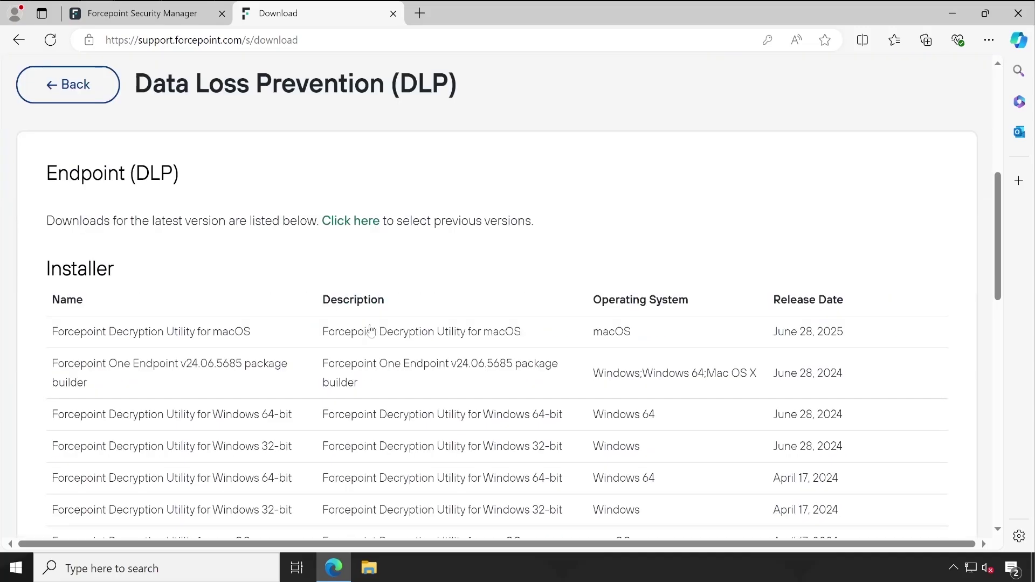
{"action": "scroll", "coordinate": [372, 330], "scroll_direction": "down", "scroll_amount": 1}
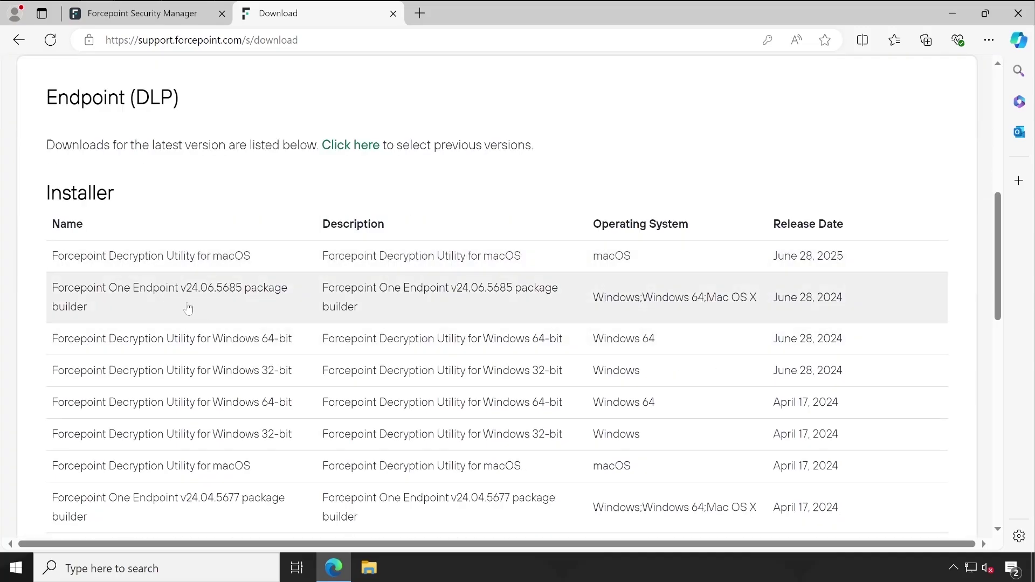
{"action": "scroll", "coordinate": [192, 300], "scroll_direction": "down", "scroll_amount": 1}
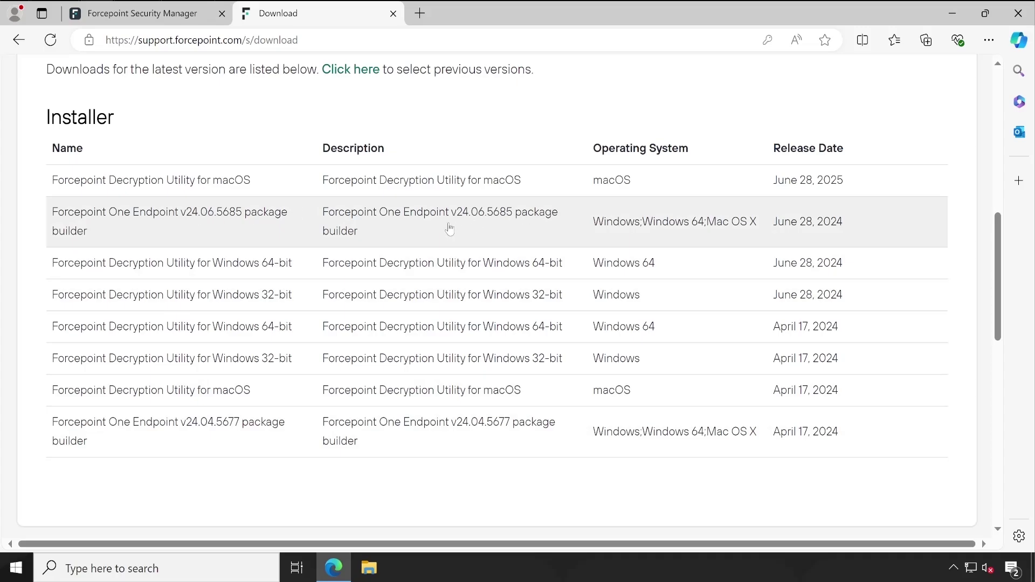
{"action": "left_click", "coordinate": [268, 223]}
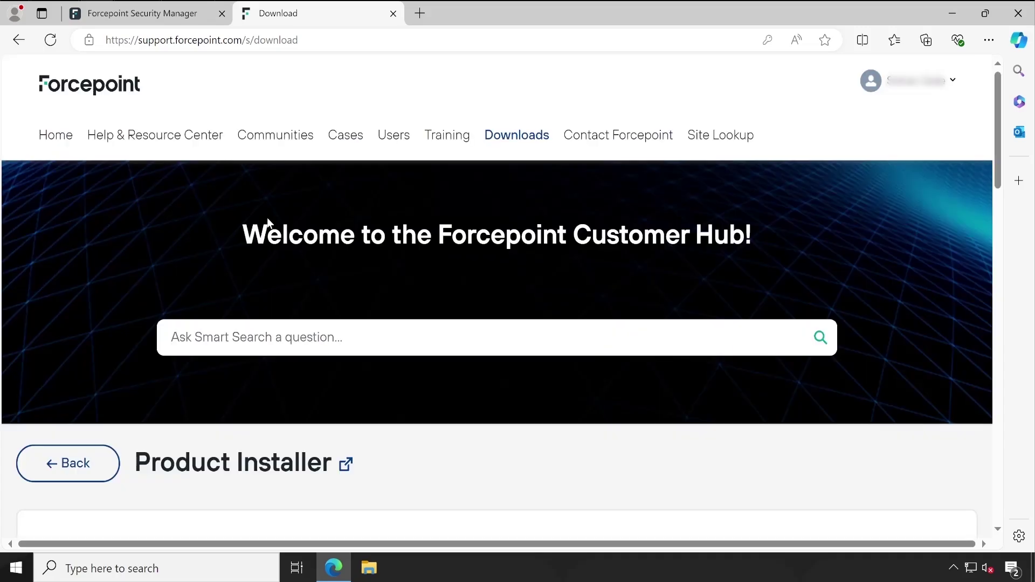
{"action": "scroll", "coordinate": [267, 231], "scroll_direction": "down", "scroll_amount": 6}
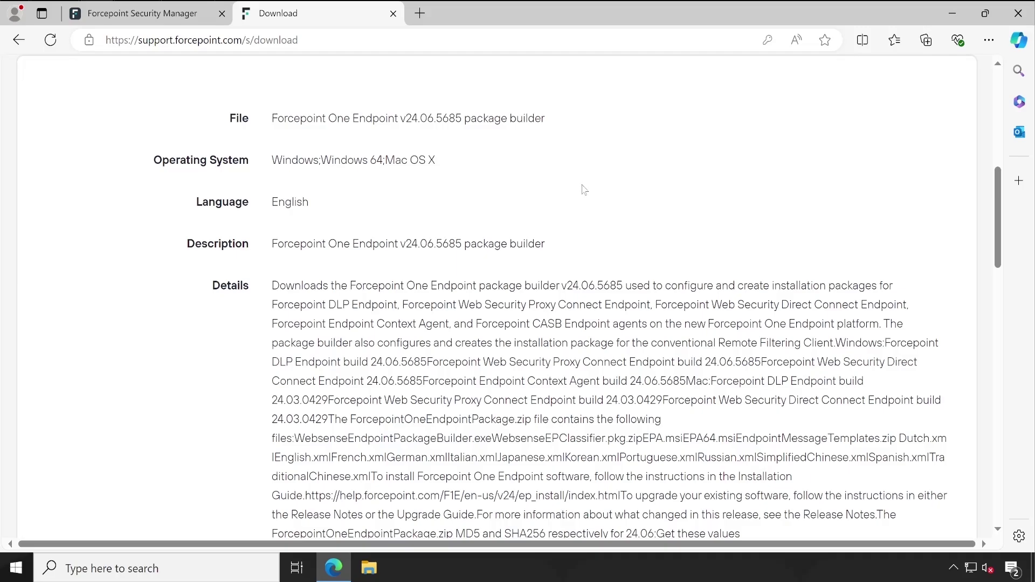
{"action": "scroll", "coordinate": [583, 189], "scroll_direction": "down", "scroll_amount": 10}
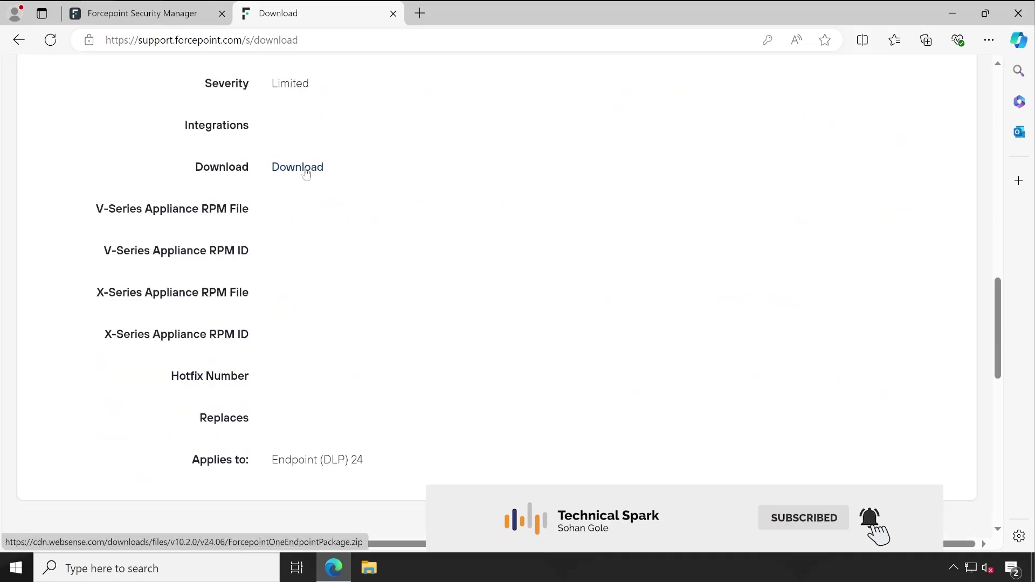
{"action": "left_click", "coordinate": [301, 170]}
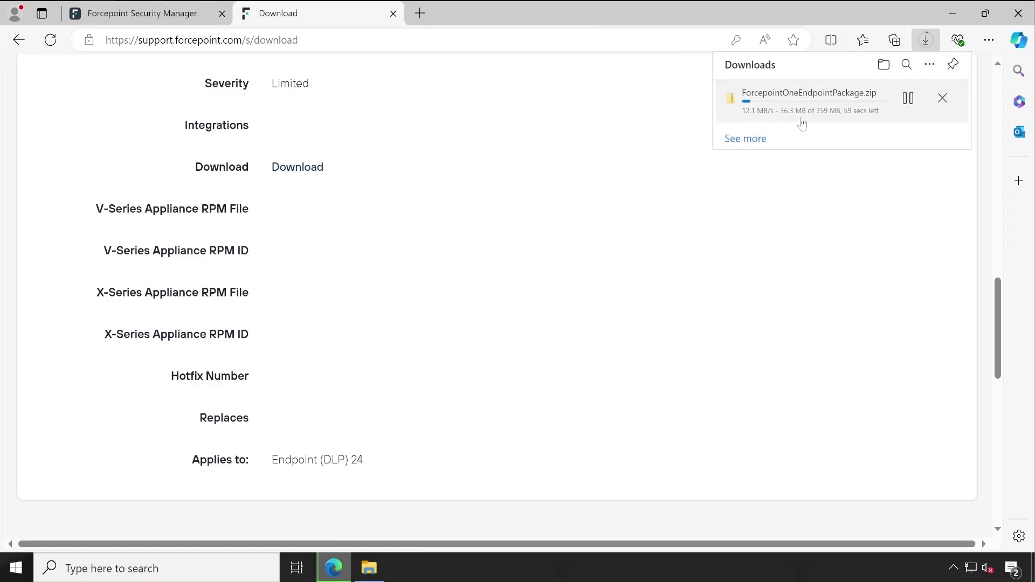
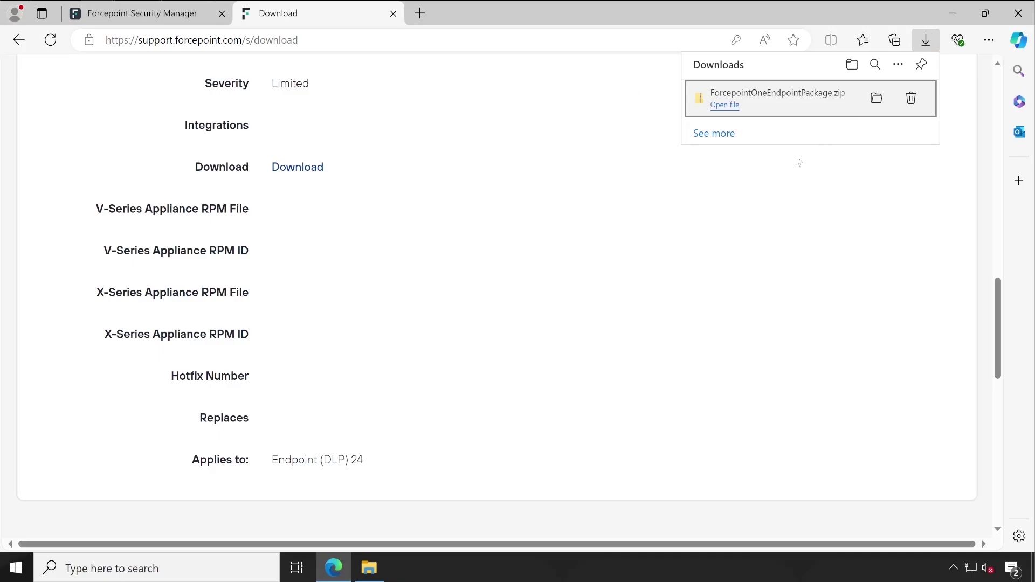
Step: In File Explorer, extract the ForcepointOneEndpointPackage zip file in the Downloads folder to the suggested location
{"action": "left_click", "coordinate": [369, 567]}
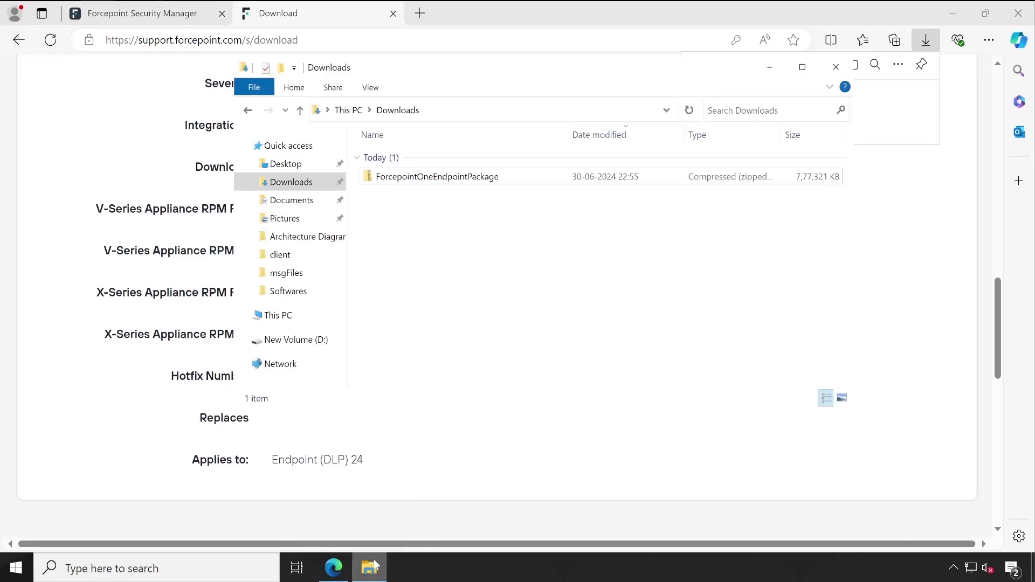
{"action": "right_click", "coordinate": [527, 218]}
{"action": "left_click", "coordinate": [582, 275]}
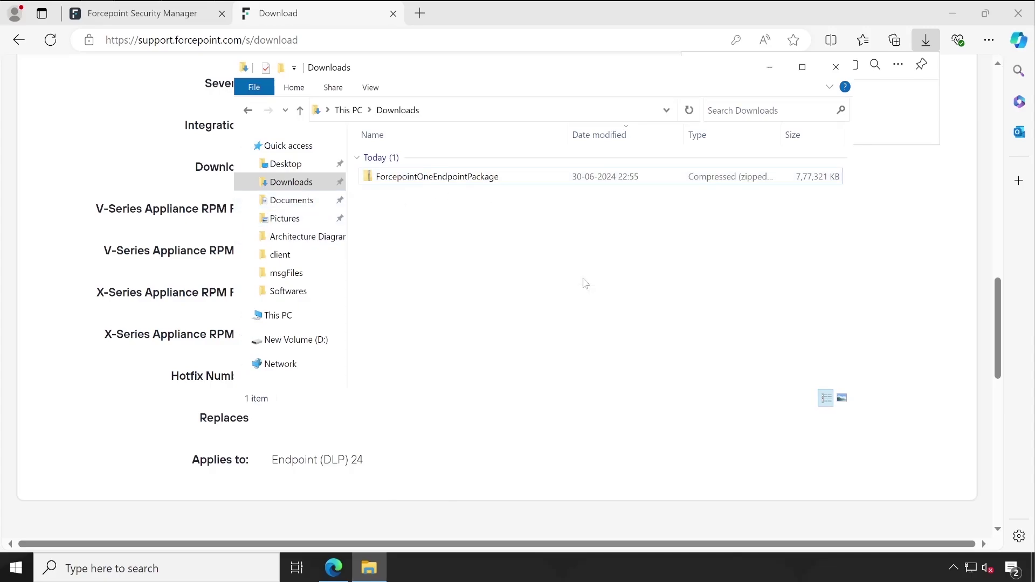
{"action": "right_click", "coordinate": [489, 185]}
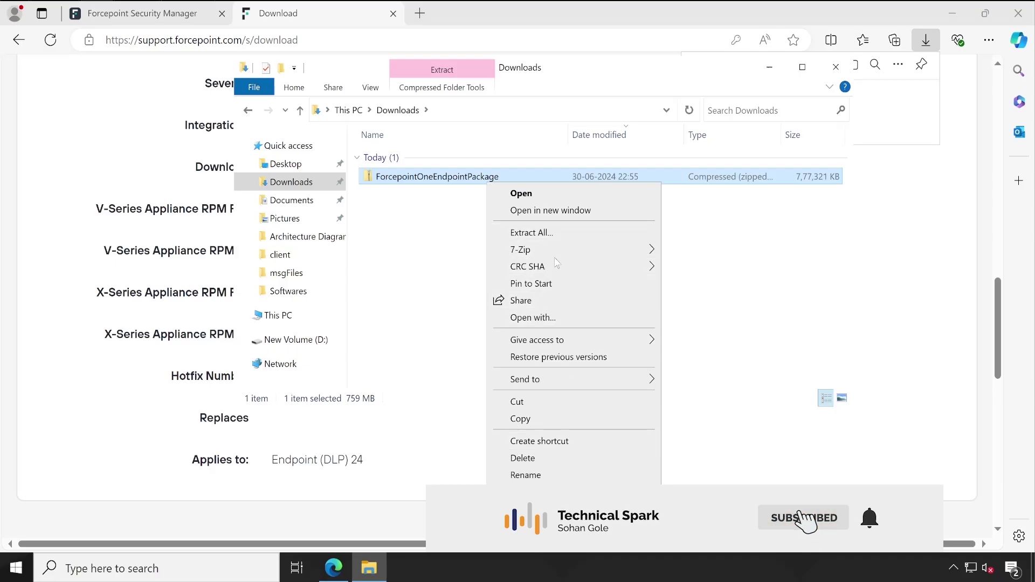
{"action": "left_click", "coordinate": [560, 236]}
{"action": "left_click", "coordinate": [639, 439]}
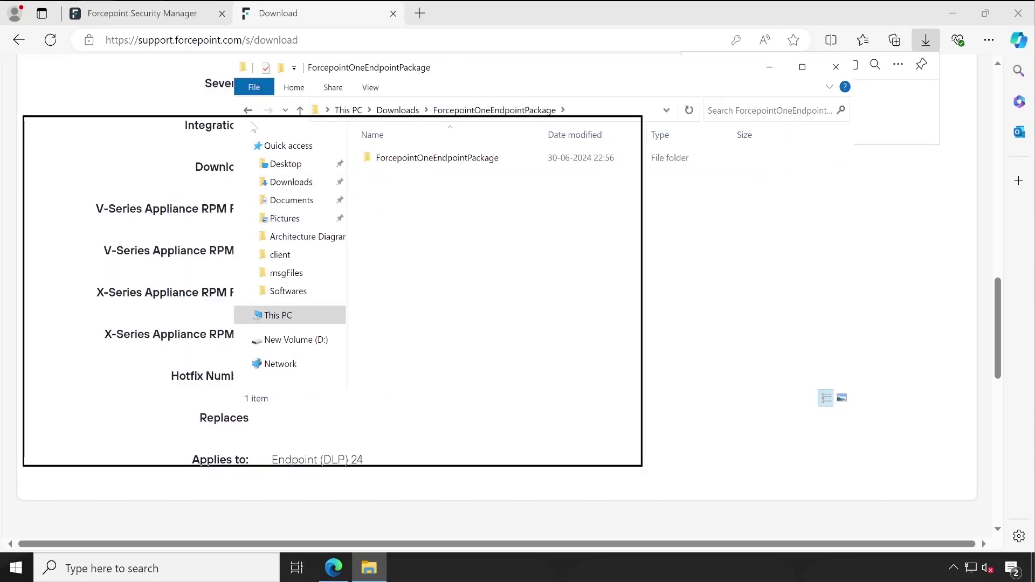
Step: Close the Forcepoint download page and minimise the browser to reveal the extracted package folder
{"action": "left_click", "coordinate": [800, 206]}
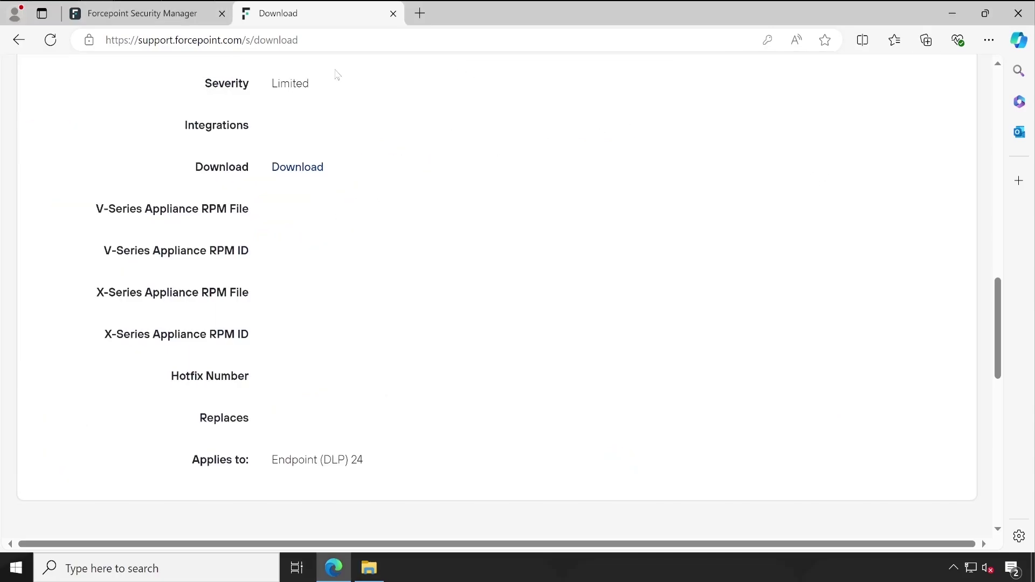
{"action": "left_click", "coordinate": [393, 13]}
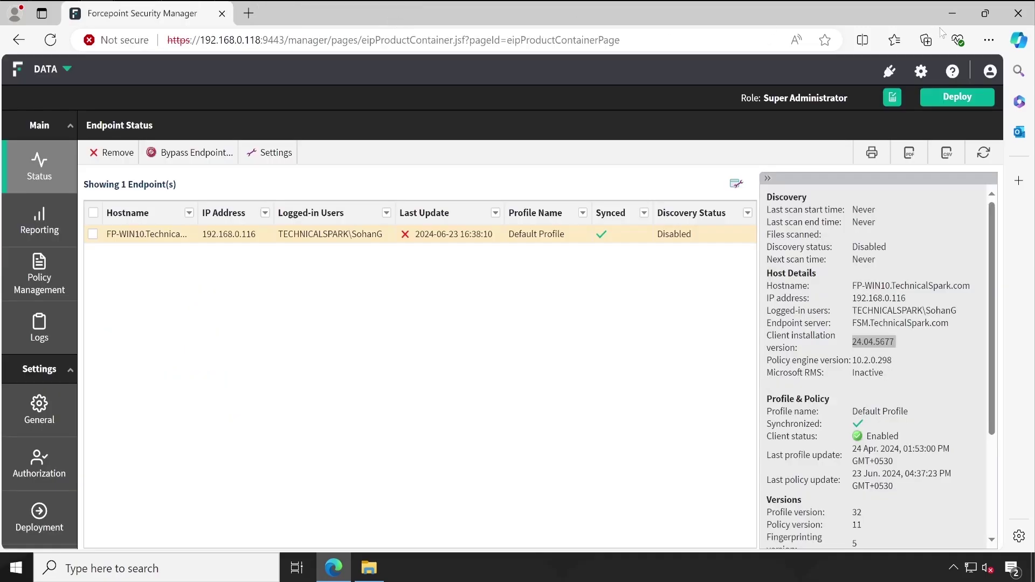
{"action": "left_click", "coordinate": [952, 13]}
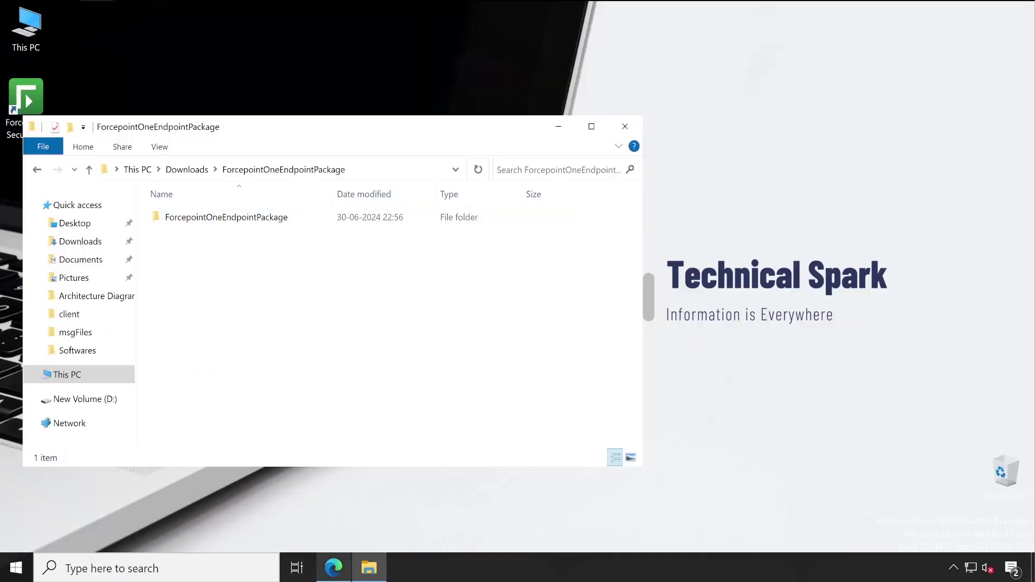
Step: Open a second File Explorer window and place it beside the extracted package window
{"action": "left_click", "coordinate": [357, 576]}
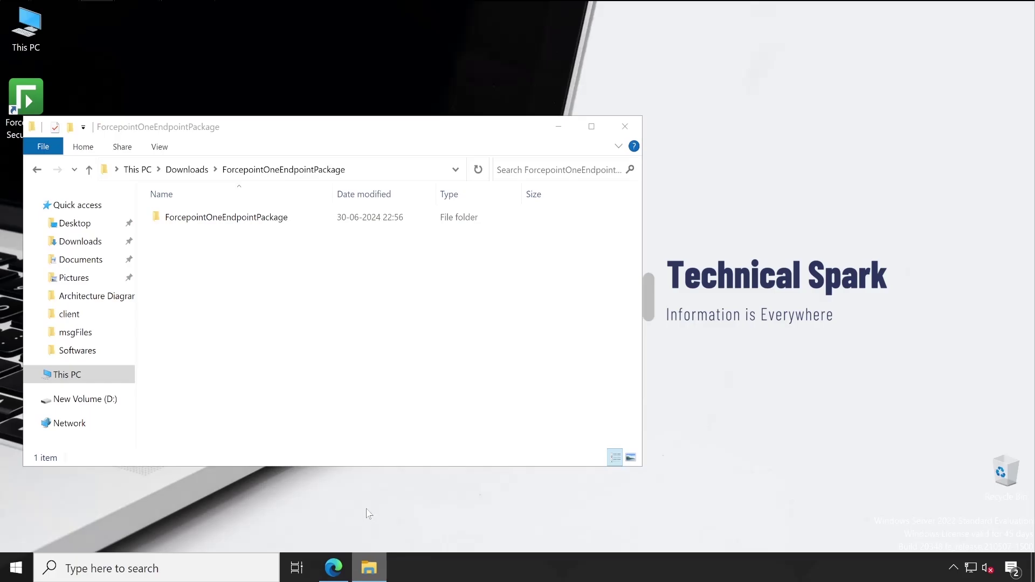
{"action": "right_click", "coordinate": [369, 567]}
{"action": "left_click", "coordinate": [344, 489]}
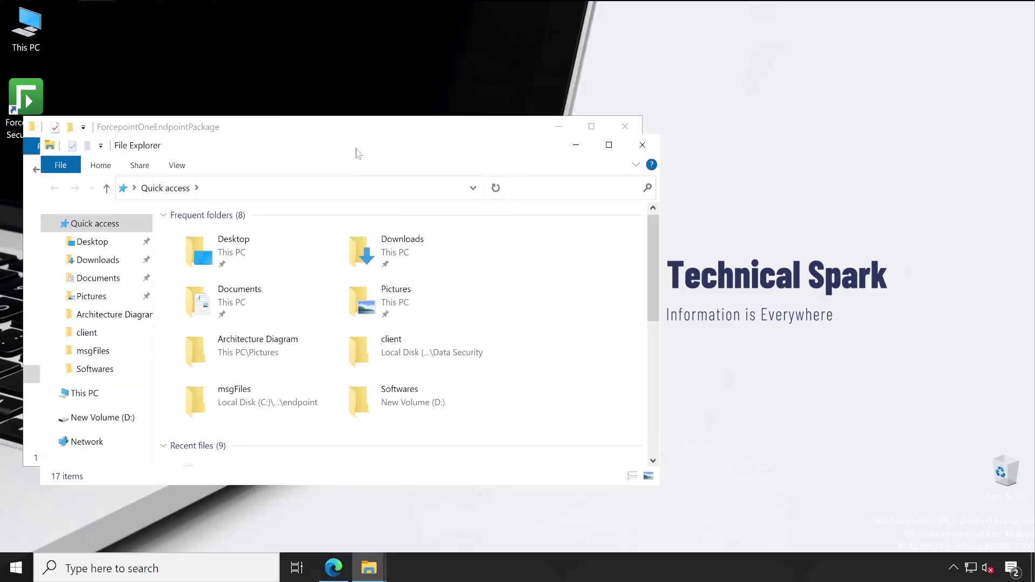
{"action": "left_click_drag", "start_coordinate": [359, 156], "coordinate": [821, 91]}
Step: Open the folder C:\Program Files (x86)\Websense\Data Security\client in the second window
{"action": "left_click", "coordinate": [576, 329]}
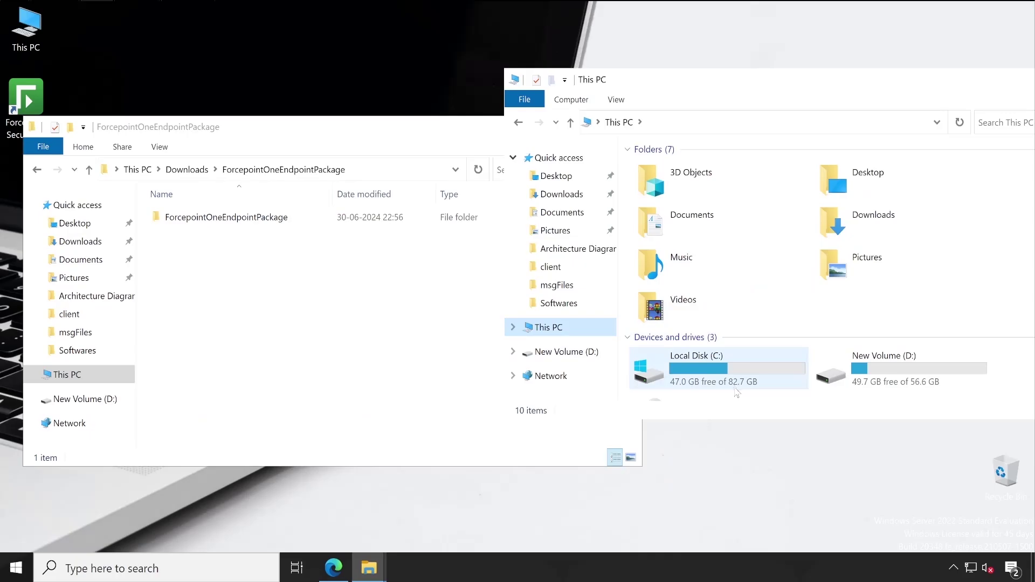
{"action": "scroll", "coordinate": [757, 358], "scroll_direction": "down", "scroll_amount": 1}
{"action": "double_click", "coordinate": [759, 333]}
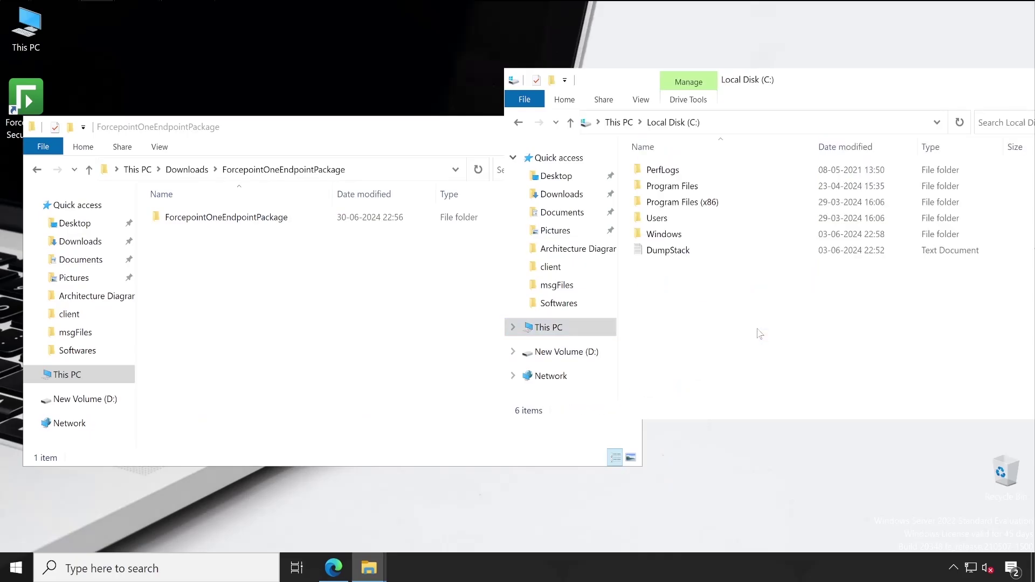
{"action": "double_click", "coordinate": [715, 201]}
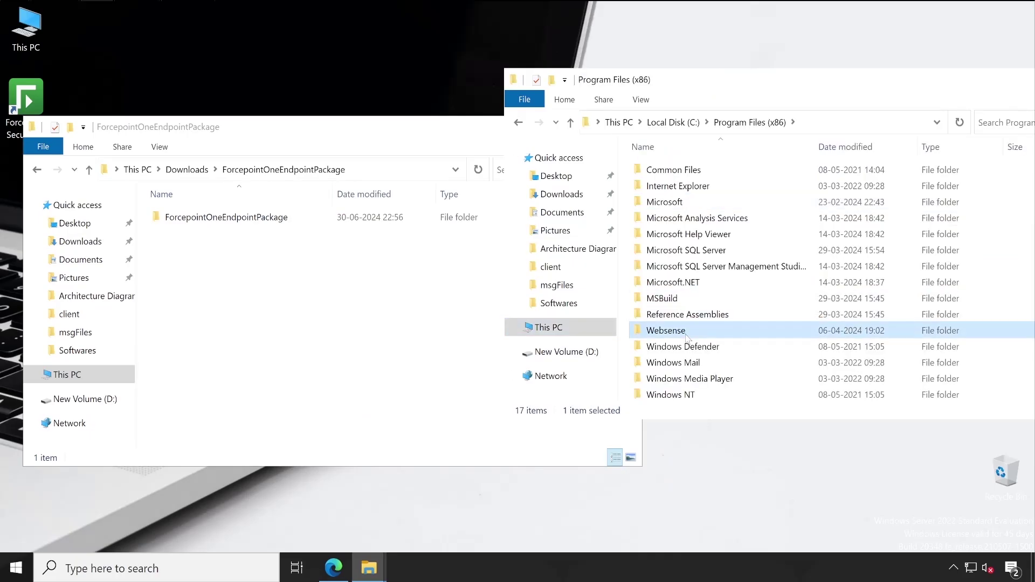
{"action": "double_click", "coordinate": [687, 335]}
{"action": "double_click", "coordinate": [699, 171]}
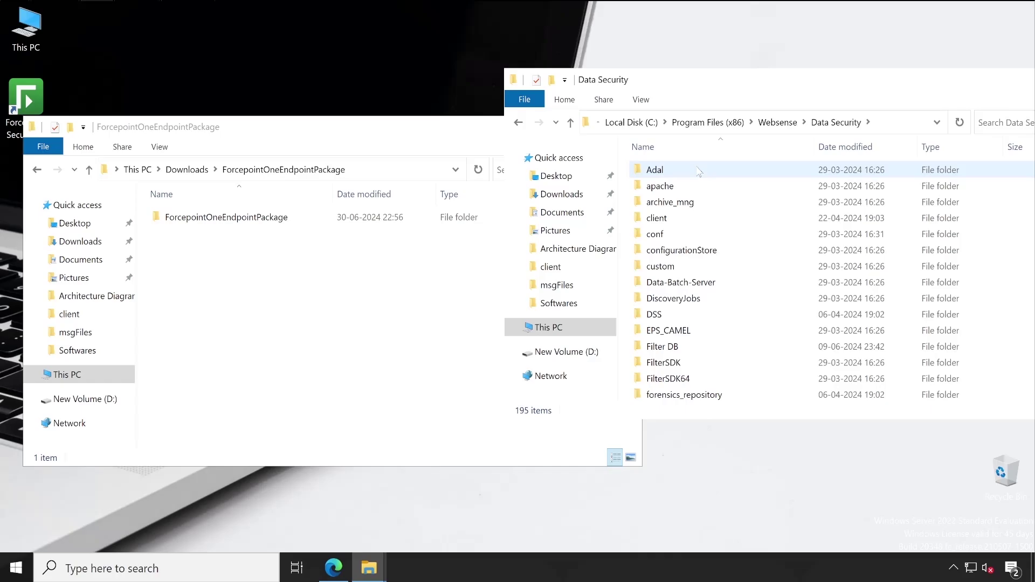
{"action": "double_click", "coordinate": [690, 218]}
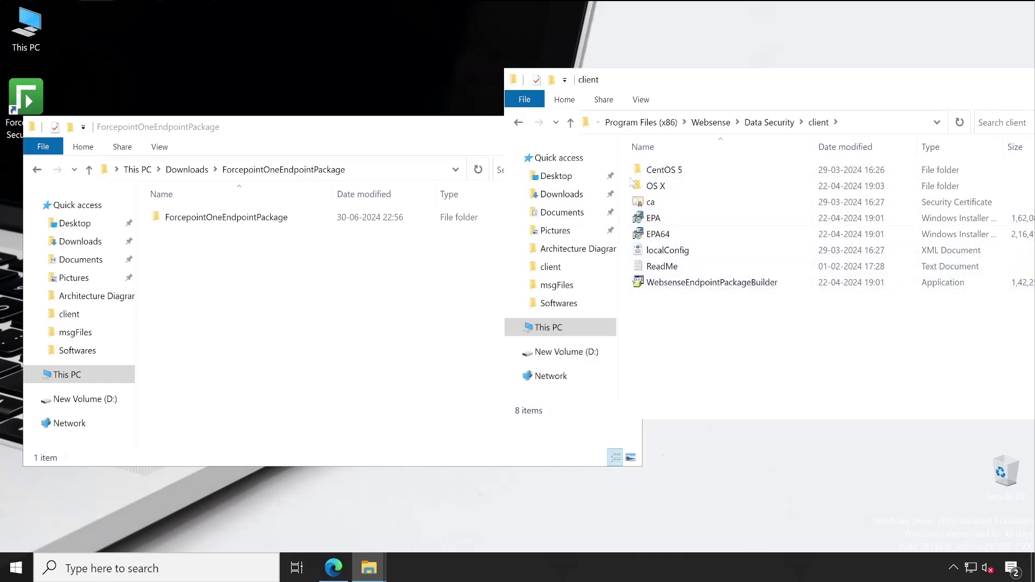
Step: Open the inner ForcepointOneEndpointPackage folder, uncover the client window's file list, and select EPA, EPA64 and WebsenseEndpointPackageBuilder in the package
{"action": "double_click", "coordinate": [241, 217]}
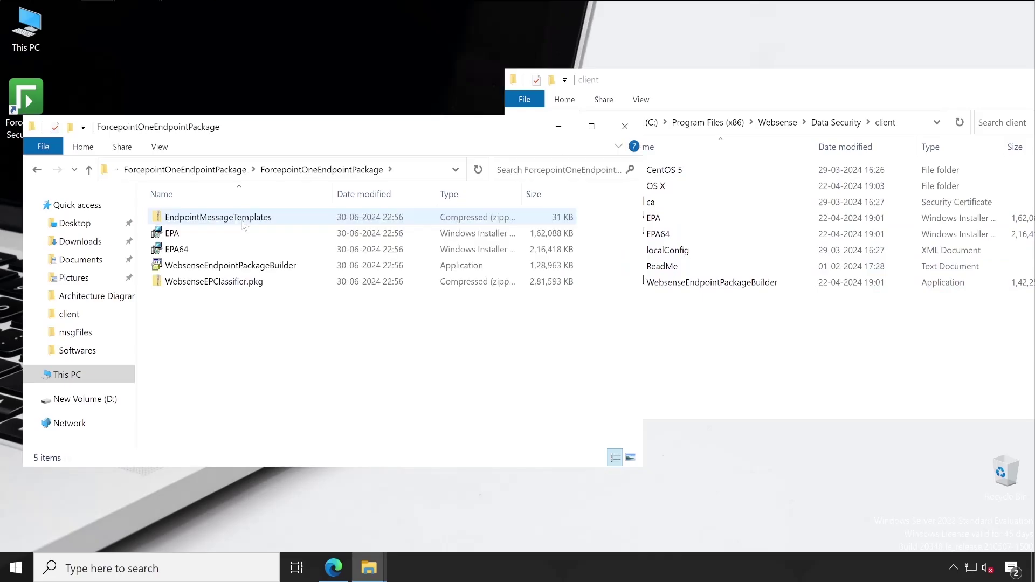
{"action": "left_click_drag", "start_coordinate": [324, 132], "coordinate": [246, 178]}
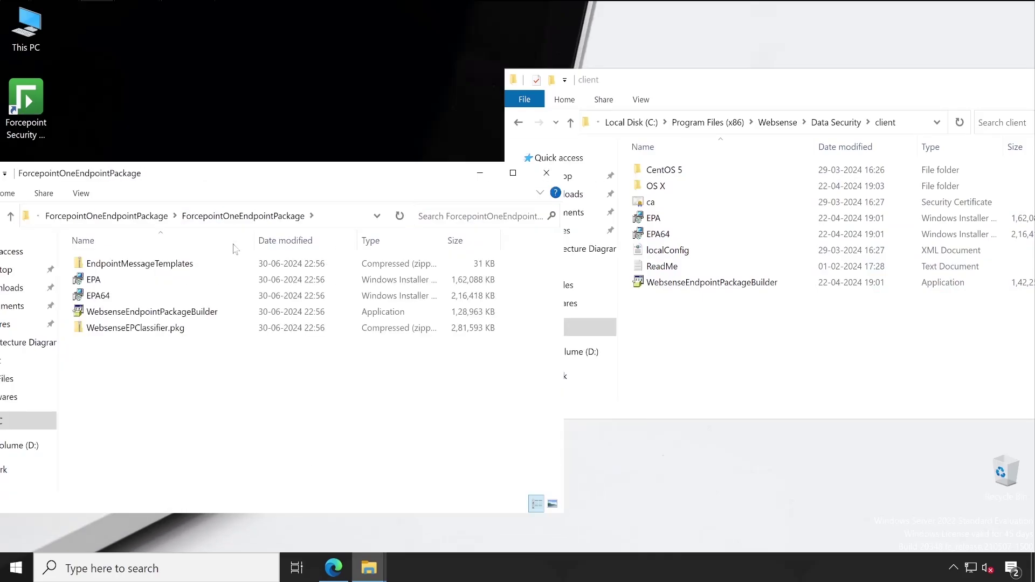
{"action": "left_click", "coordinate": [251, 283]}
{"action": "left_click_drag", "start_coordinate": [251, 282], "coordinate": [301, 317]}
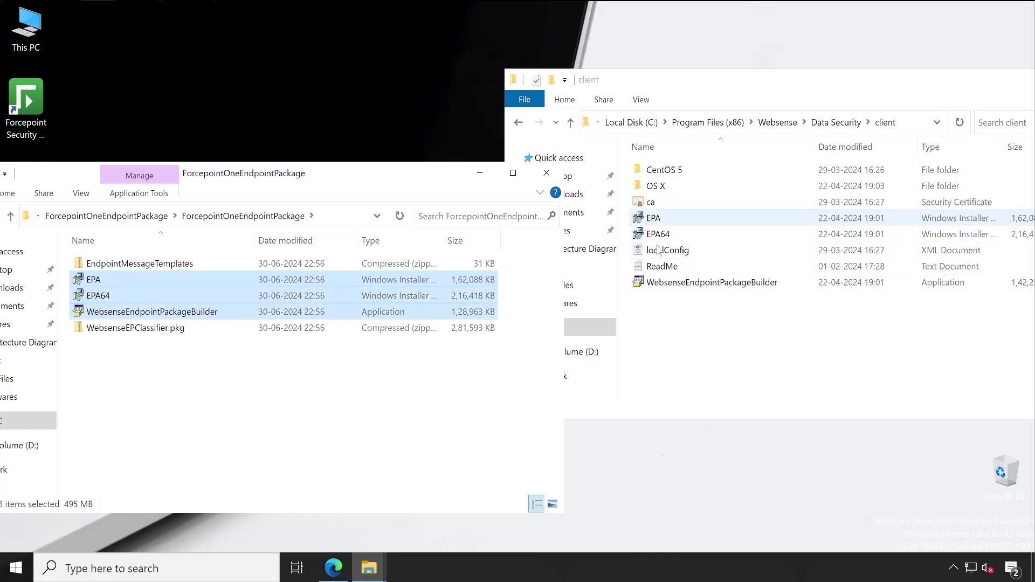
Step: Check the product version of the existing WebsenseEndpointPackageBuilder in the client folder through its file properties
{"action": "left_click", "coordinate": [683, 221]}
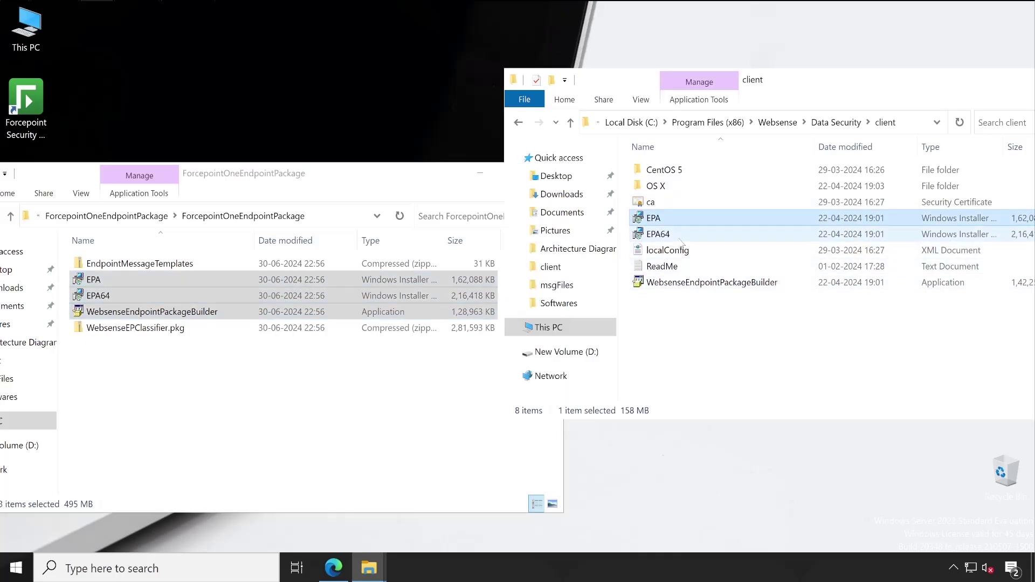
{"action": "left_click", "coordinate": [700, 282]}
{"action": "right_click", "coordinate": [708, 282]}
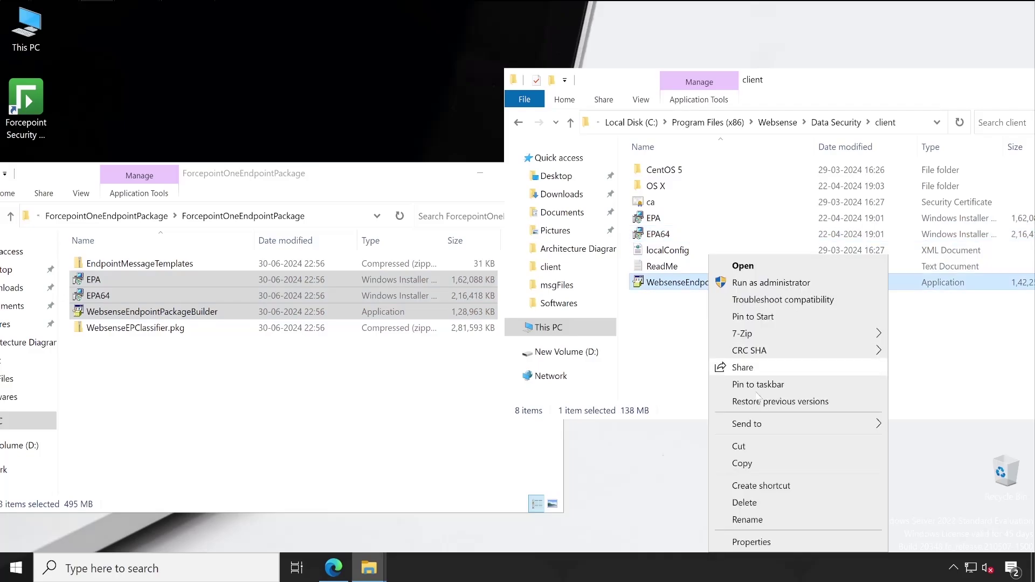
{"action": "left_click", "coordinate": [770, 543]}
{"action": "left_click", "coordinate": [846, 194]}
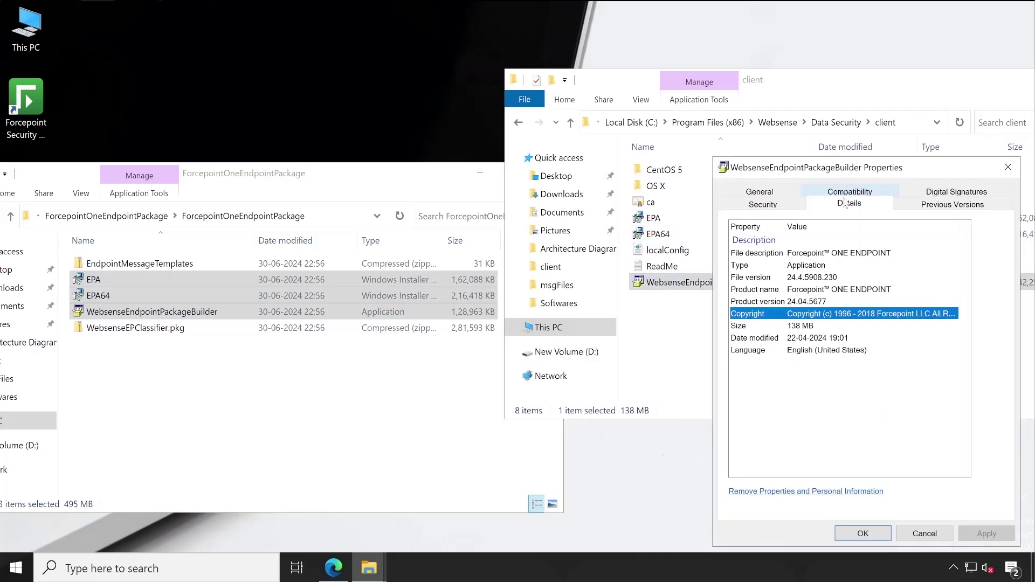
{"action": "left_click", "coordinate": [805, 303]}
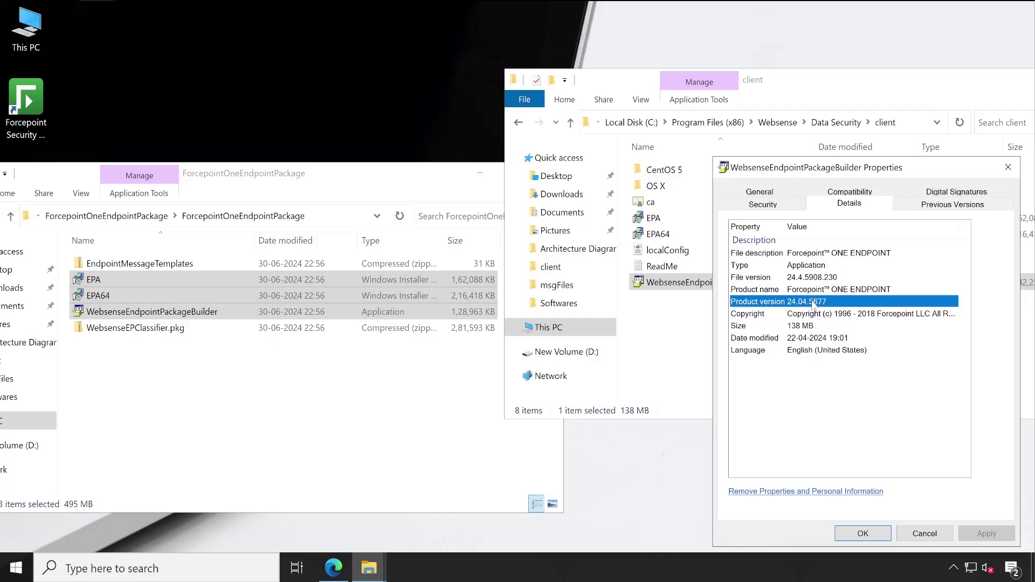
Step: Compare the product version of the extracted WebsenseEndpointPackageBuilder with the existing one, and close both properties dialogs without changes
{"action": "left_click", "coordinate": [110, 317]}
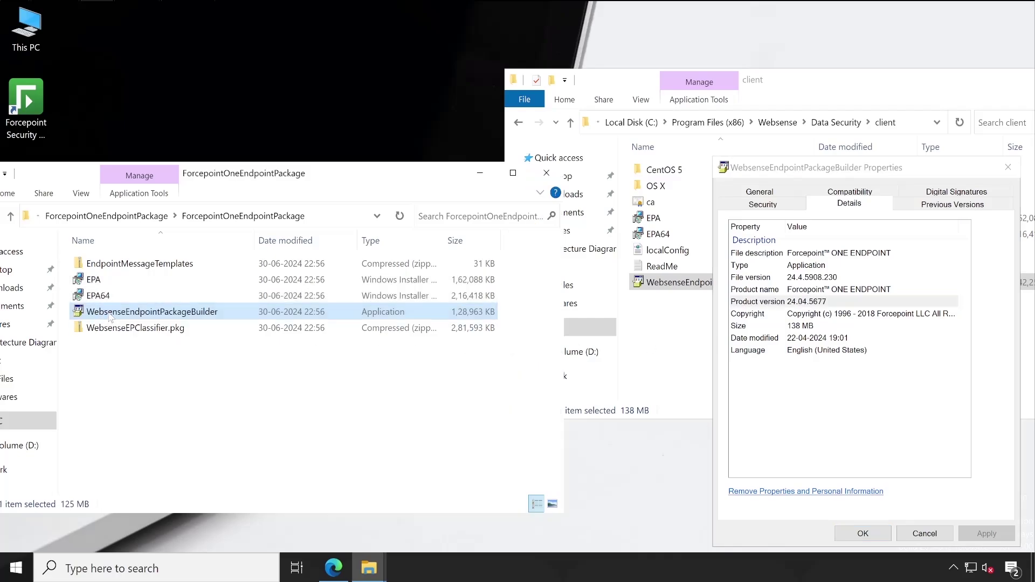
{"action": "right_click", "coordinate": [110, 316]}
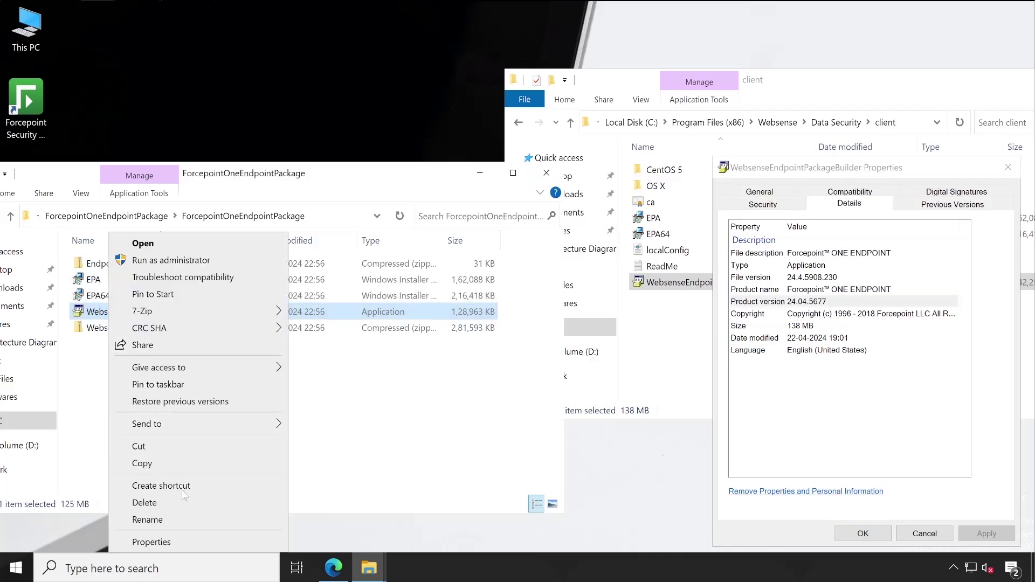
{"action": "left_click", "coordinate": [180, 541]}
{"action": "left_click", "coordinate": [239, 205]}
{"action": "left_click", "coordinate": [240, 317]}
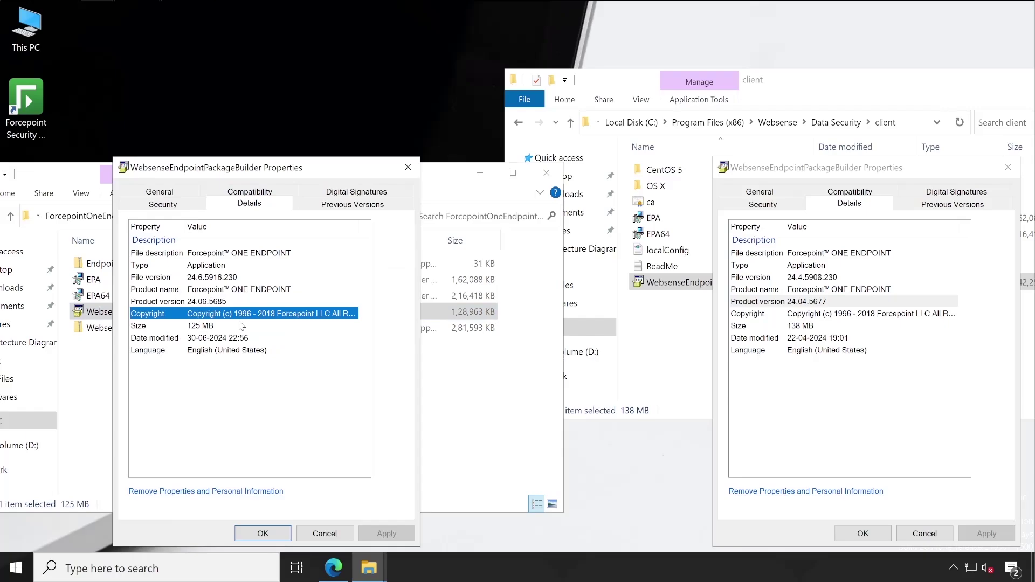
{"action": "left_click", "coordinate": [208, 305]}
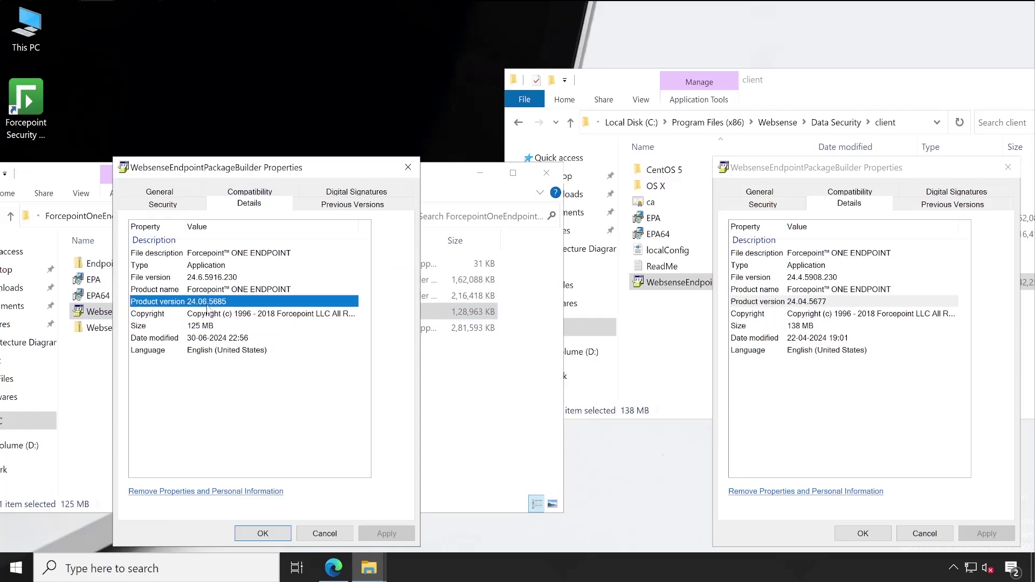
{"action": "left_click", "coordinate": [325, 533]}
{"action": "left_click", "coordinate": [903, 537]}
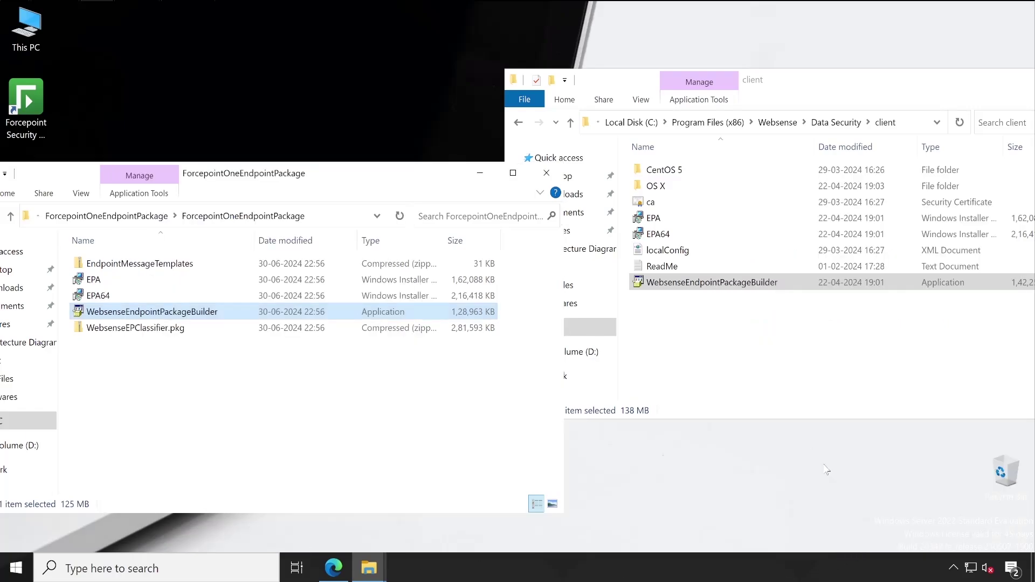
Step: Permanently delete the old EPA, EPA64 and WebsenseEndpointPackageBuilder files from the client folder
{"action": "left_click", "coordinate": [668, 219]}
{"action": "left_click", "coordinate": [671, 236], "text": "ctrl"}
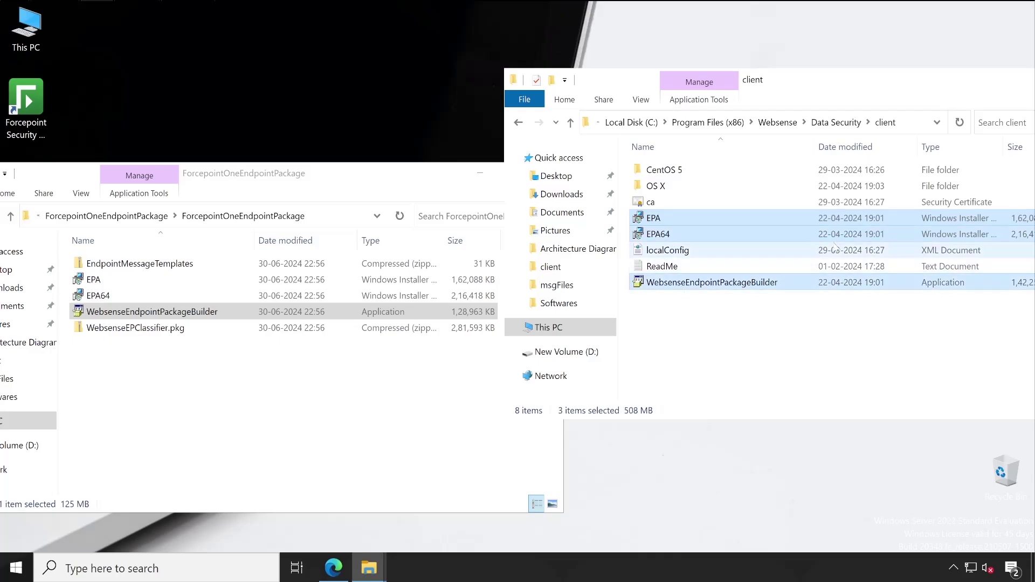
{"action": "key", "text": "shift+Delete"}
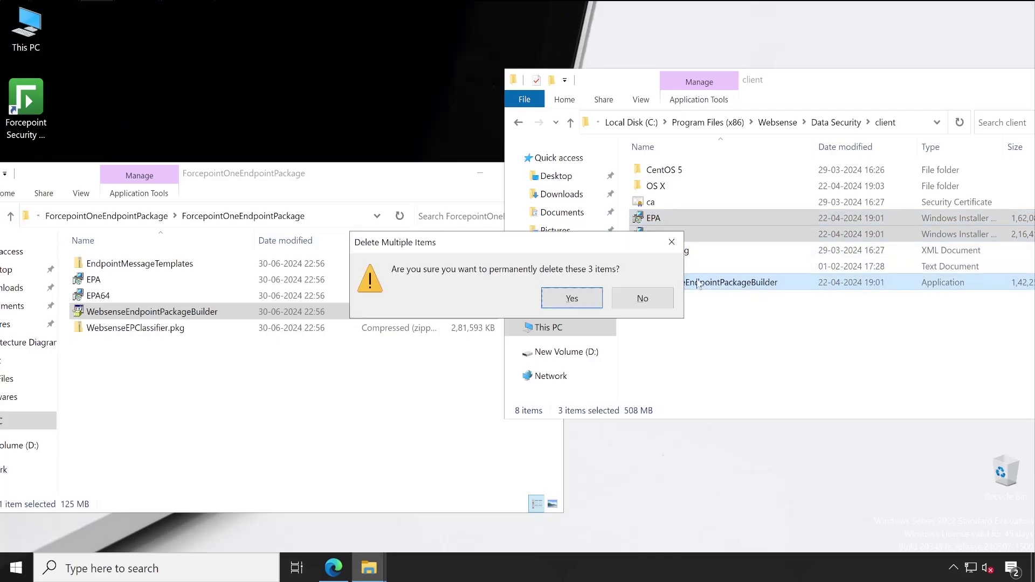
{"action": "left_click", "coordinate": [571, 298]}
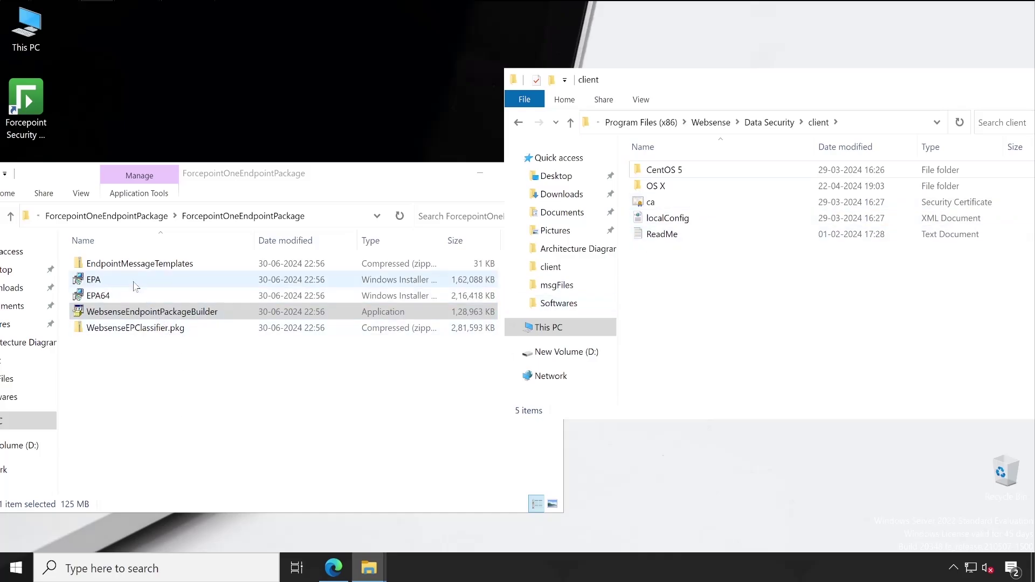
Step: Move the new EPA, EPA64 and WebsenseEndpointPackageBuilder files from the extracted package into the client folder
{"action": "left_click_drag", "start_coordinate": [132, 276], "coordinate": [132, 317]}
{"action": "right_click", "coordinate": [131, 318]}
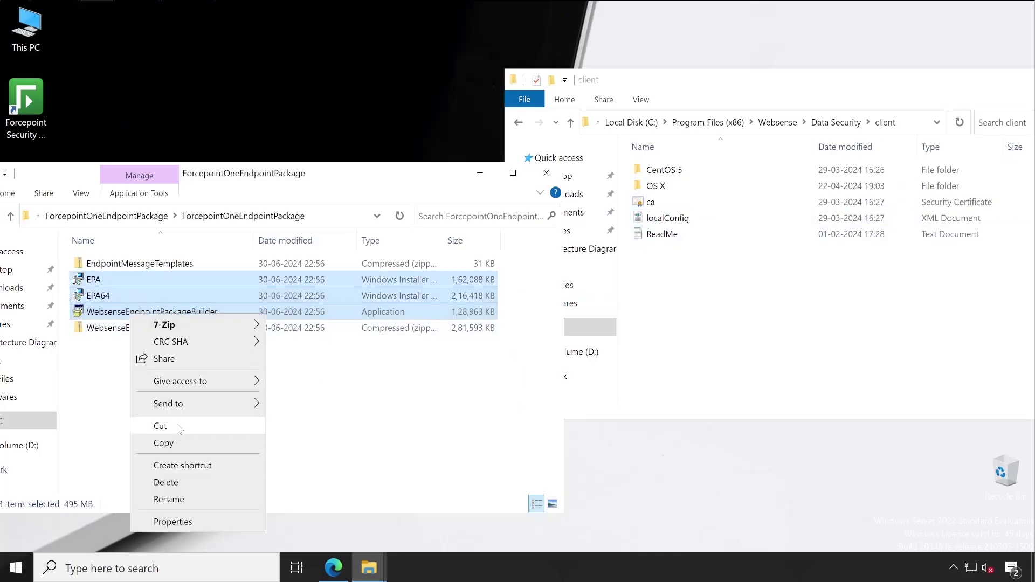
{"action": "left_click", "coordinate": [204, 423]}
{"action": "right_click", "coordinate": [715, 323]}
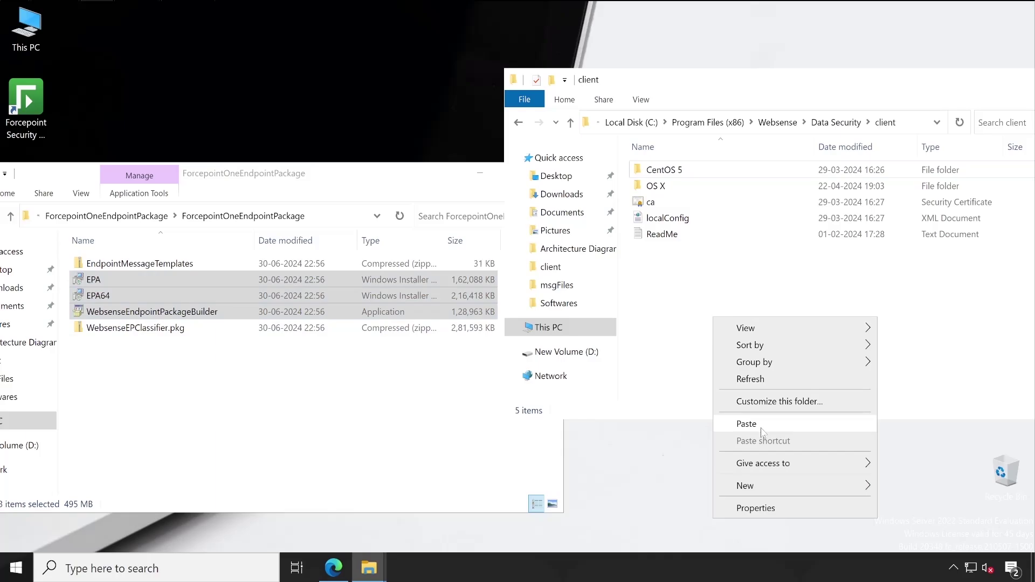
{"action": "left_click", "coordinate": [725, 419]}
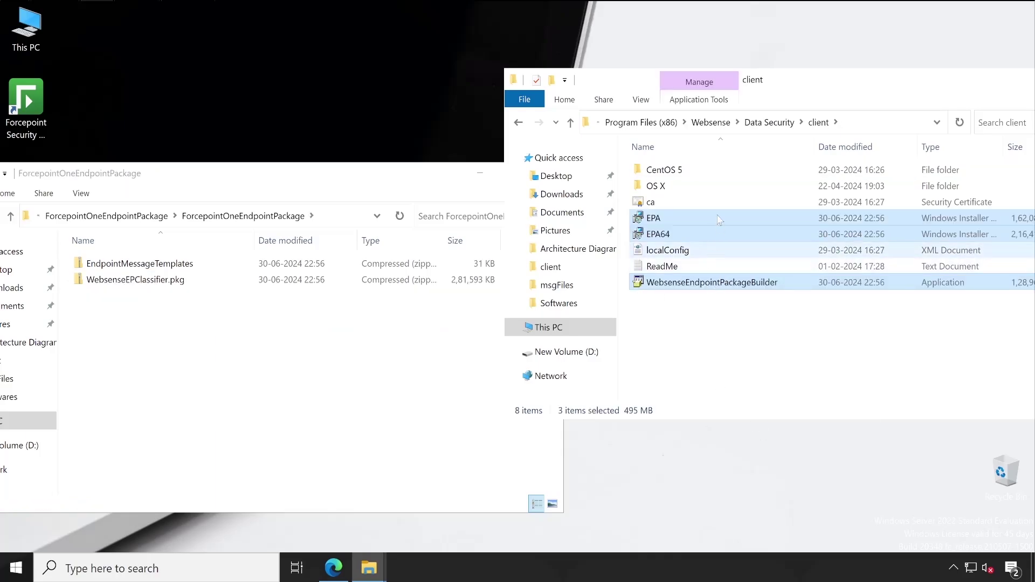
Step: Permanently delete the old WebsenseEPClassifier.pkg archive from the client folder's OS X subfolder
{"action": "double_click", "coordinate": [692, 190]}
{"action": "left_click", "coordinate": [709, 175]}
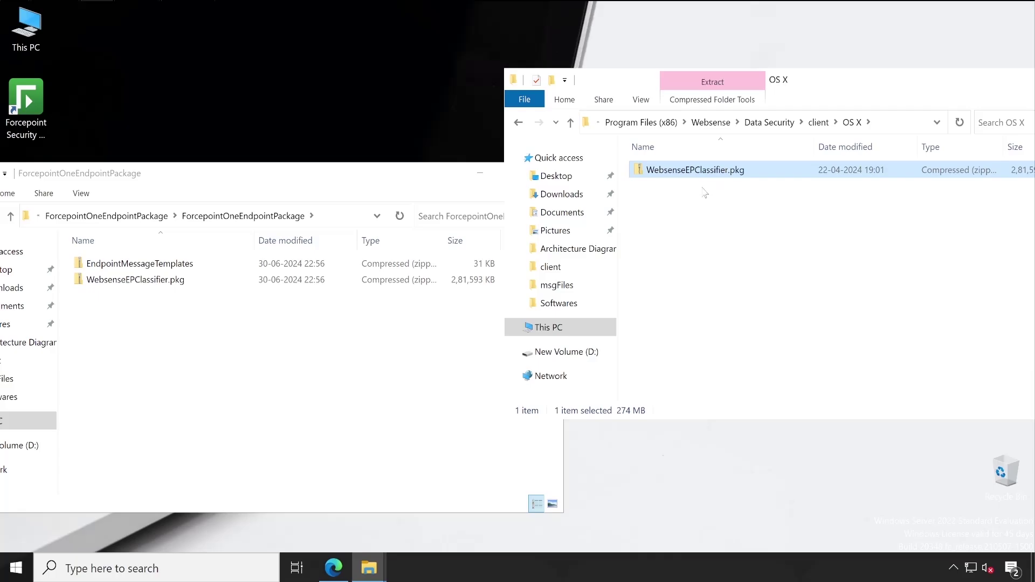
{"action": "key", "text": "shift+Delete"}
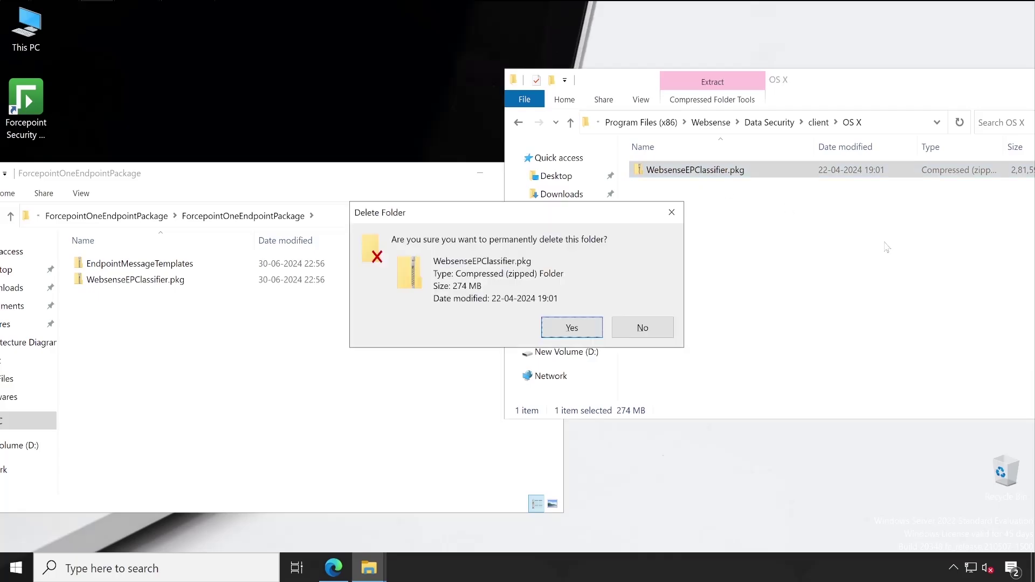
{"action": "key", "text": "Return"}
Step: Move the new WebsenseEPClassifier.pkg archive from the extracted package into the OS X folder
{"action": "left_click", "coordinate": [156, 279]}
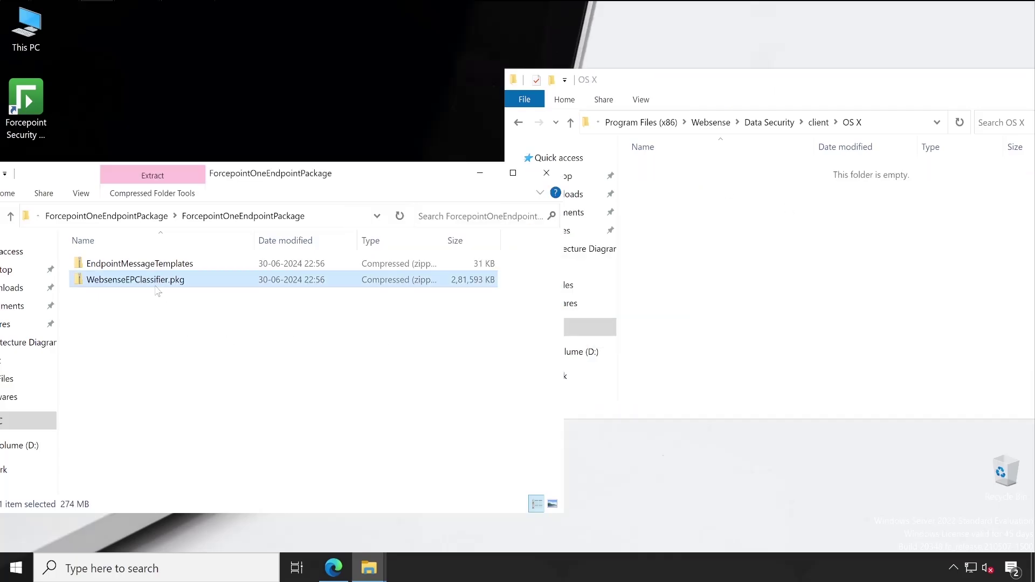
{"action": "right_click", "coordinate": [155, 279]}
{"action": "left_click", "coordinate": [213, 448]}
{"action": "right_click", "coordinate": [734, 245]}
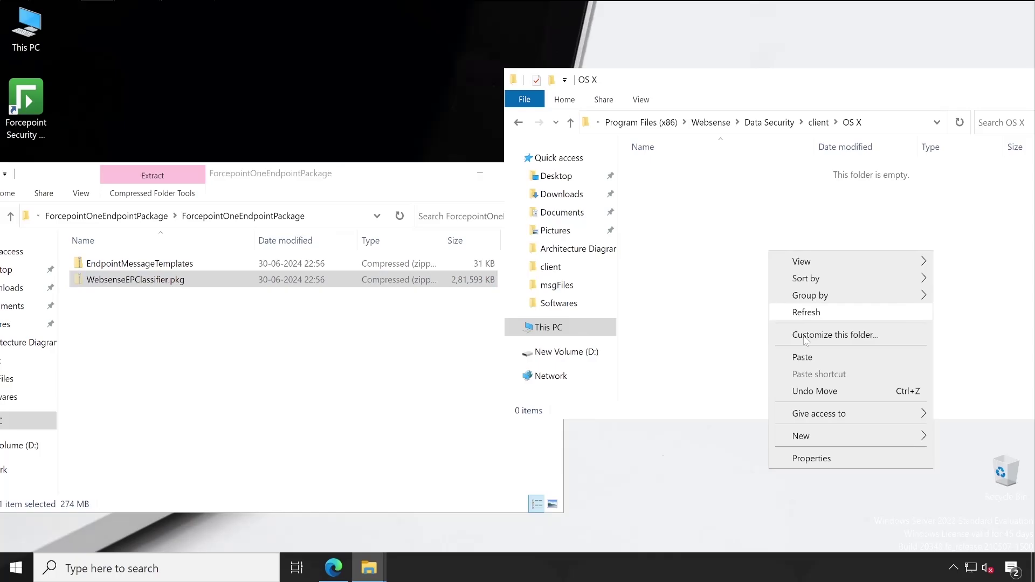
{"action": "left_click", "coordinate": [805, 359]}
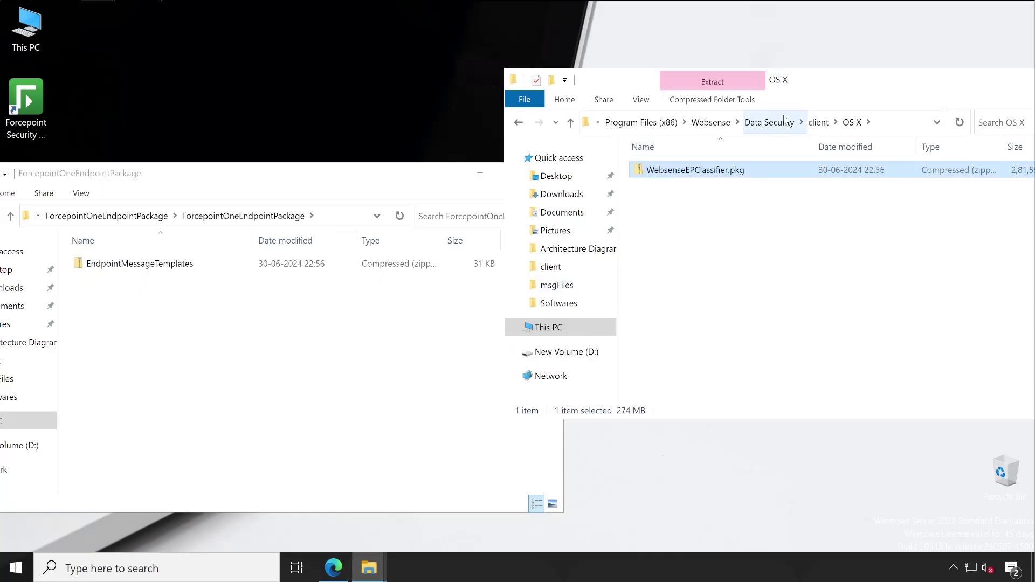
Step: Go back up to the Data Security folder and open its custom\endpoint\msgFiles subfolder
{"action": "left_click", "coordinate": [818, 123]}
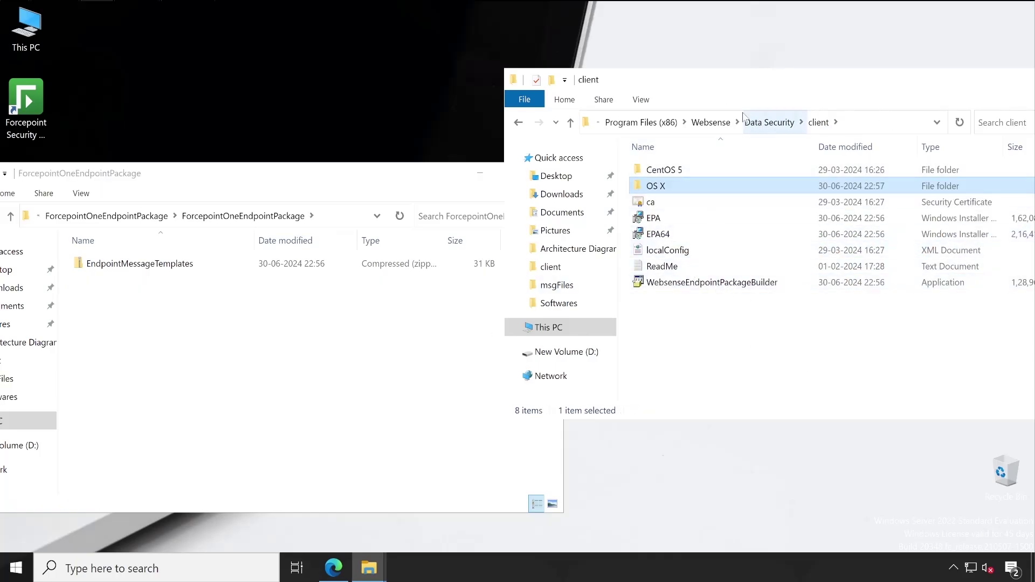
{"action": "left_click", "coordinate": [769, 122]}
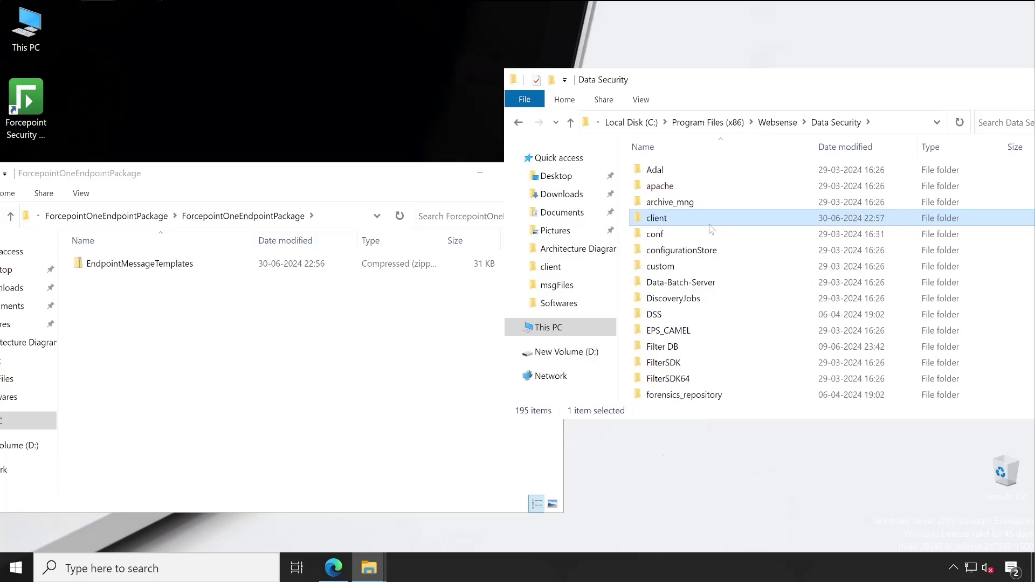
{"action": "double_click", "coordinate": [701, 267]}
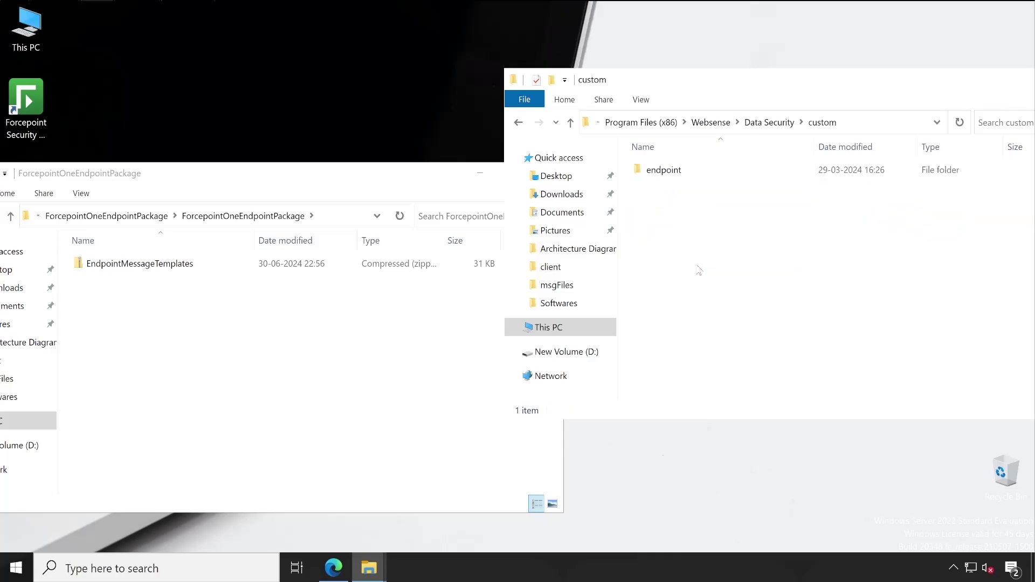
{"action": "double_click", "coordinate": [701, 170]}
{"action": "double_click", "coordinate": [702, 169]}
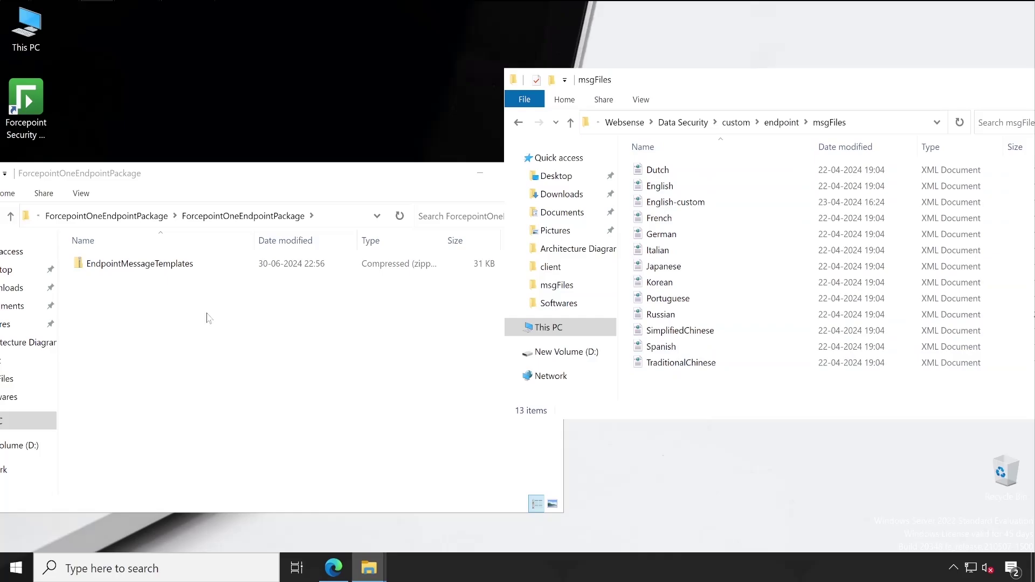
Step: Extract the EndpointMessageTemplates zip to the suggested location and open the inner EndpointMessageTemplates folder with the XML files
{"action": "left_click", "coordinate": [146, 263]}
{"action": "right_click", "coordinate": [132, 273]}
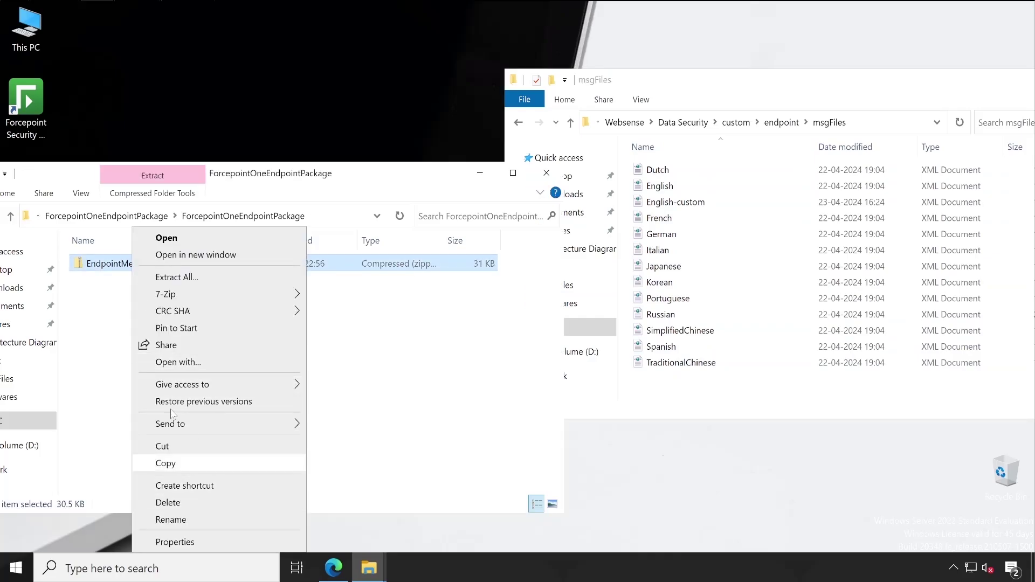
{"action": "left_click", "coordinate": [170, 278]}
{"action": "left_click", "coordinate": [644, 438]}
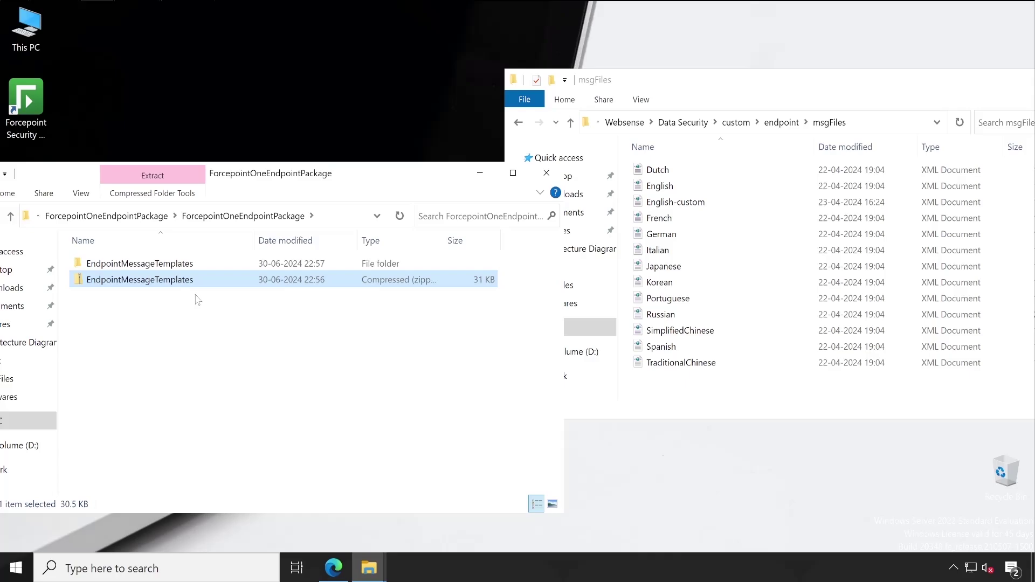
{"action": "double_click", "coordinate": [178, 263]}
{"action": "double_click", "coordinate": [198, 267]}
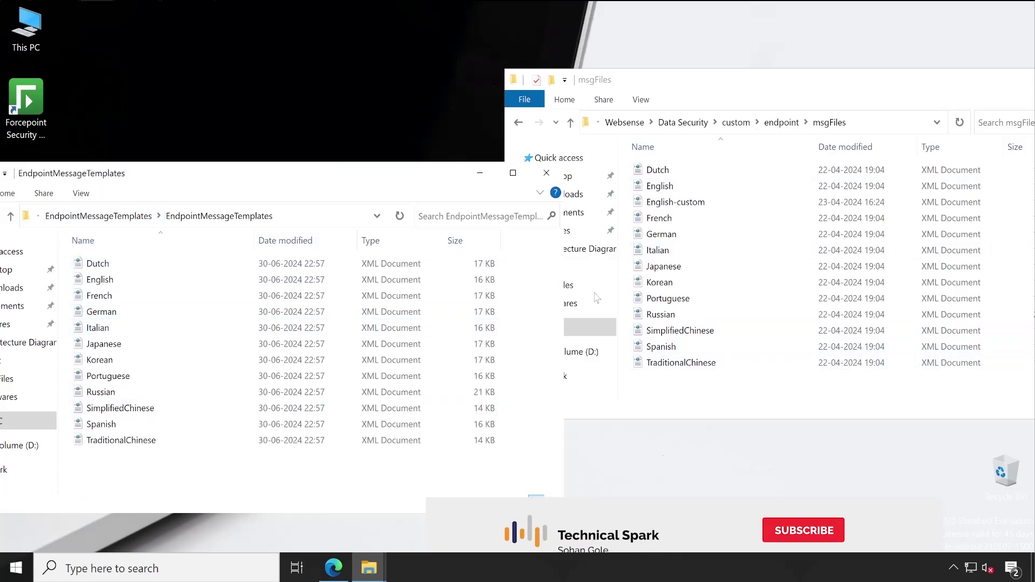
Step: Move all twelve language XML files from the extracted EndpointMessageTemplates folder into msgFiles, replacing the existing files of the same names
{"action": "left_click", "coordinate": [676, 187]}
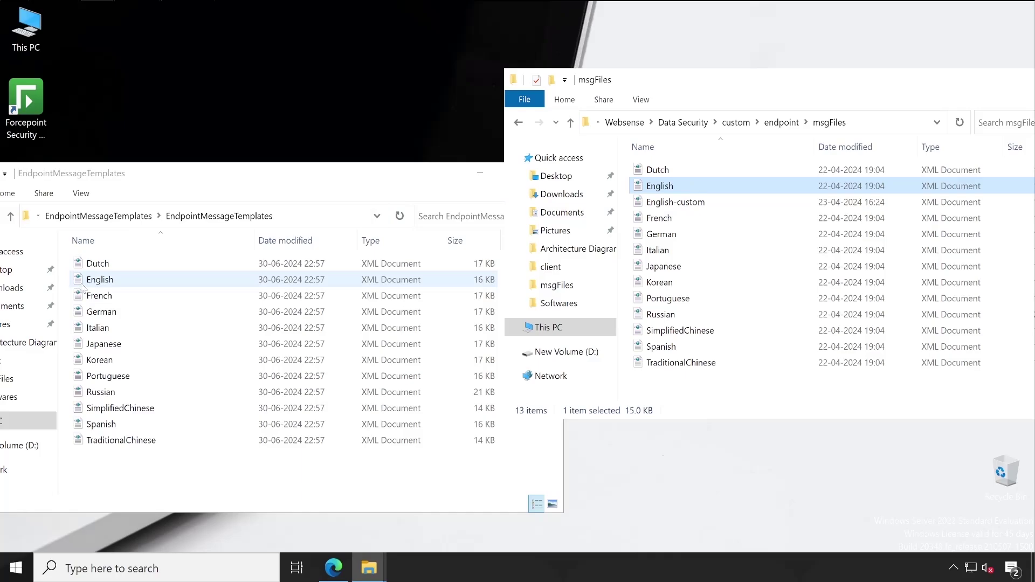
{"action": "left_click", "coordinate": [102, 280]}
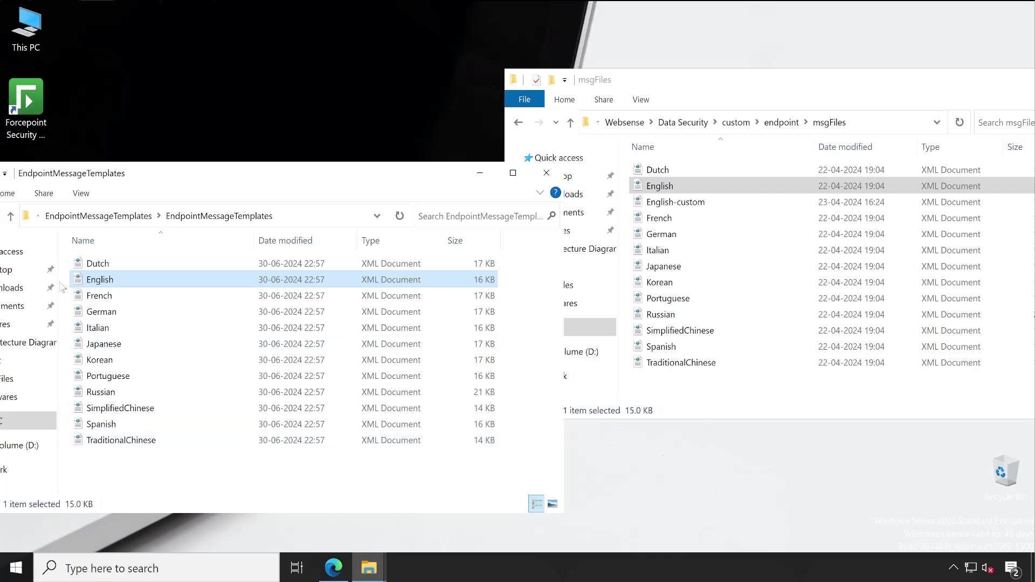
{"action": "left_click_drag", "start_coordinate": [149, 467], "coordinate": [94, 252]}
{"action": "right_click", "coordinate": [85, 270]}
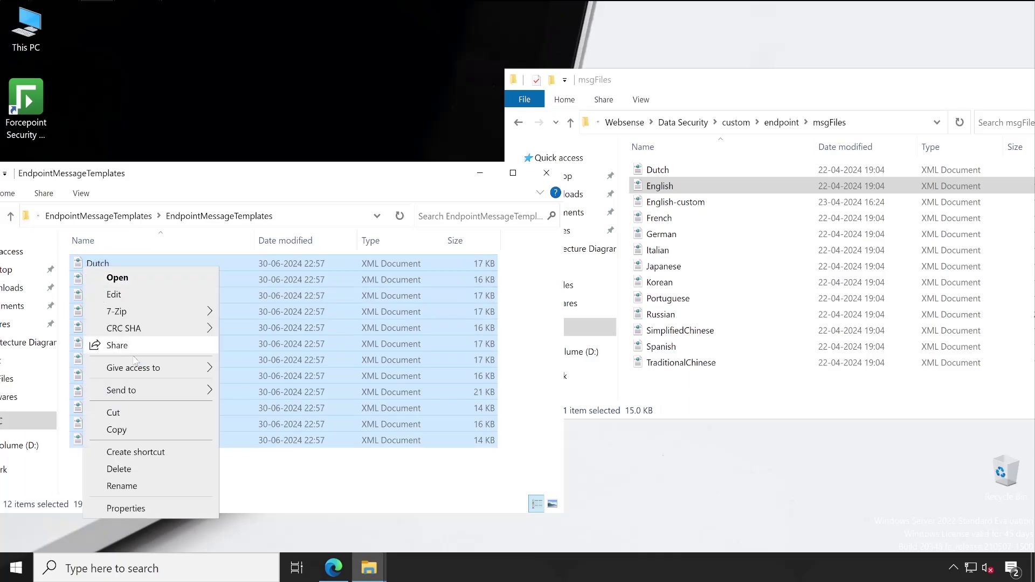
{"action": "left_click", "coordinate": [134, 422]}
{"action": "left_click", "coordinate": [690, 404]}
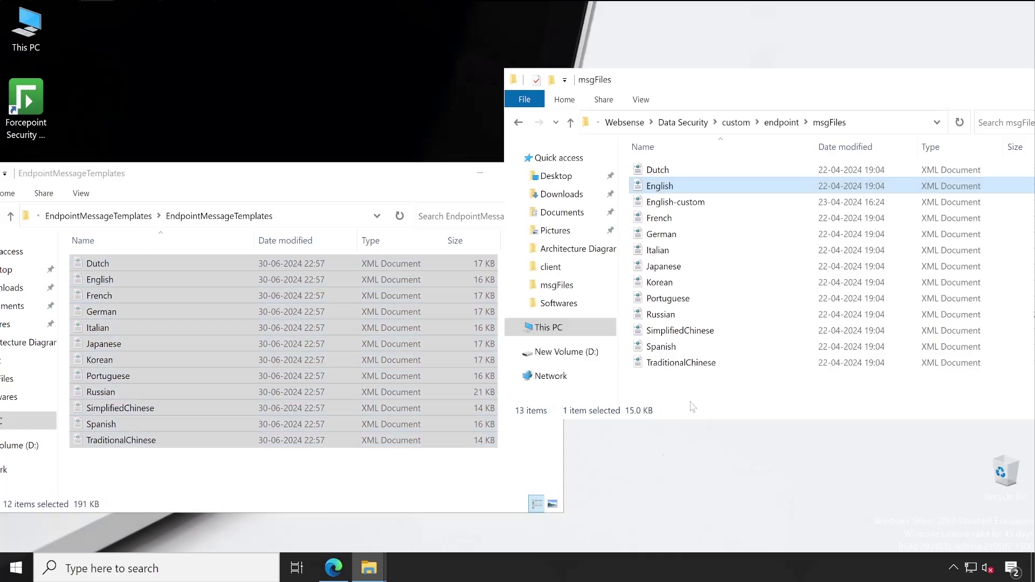
{"action": "right_click", "coordinate": [714, 385]}
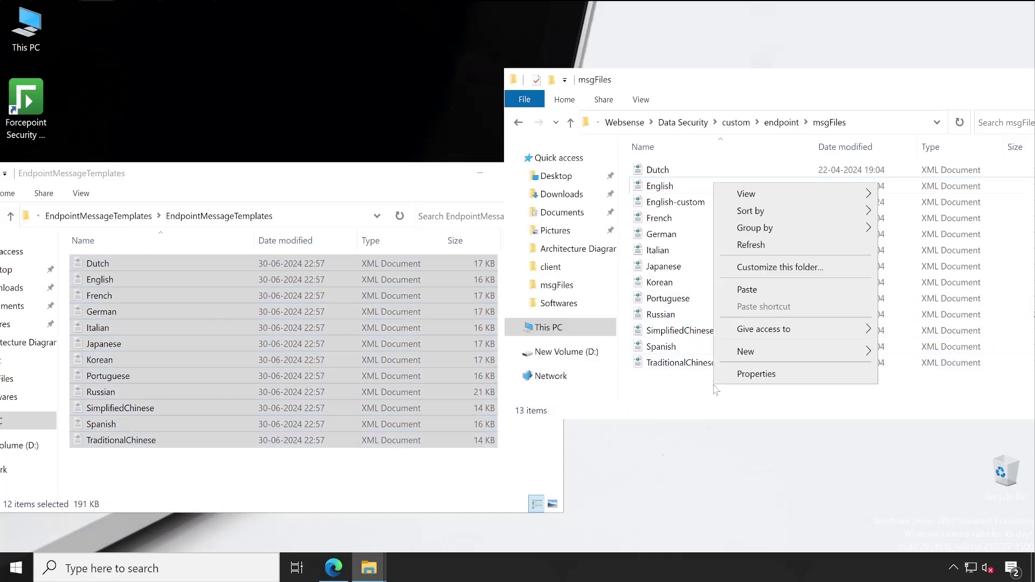
{"action": "left_click", "coordinate": [747, 290]}
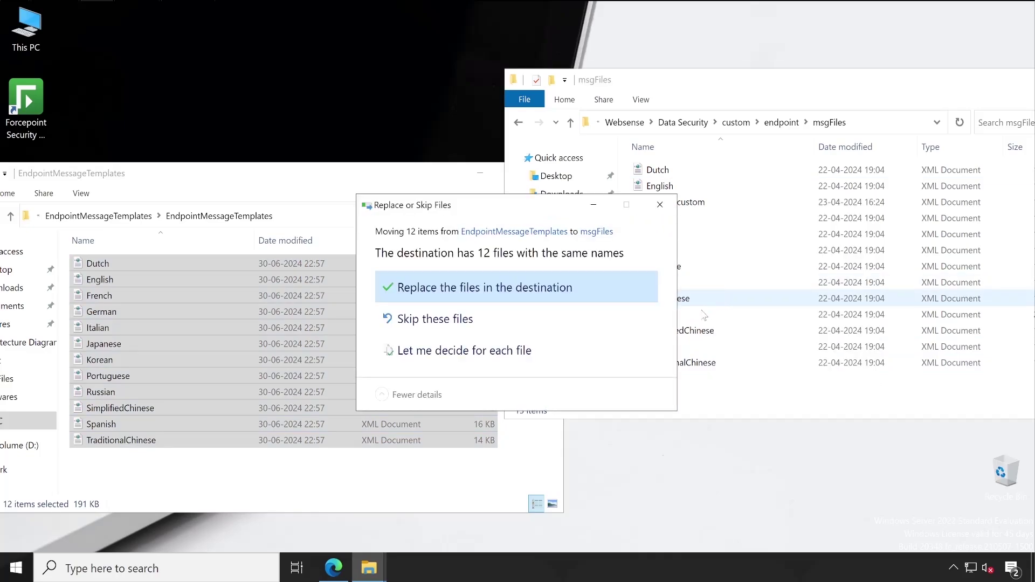
{"action": "left_click", "coordinate": [434, 300]}
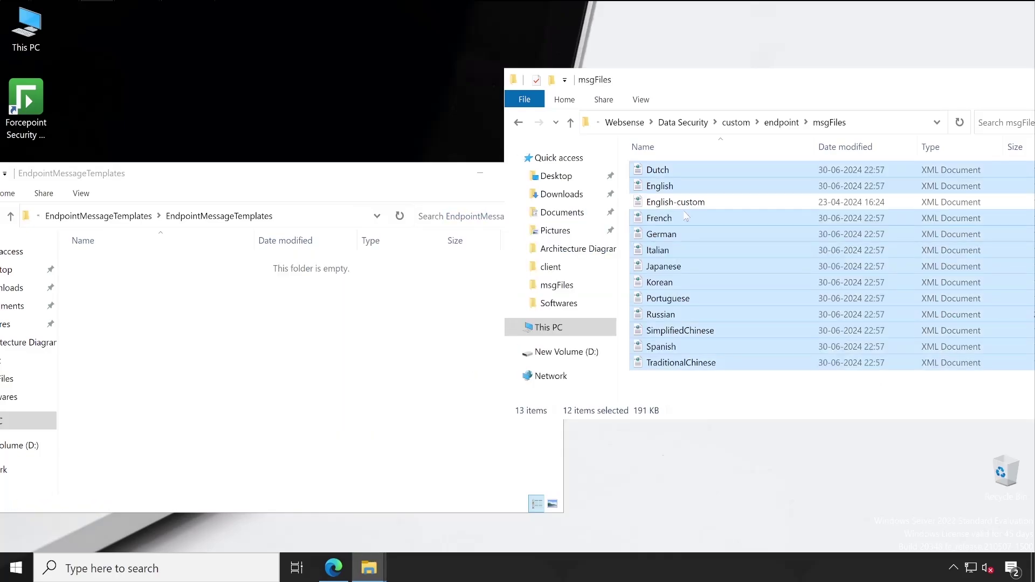
{"action": "left_click", "coordinate": [692, 203]}
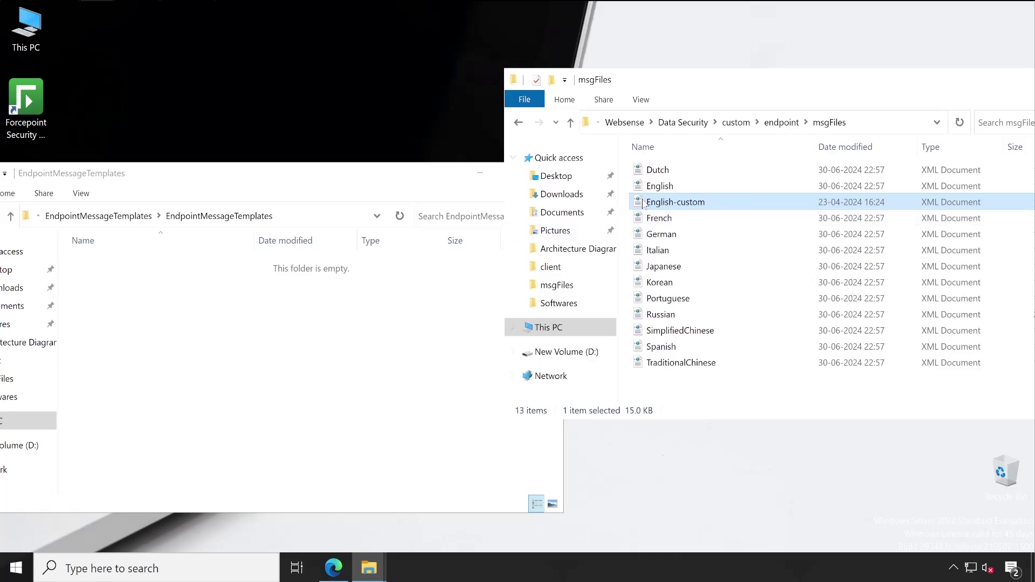
Step: Permanently delete the extracted ForcepointOneEndpointPackage folder from Downloads and close that window
{"action": "left_click", "coordinate": [128, 232]}
{"action": "left_click", "coordinate": [130, 222]}
{"action": "left_click", "coordinate": [153, 217]}
{"action": "left_click", "coordinate": [152, 217]}
{"action": "left_click", "coordinate": [108, 216]}
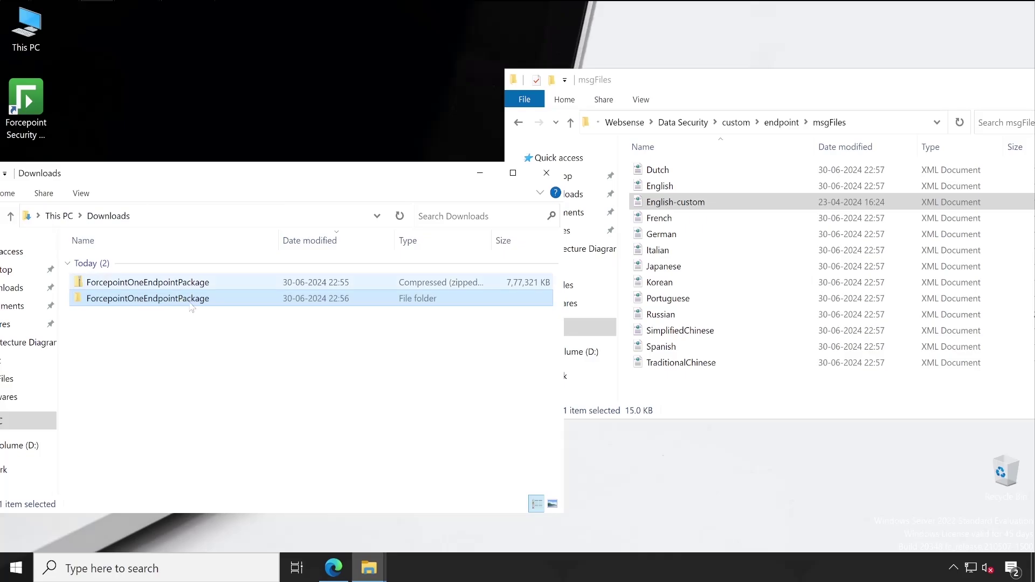
{"action": "key", "text": "shift+Delete"}
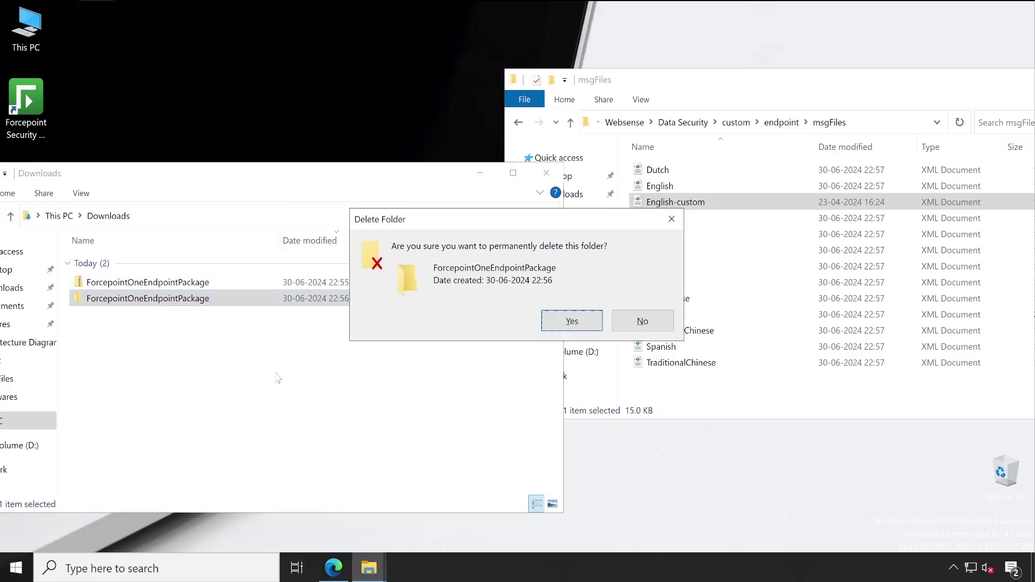
{"action": "left_click", "coordinate": [571, 321]}
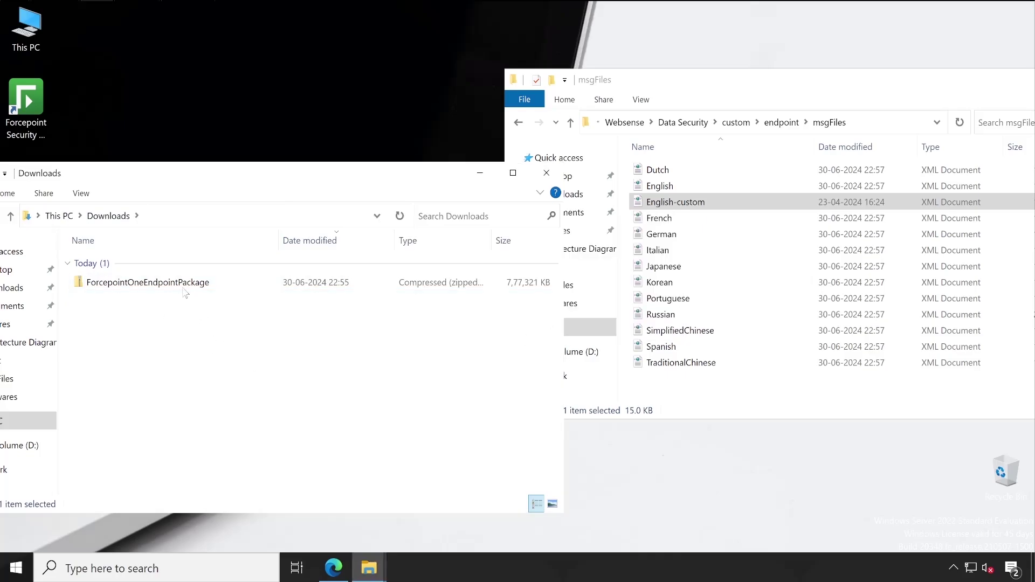
{"action": "left_click", "coordinate": [546, 172]}
Step: Run WebsenseEndpointPackageBuilder from the Data Security client folder as administrator and close the folder window
{"action": "left_click_drag", "start_coordinate": [720, 96], "coordinate": [407, 109]}
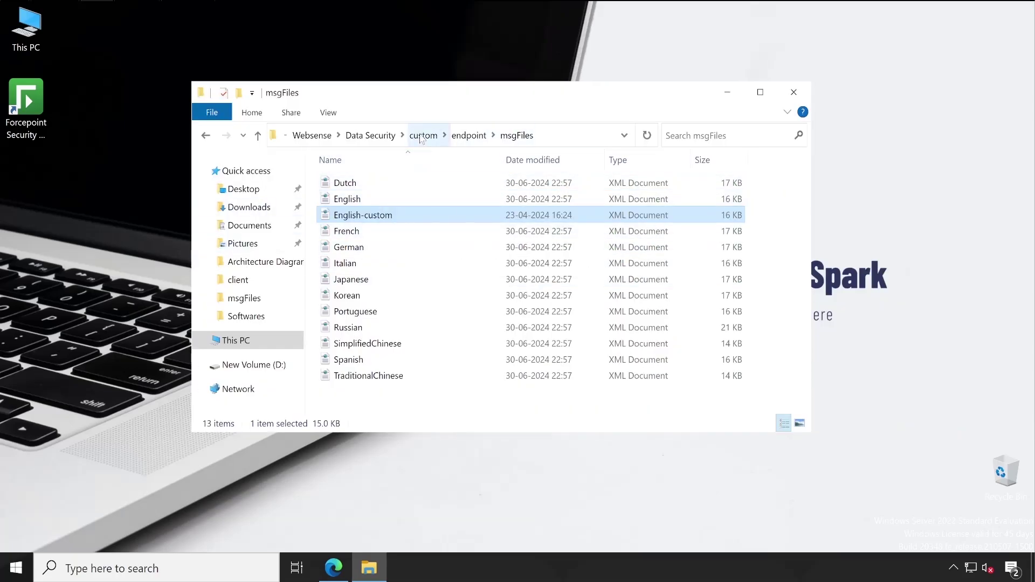
{"action": "left_click", "coordinate": [370, 135]}
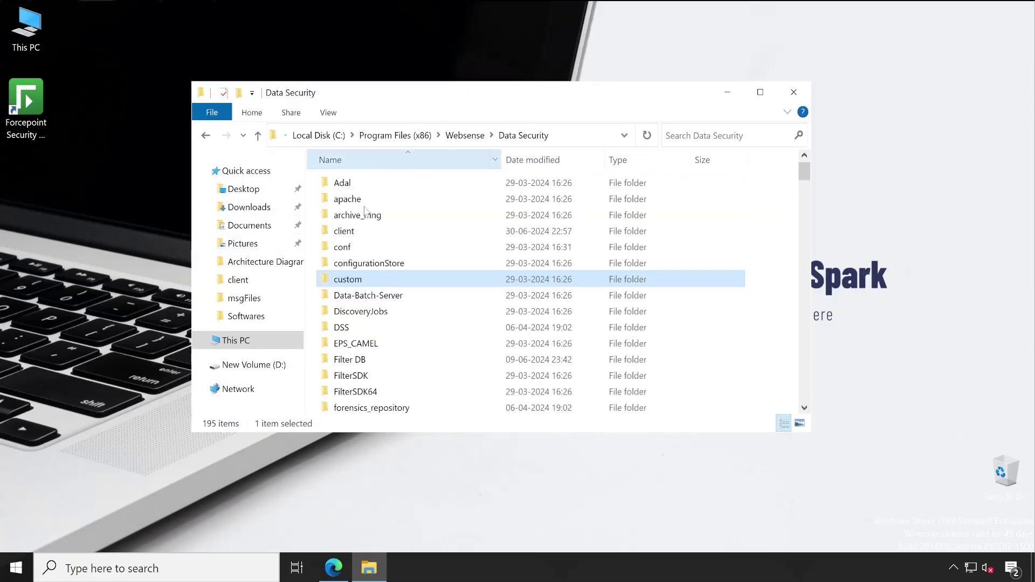
{"action": "left_click", "coordinate": [373, 232]}
{"action": "double_click", "coordinate": [373, 232]}
{"action": "left_click", "coordinate": [377, 297]}
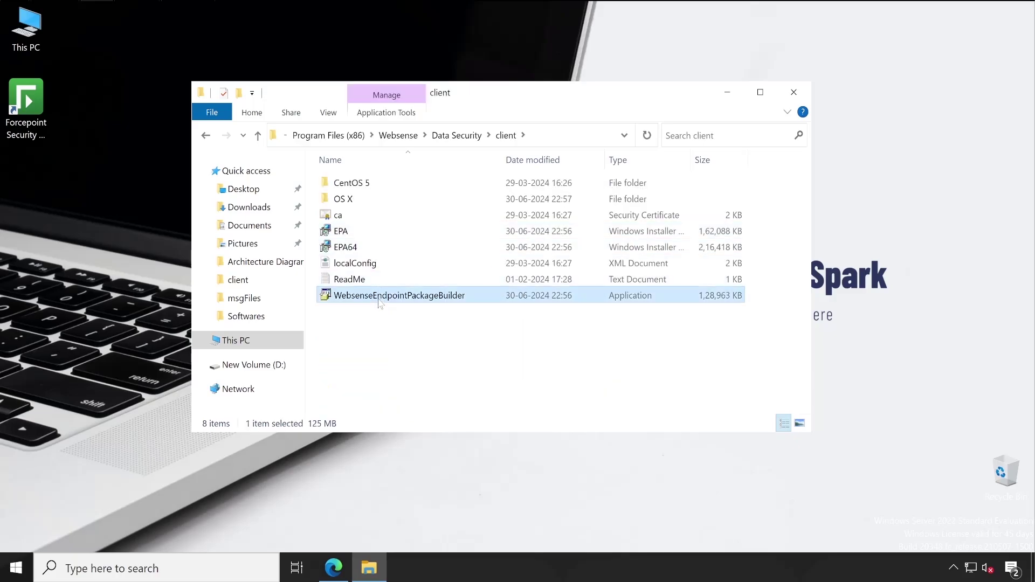
{"action": "right_click", "coordinate": [379, 302]}
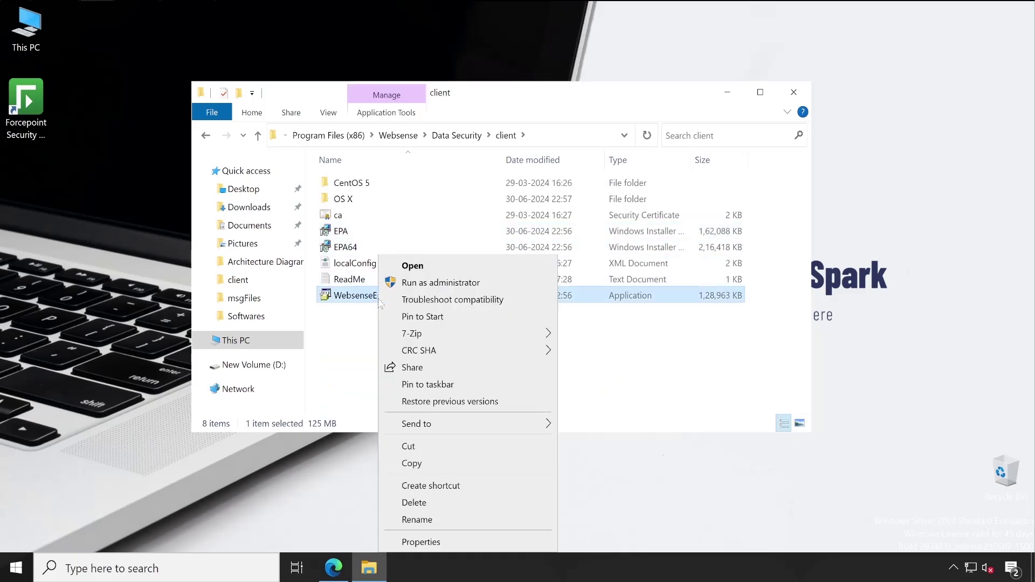
{"action": "left_click", "coordinate": [452, 283]}
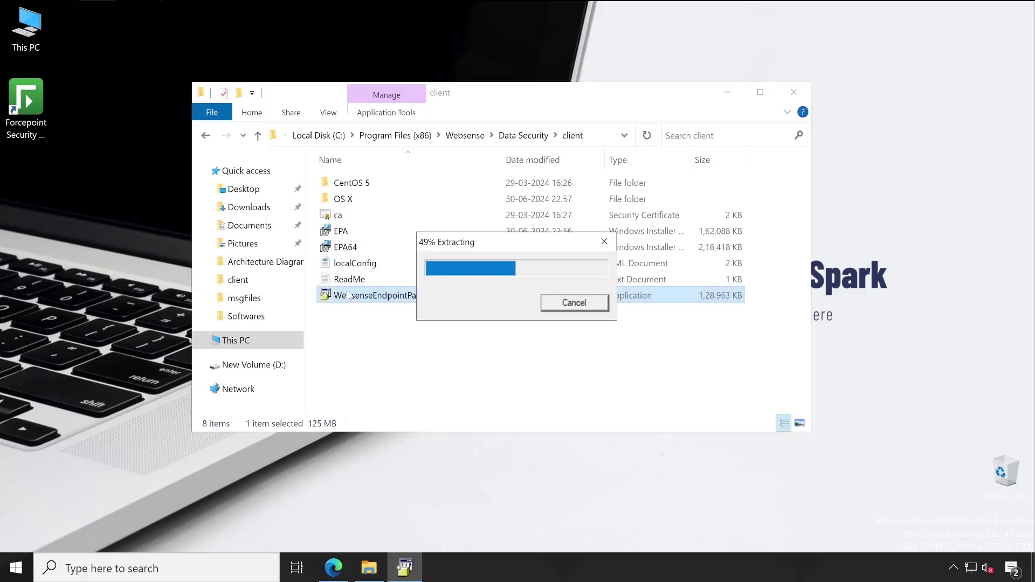
{"action": "left_click", "coordinate": [793, 93]}
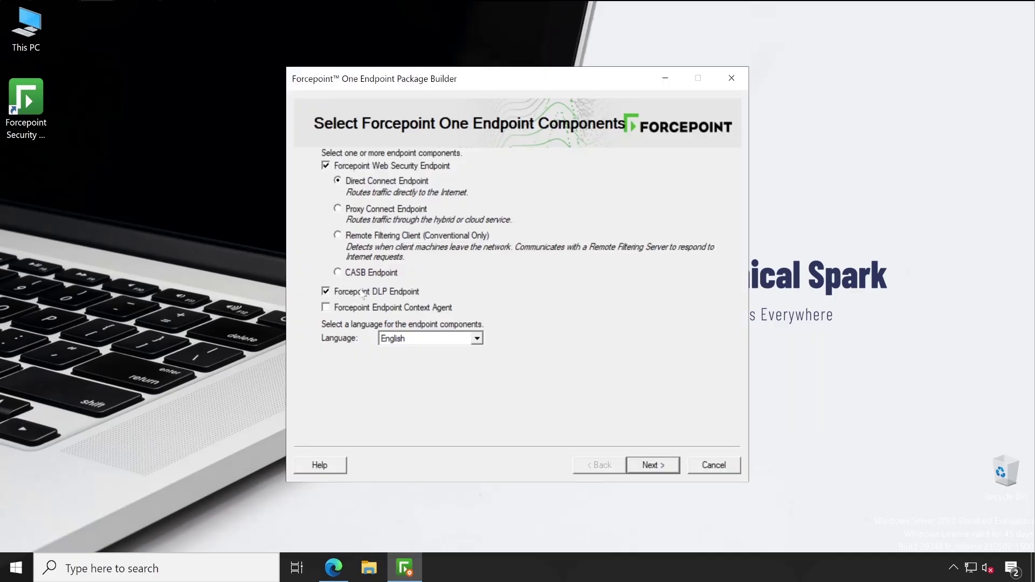
Step: Exclude the Forcepoint Web Security Endpoint, keeping only Forcepoint DLP Endpoint in English, and continue to the platform settings
{"action": "left_click", "coordinate": [325, 166]}
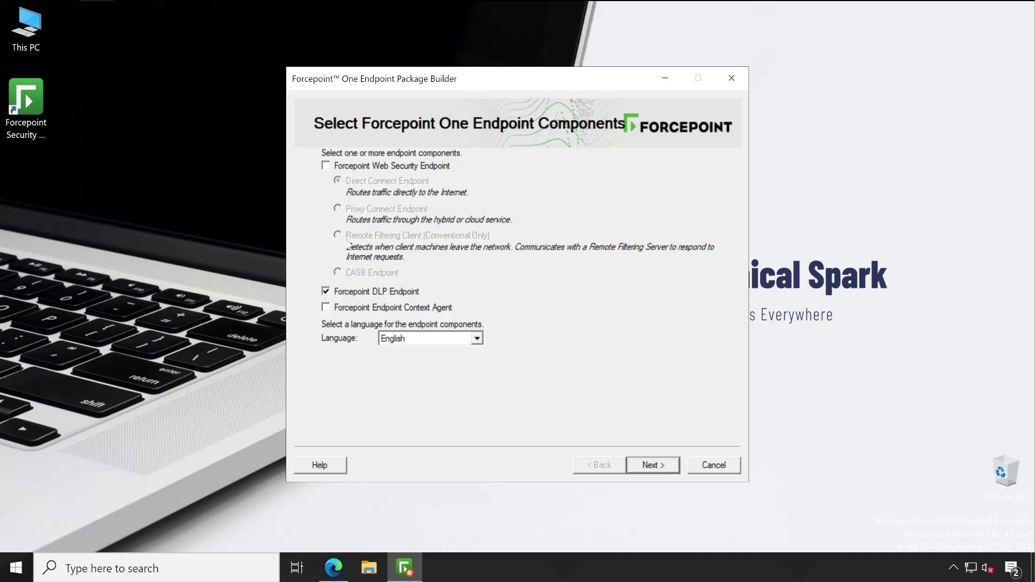
{"action": "left_click", "coordinate": [351, 167]}
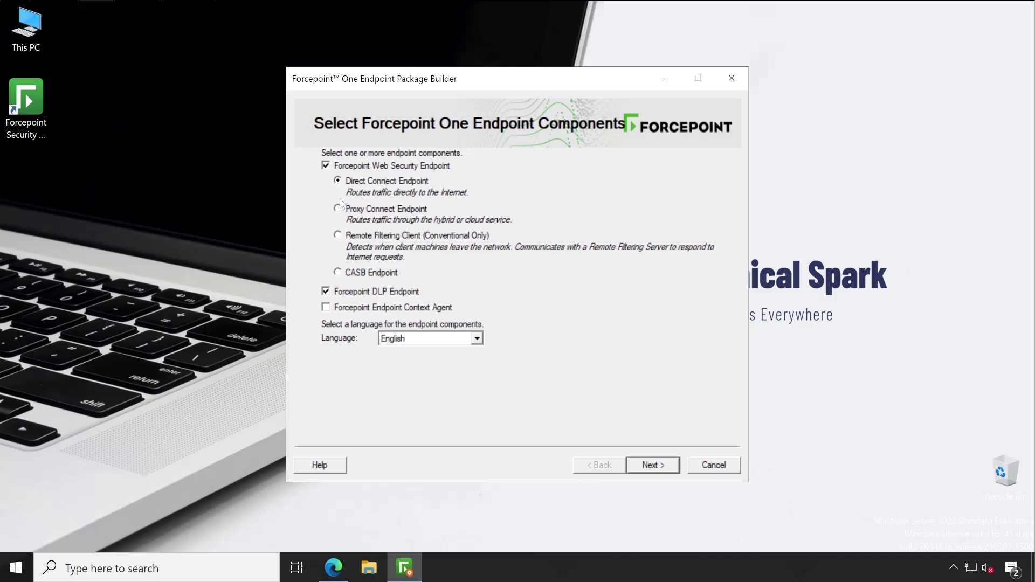
{"action": "left_click", "coordinate": [326, 167]}
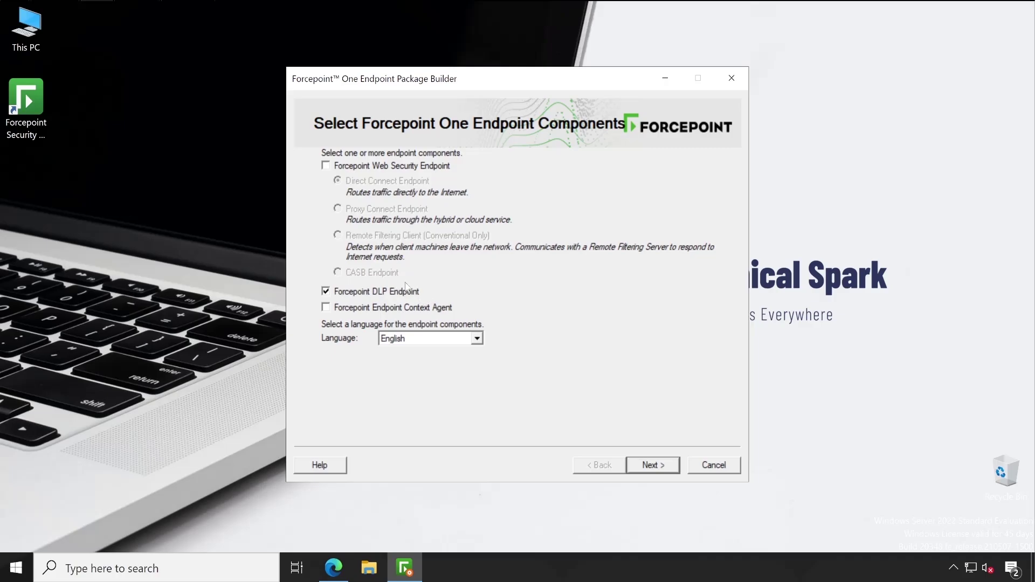
{"action": "left_click", "coordinate": [649, 467]}
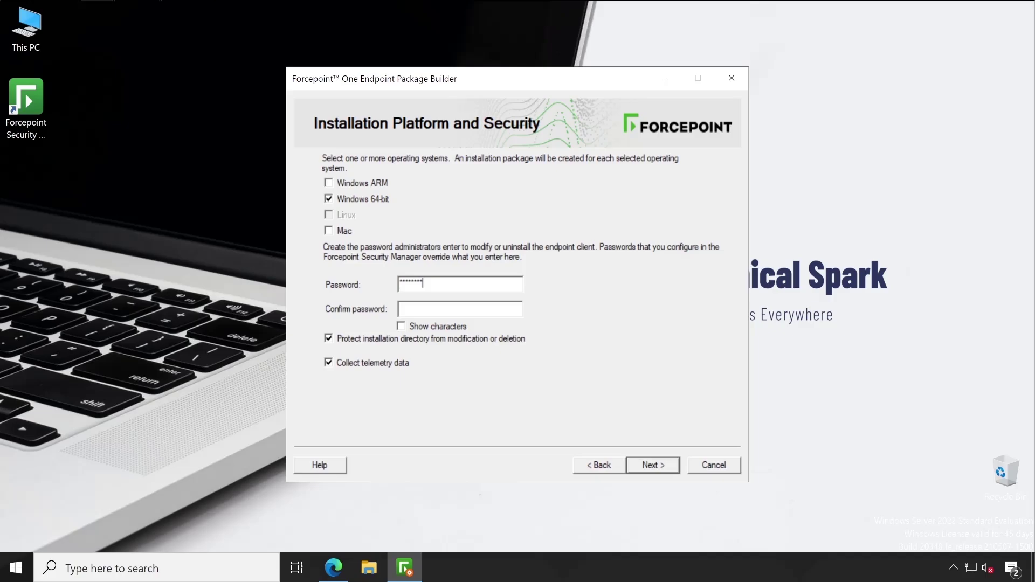
Step: Enter and confirm the endpoint administrator password for the Windows 64-bit package, and accept the default installation location
{"action": "key", "text": "ctrl+v"}
{"action": "left_click", "coordinate": [650, 471]}
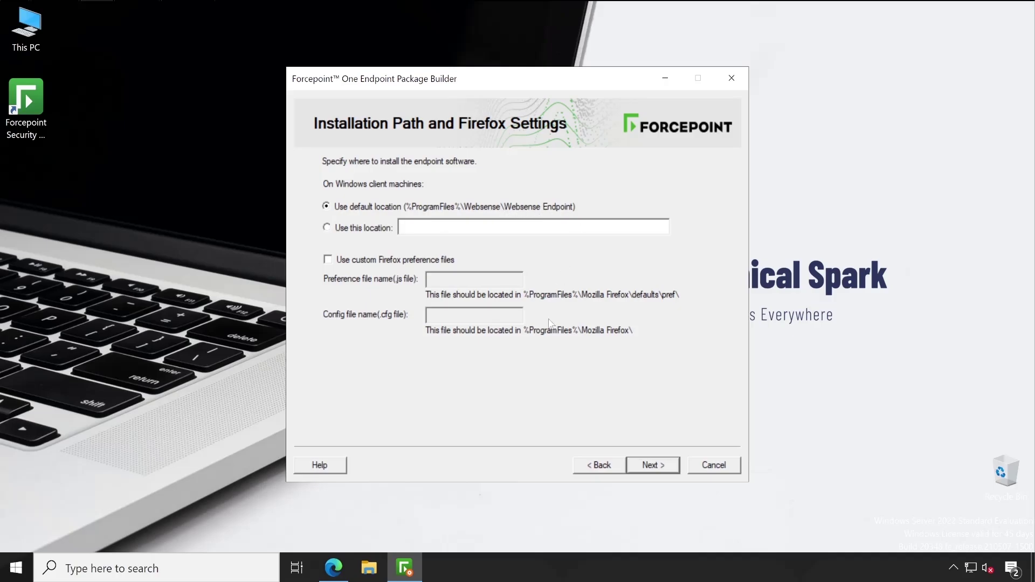
{"action": "left_click", "coordinate": [653, 465]}
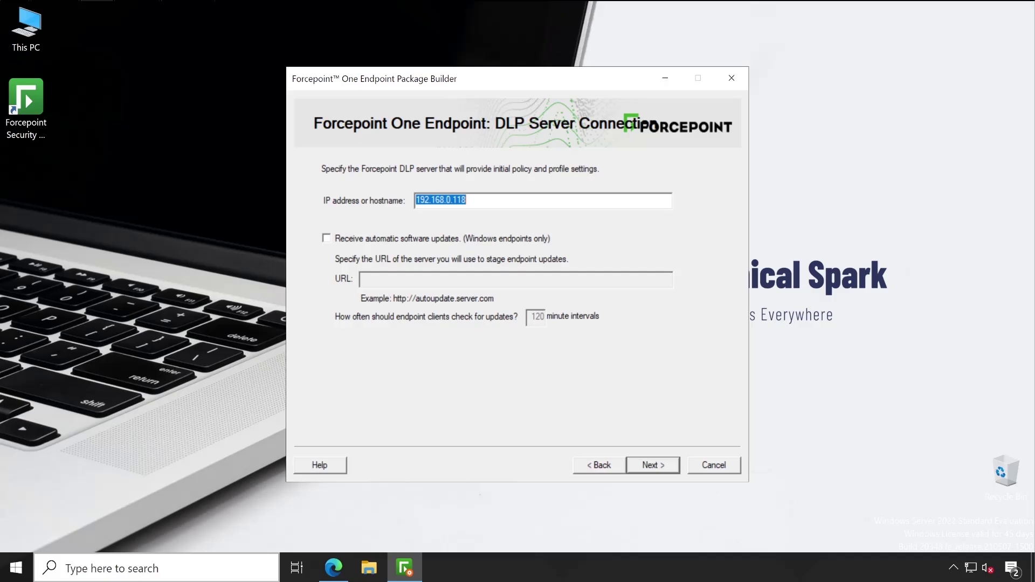
Step: Check the server's IPv4 address with ipconfig in a command prompt, and close the prompt
{"action": "left_click", "coordinate": [31, 554]}
{"action": "right_click", "coordinate": [30, 554]}
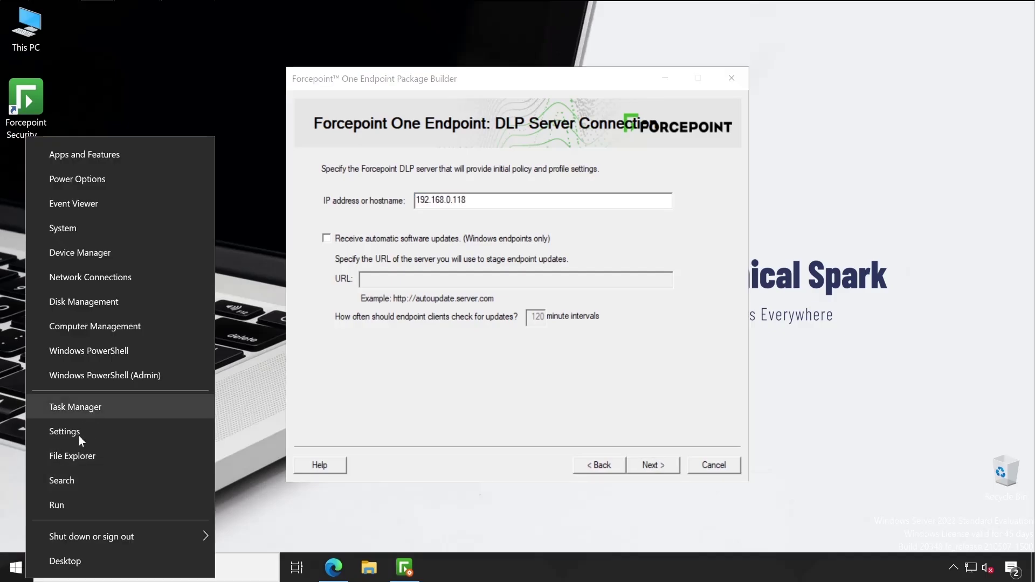
{"action": "left_click", "coordinate": [117, 500]}
{"action": "type", "text": "cmd"}
{"action": "key", "text": "Return"}
{"action": "type", "text": "ipconfig"}
{"action": "key", "text": "Return"}
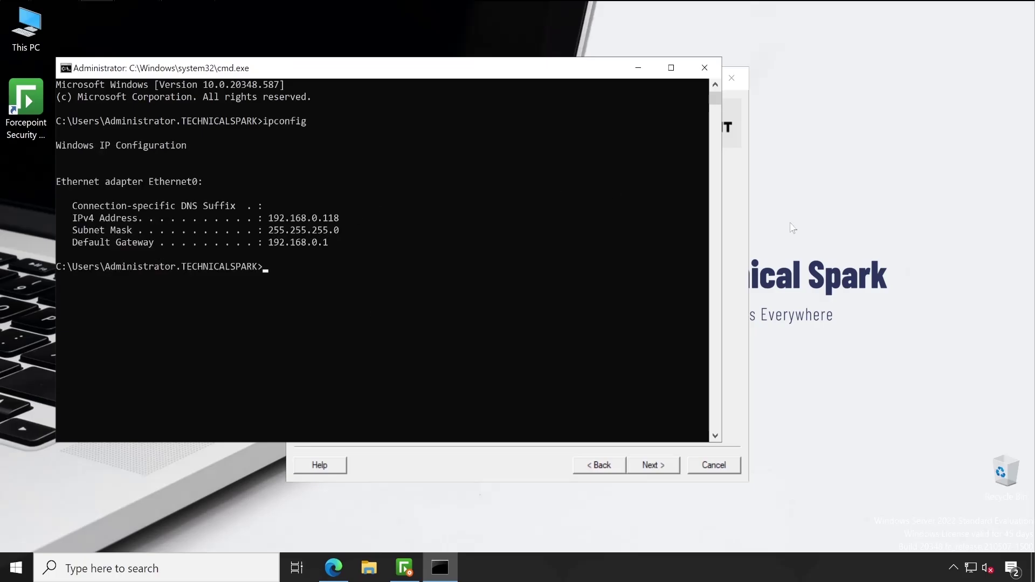
{"action": "left_click", "coordinate": [705, 67]}
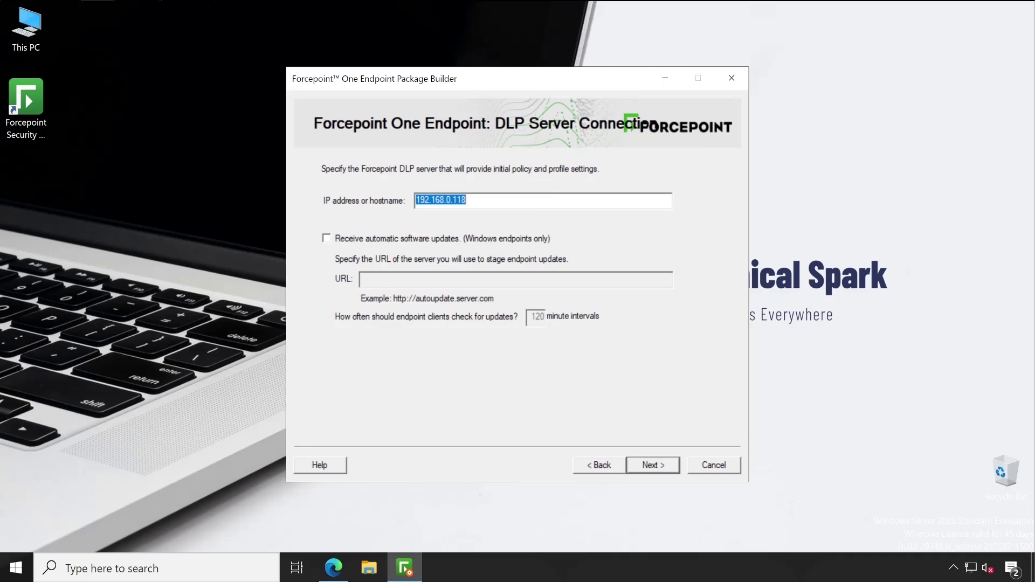
Step: Accept 192.168.0.118 as the DLP server and keep the Interactive interface mode with Full installation
{"action": "left_click", "coordinate": [655, 469]}
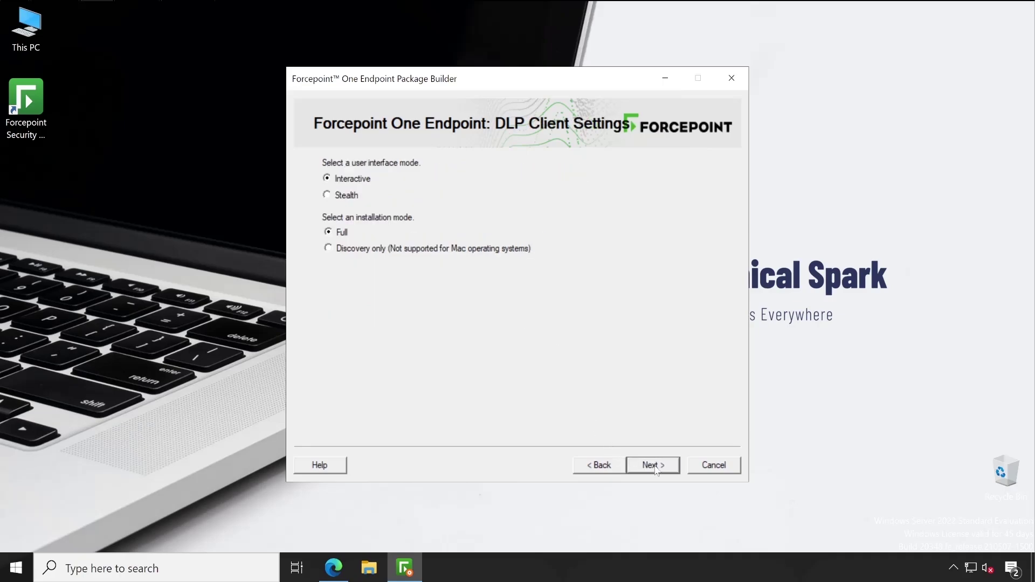
{"action": "left_click", "coordinate": [655, 468]}
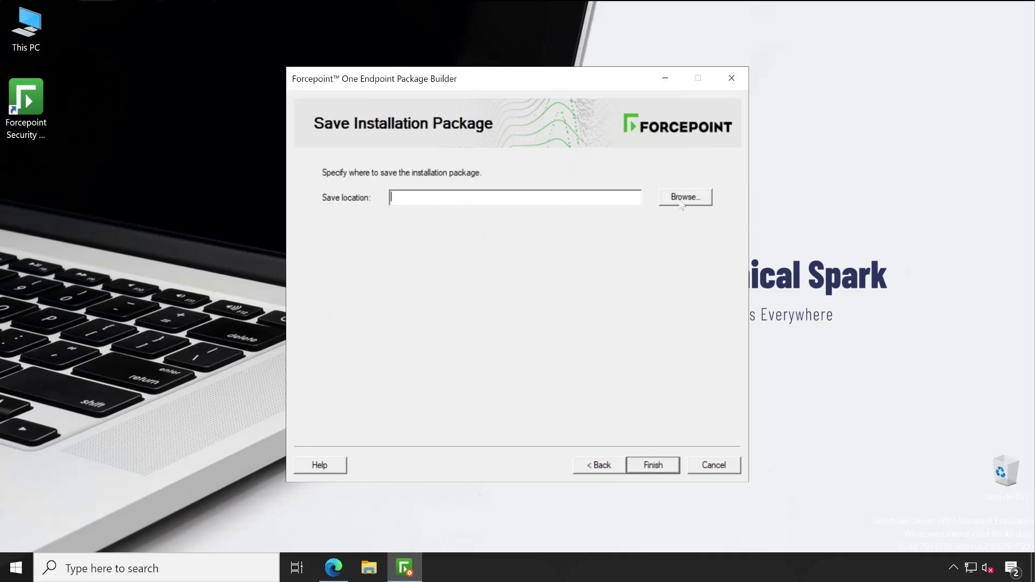
Step: Create a desktop folder named "FP DLP Agent 24.06" for the installation package
{"action": "right_click", "coordinate": [83, 193]}
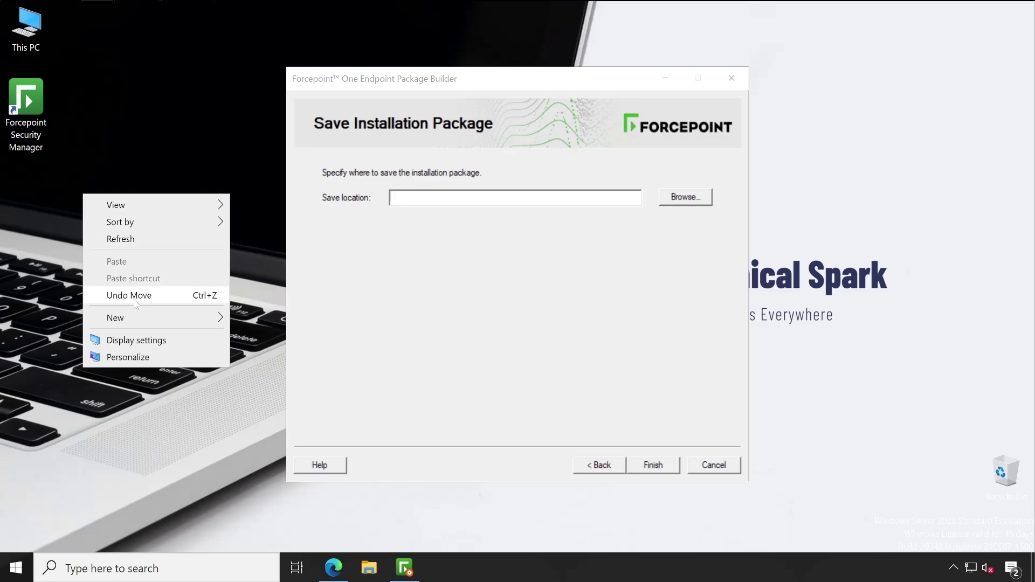
{"action": "mouse_move", "coordinate": [137, 320]}
{"action": "left_click", "coordinate": [300, 322]}
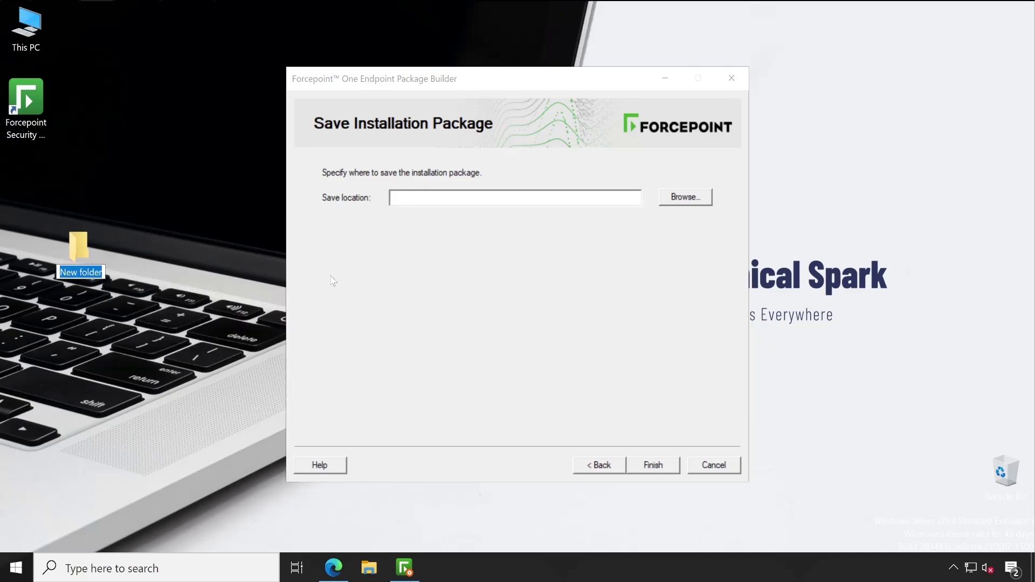
{"action": "type", "text": "FP App"}
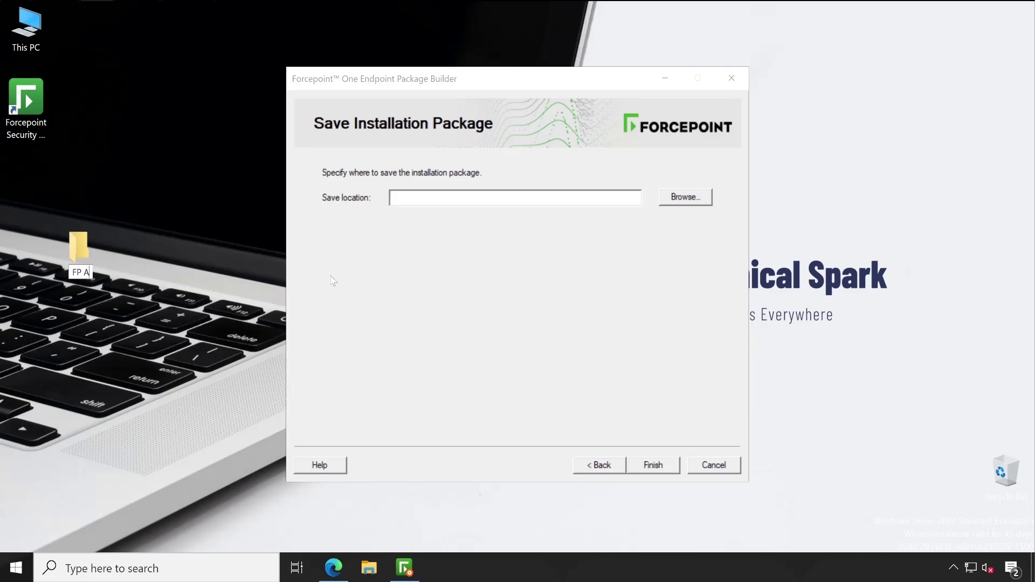
{"action": "key", "text": "BackSpace"}
{"action": "key", "text": "BackSpace"}
{"action": "key", "text": "BackSpace"}
{"action": "key", "text": "BackSpace"}
{"action": "type", "text": "DLP Agent"}
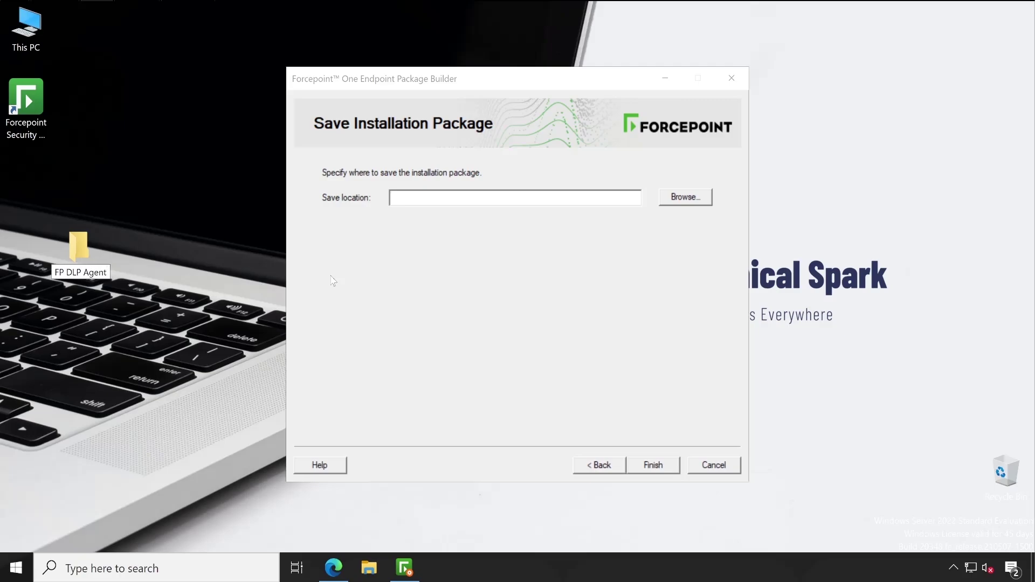
{"action": "type", "text": " 24.06"}
{"action": "key", "text": "Return"}
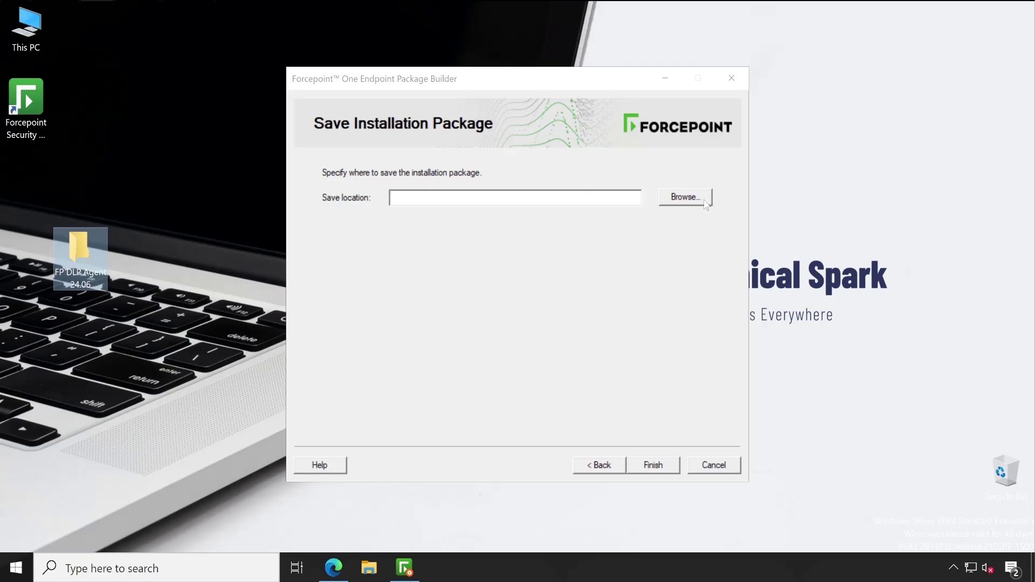
Step: Save the installation package to the desktop folder "FP DLP Agent 24.06" and finish the package builder
{"action": "left_click", "coordinate": [681, 198]}
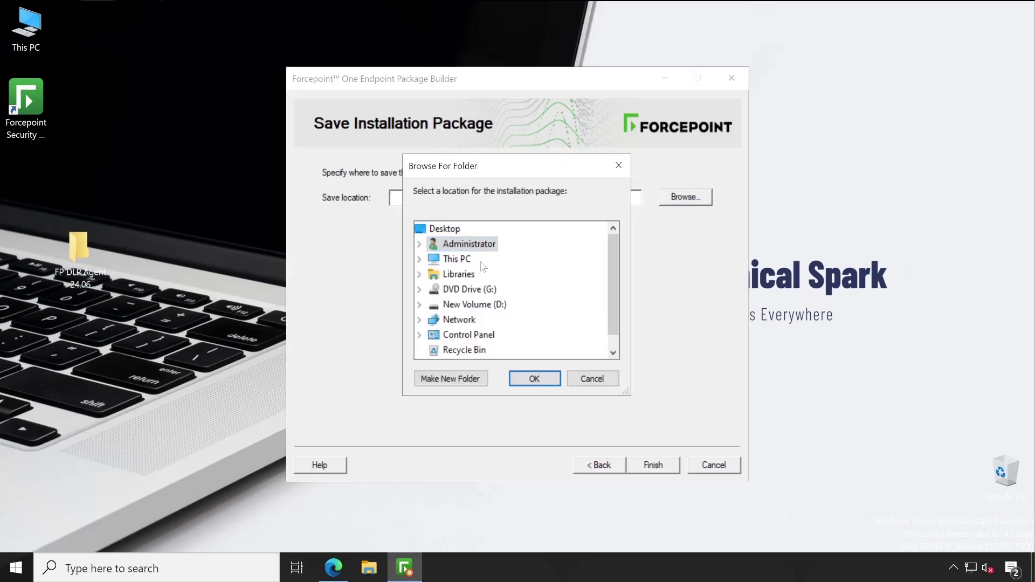
{"action": "scroll", "coordinate": [454, 270], "scroll_direction": "down", "scroll_amount": 1}
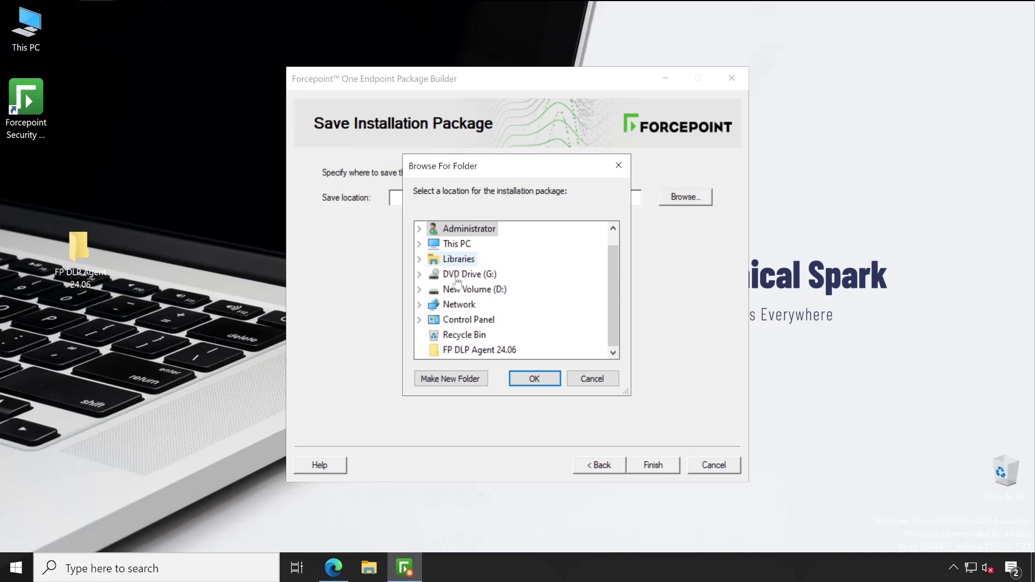
{"action": "left_click", "coordinate": [533, 351]}
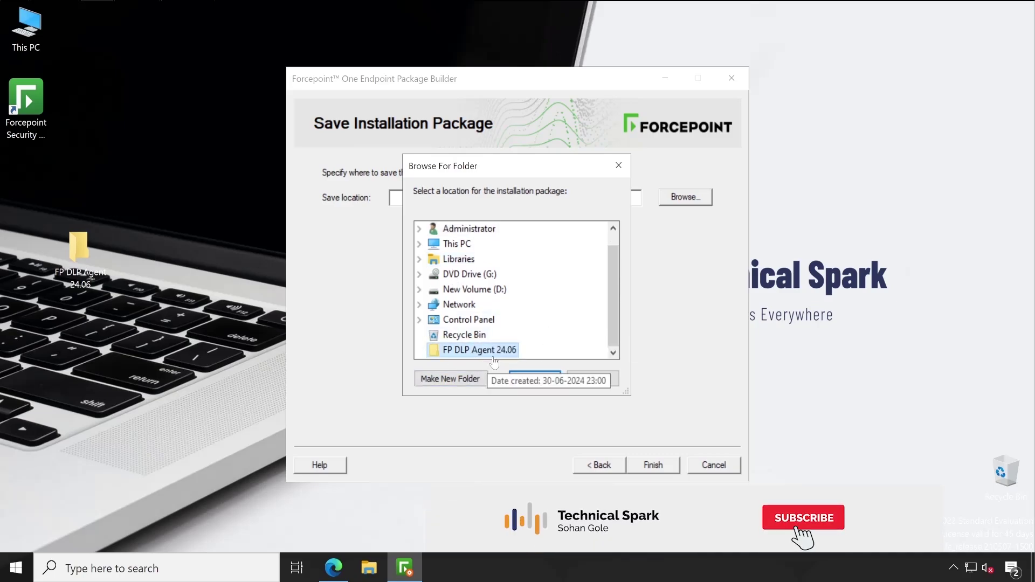
{"action": "left_click", "coordinate": [533, 378]}
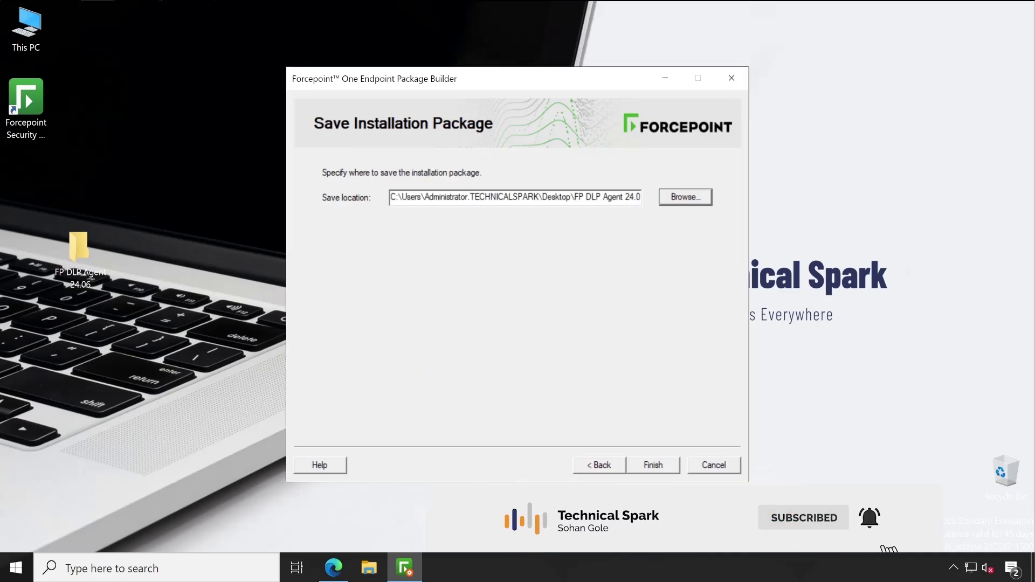
{"action": "left_click_drag", "start_coordinate": [588, 197], "coordinate": [688, 204]}
{"action": "left_click", "coordinate": [662, 465]}
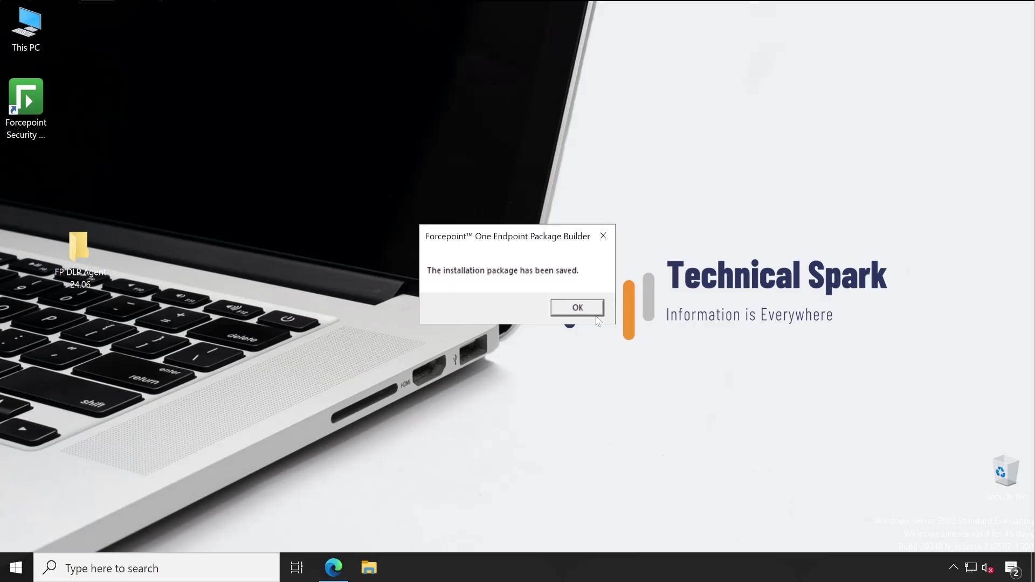
{"action": "left_click", "coordinate": [595, 312]}
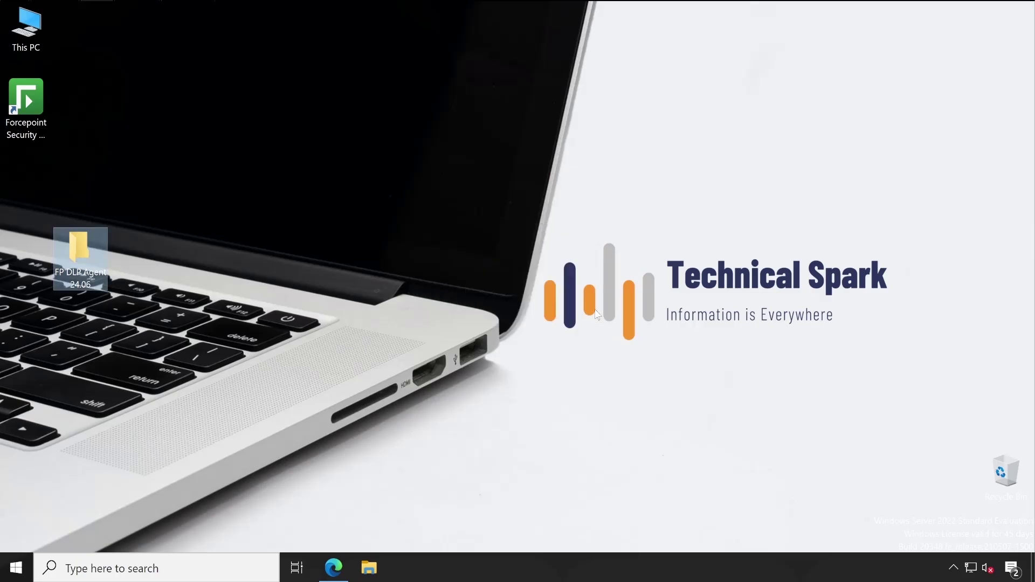
Step: Check the product version in the file details of FORCEPOINT-ONE-ENDPOINT-x64 in the "FP DLP Agent 24.06" folder, and close the properties
{"action": "double_click", "coordinate": [78, 249]}
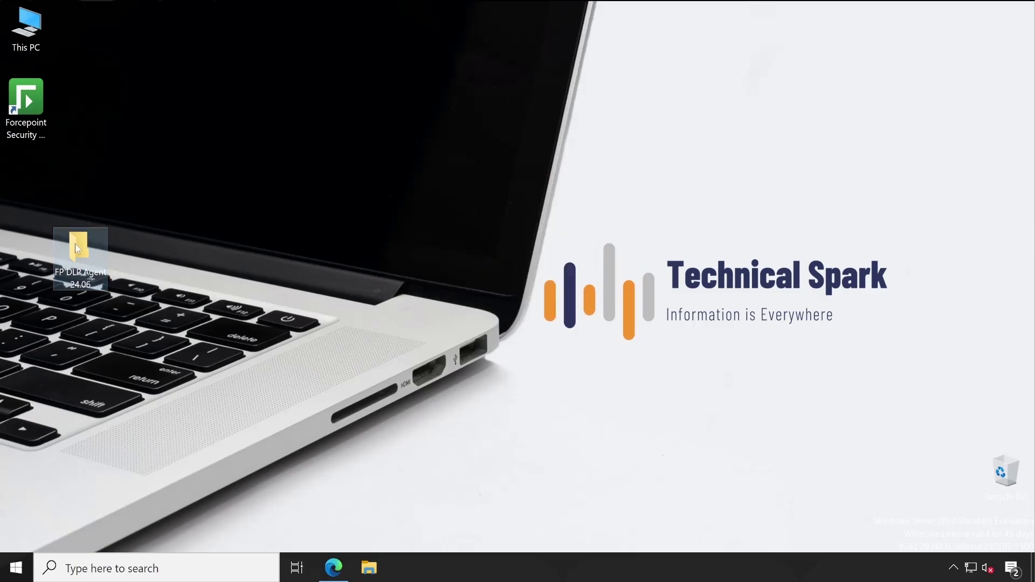
{"action": "left_click", "coordinate": [389, 187]}
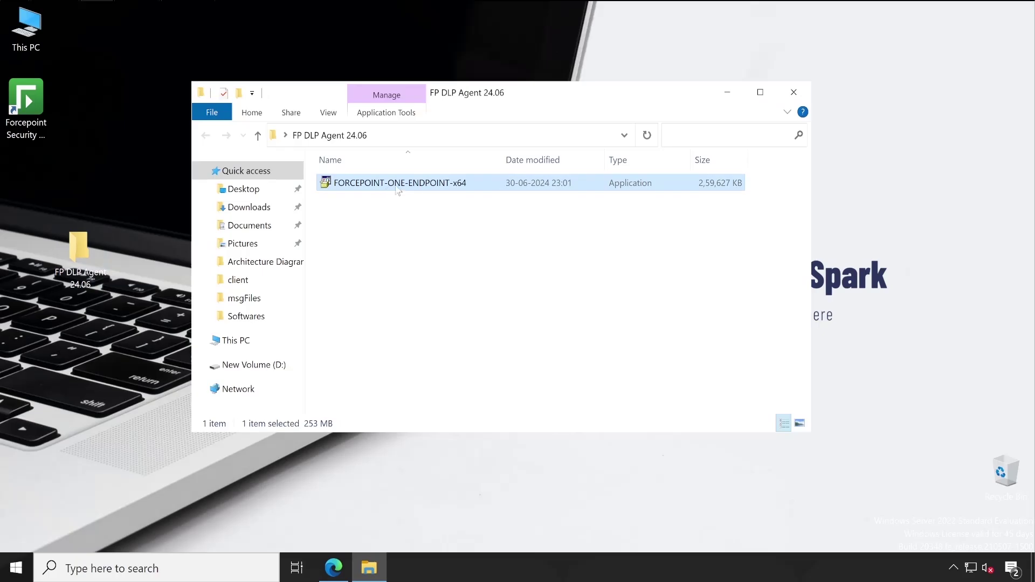
{"action": "right_click", "coordinate": [395, 189]}
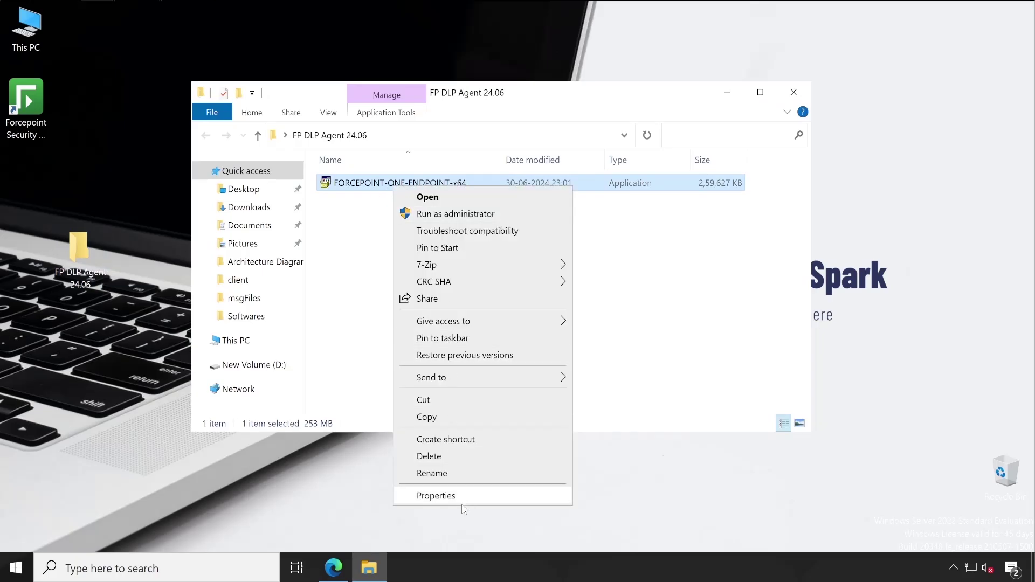
{"action": "left_click", "coordinate": [431, 494]}
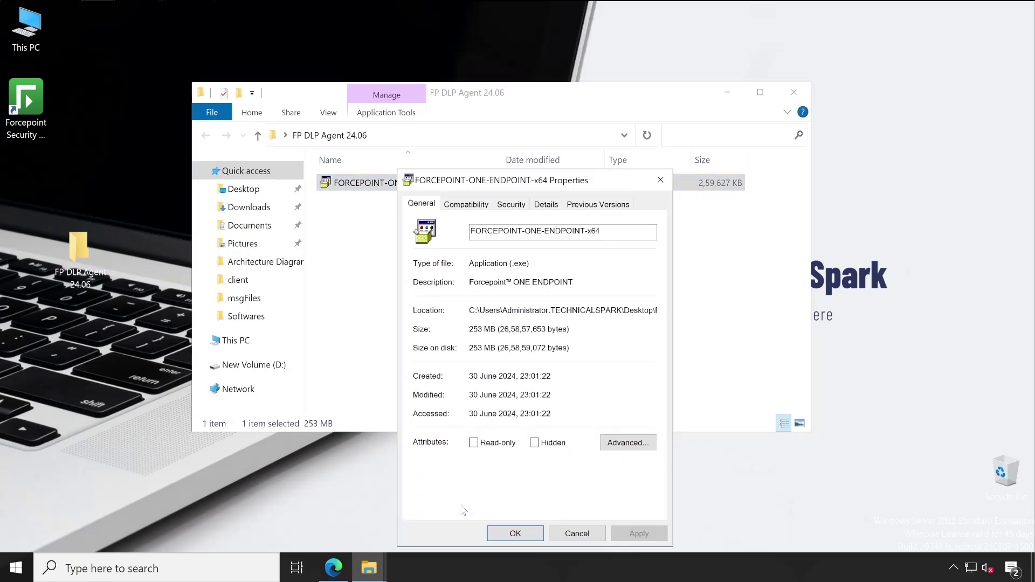
{"action": "left_click", "coordinate": [545, 205]}
{"action": "left_click", "coordinate": [503, 312]}
{"action": "left_click", "coordinate": [486, 305]}
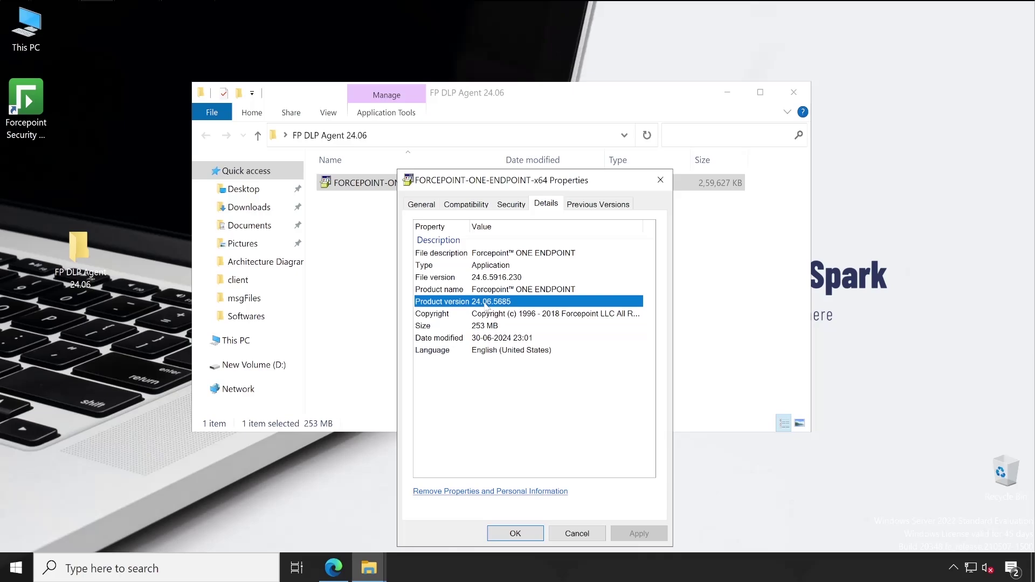
{"action": "left_click", "coordinate": [593, 537]}
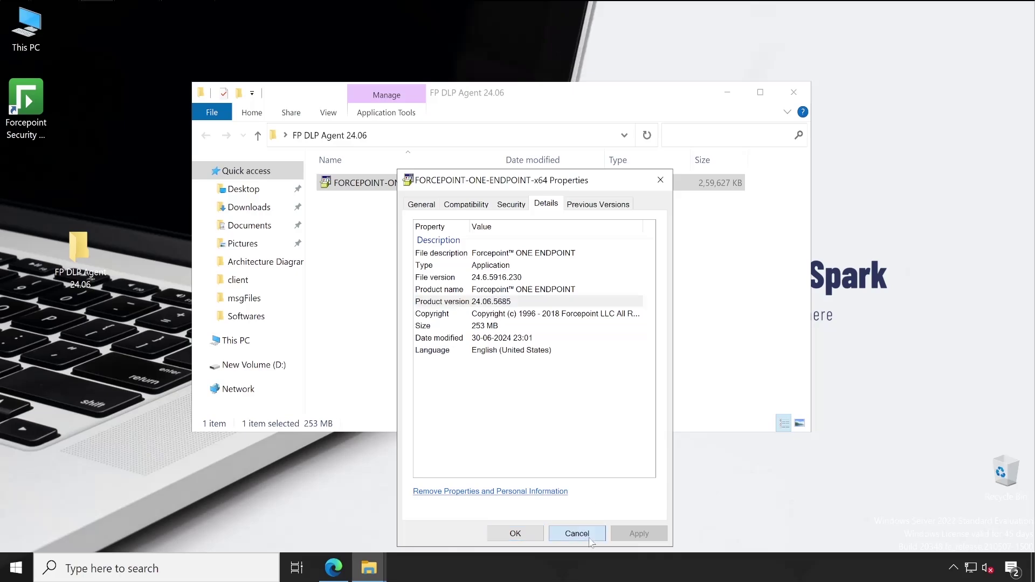
Step: Switch to Forcepoint Security Manager in Edge and compare the FP-WIN10 endpoint's client installation version with the new package
{"action": "mouse_move", "coordinate": [333, 569]}
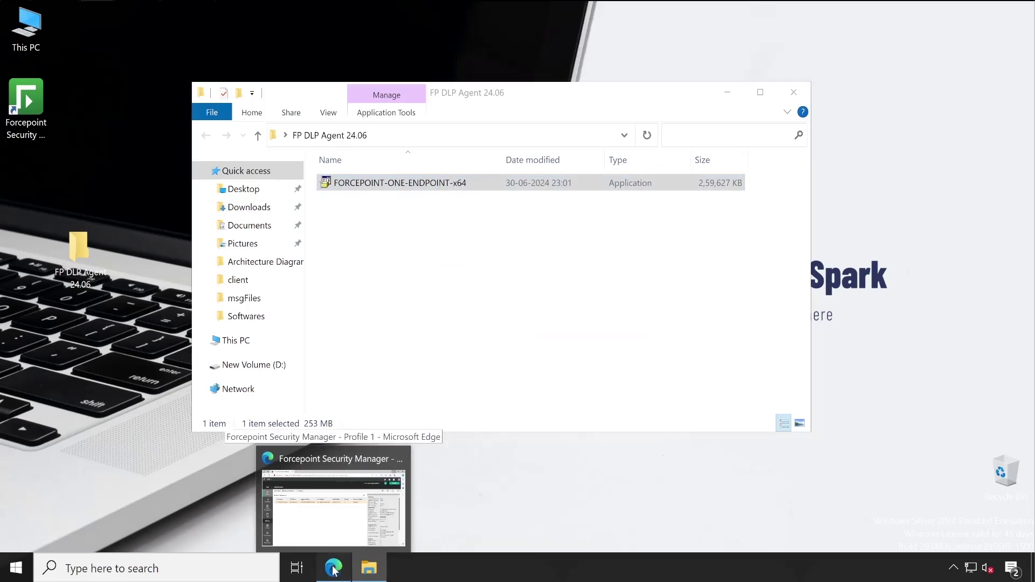
{"action": "left_click", "coordinate": [358, 480]}
{"action": "left_click_drag", "start_coordinate": [850, 345], "coordinate": [899, 348]}
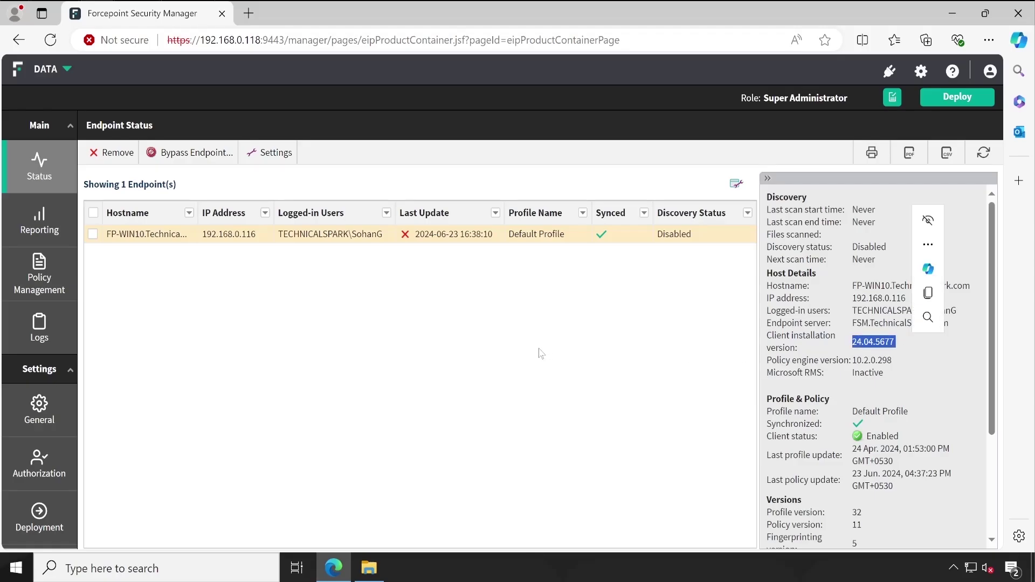
{"action": "left_click", "coordinate": [369, 568]}
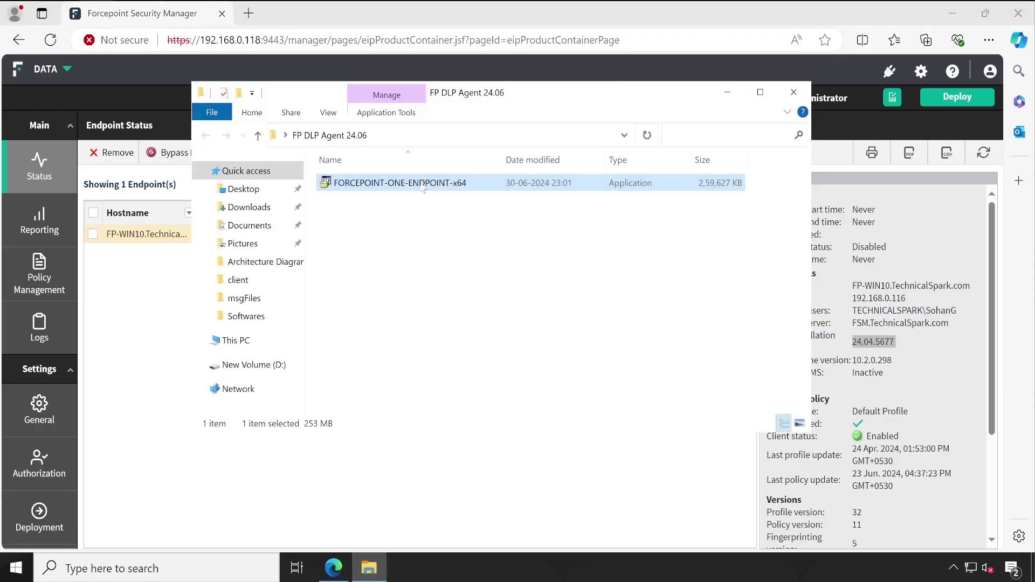
{"action": "mouse_move", "coordinate": [423, 188]}
{"action": "left_click", "coordinate": [127, 242]}
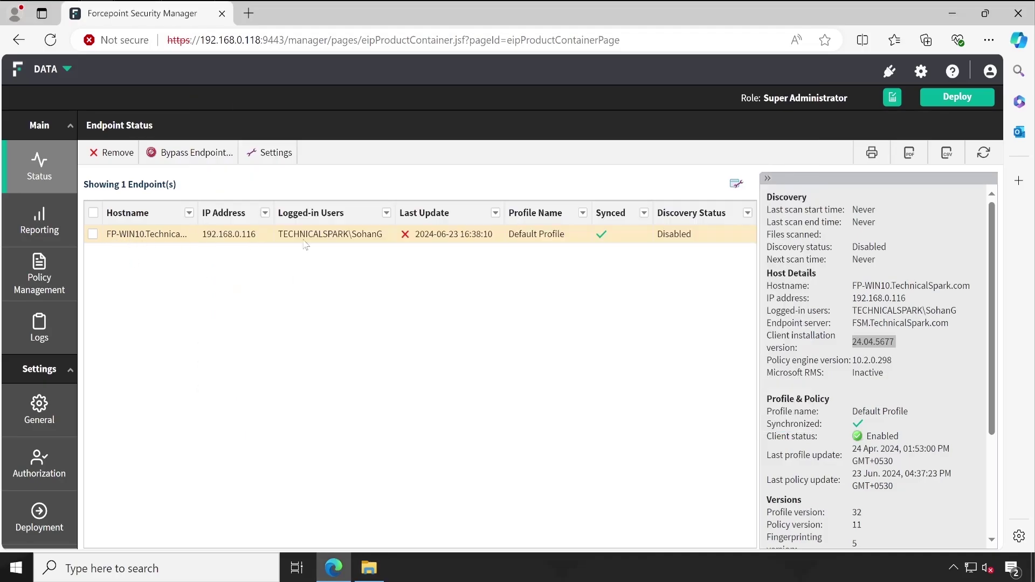
Step: Refresh the Endpoint Status list and examine the FP-WIN10 client installation version again
{"action": "left_click", "coordinate": [863, 343]}
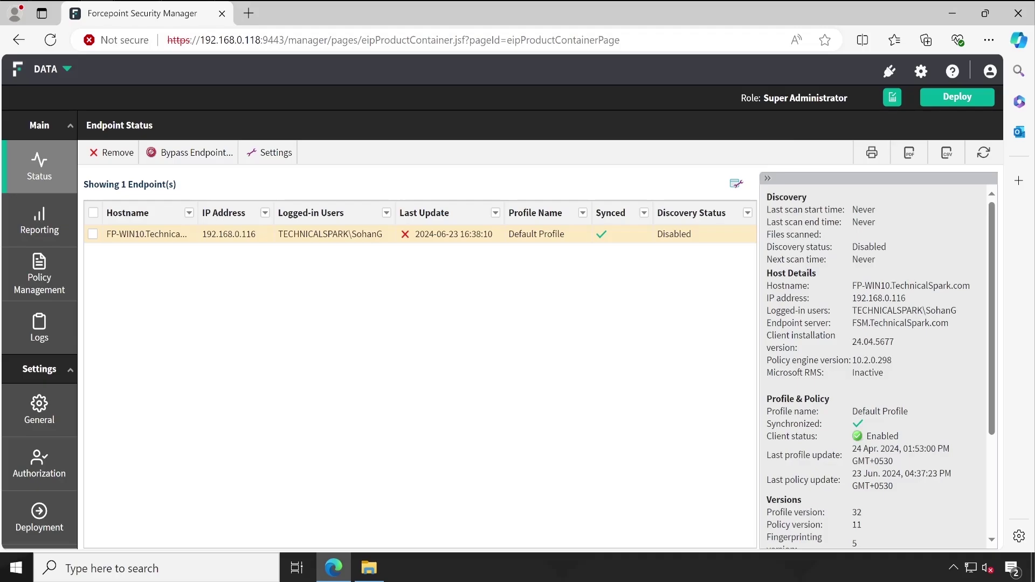
{"action": "double_click", "coordinate": [863, 342]}
{"action": "left_click", "coordinate": [843, 221]}
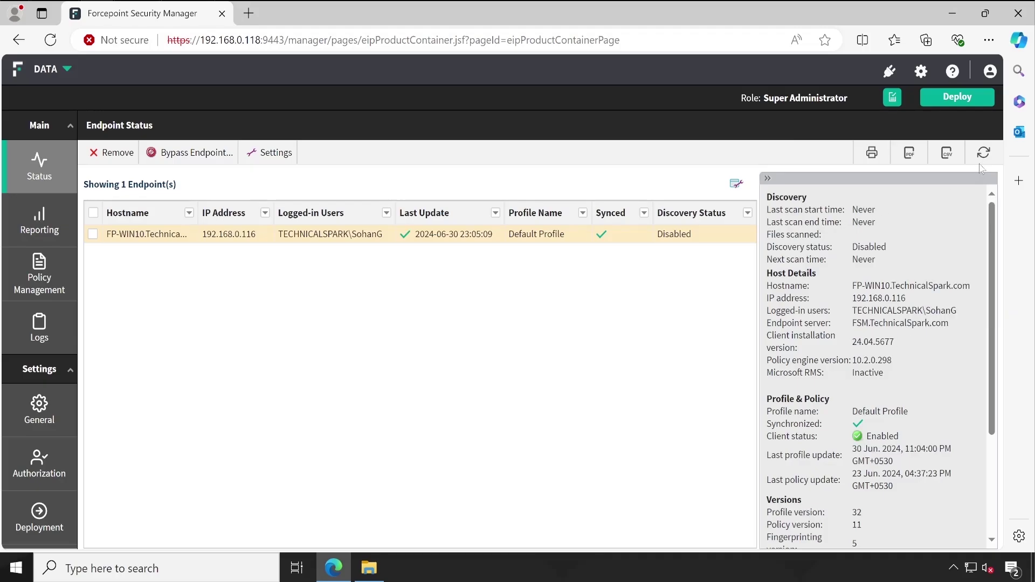
{"action": "left_click", "coordinate": [982, 161]}
{"action": "left_click_drag", "start_coordinate": [856, 341], "coordinate": [914, 347]}
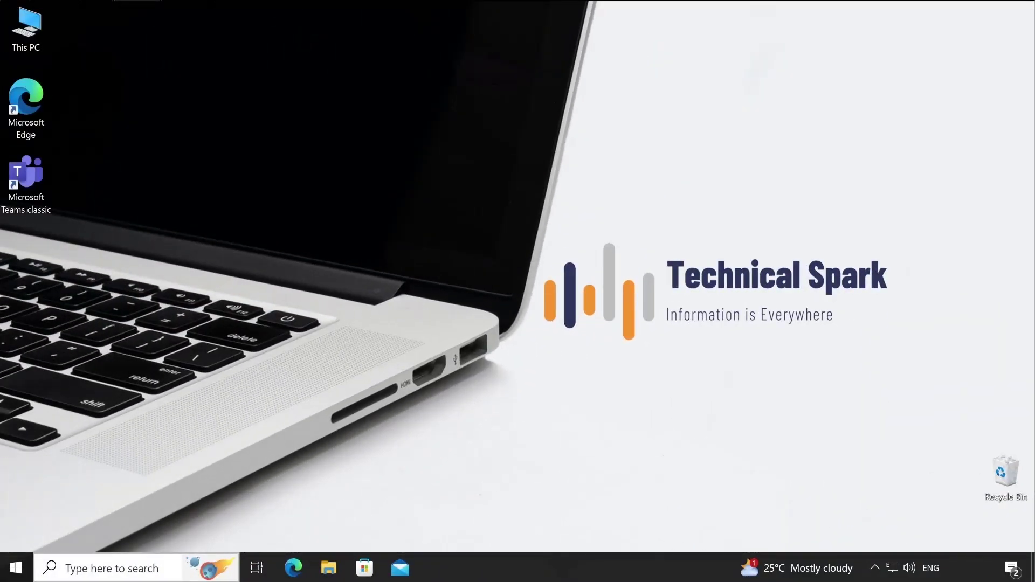
Step: On the Windows 10 client, check the computer name with hostname in a command prompt
{"action": "key", "text": "super+x"}
{"action": "left_click", "coordinate": [108, 495]}
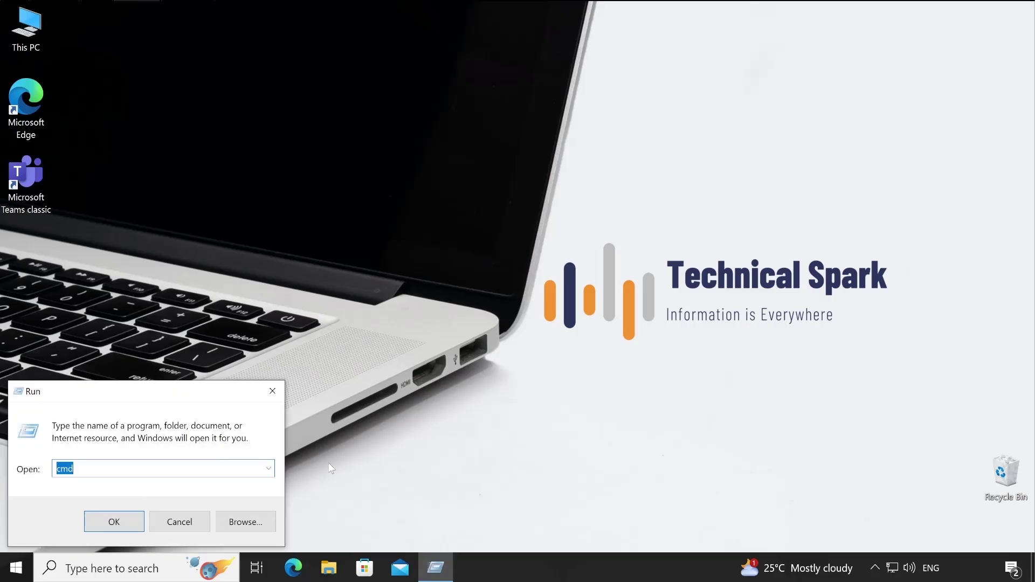
{"action": "key", "text": "Return"}
{"action": "type", "text": "hostname"}
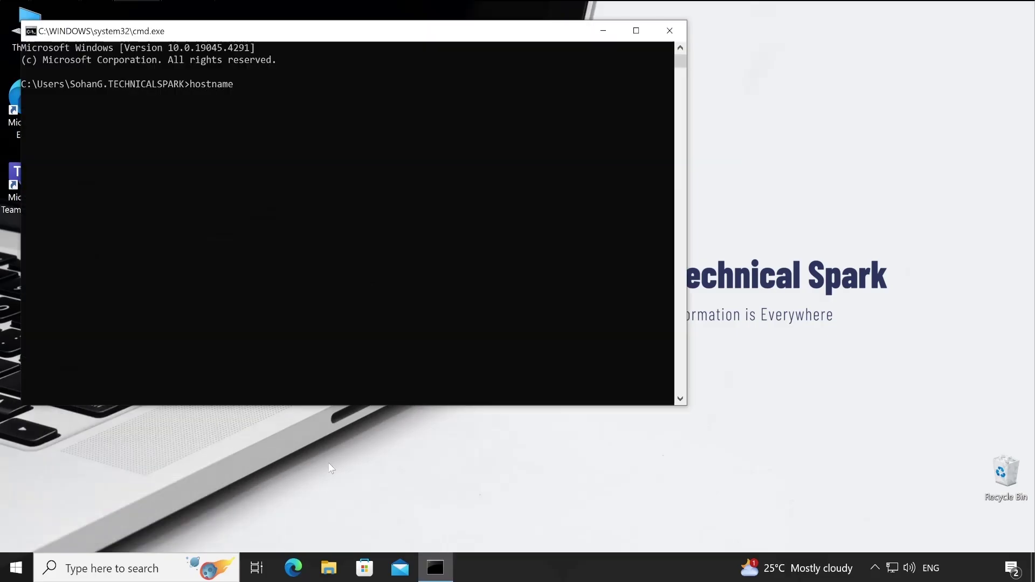
{"action": "key", "text": "Return"}
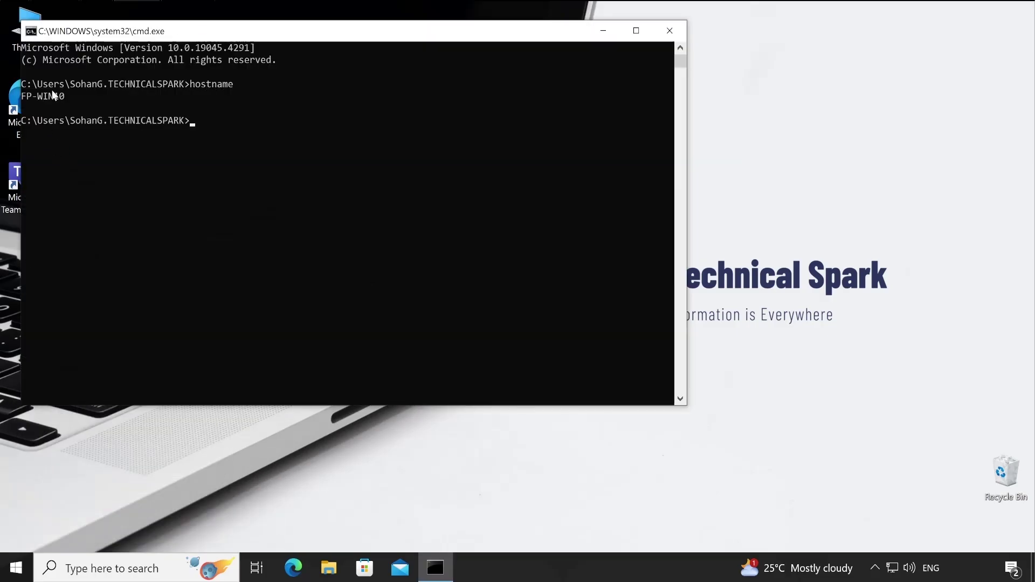
{"action": "left_click_drag", "start_coordinate": [58, 97], "coordinate": [22, 97]}
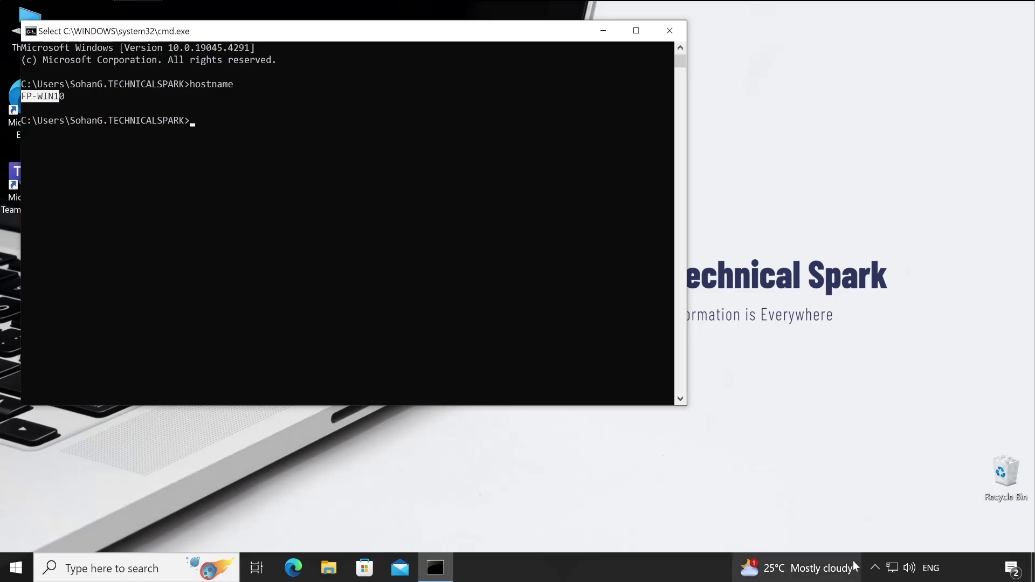
Step: Check the installed version in the About information of the client's Forcepoint DLP Endpoint, and close its windows
{"action": "left_click", "coordinate": [873, 568]}
{"action": "right_click", "coordinate": [875, 537]}
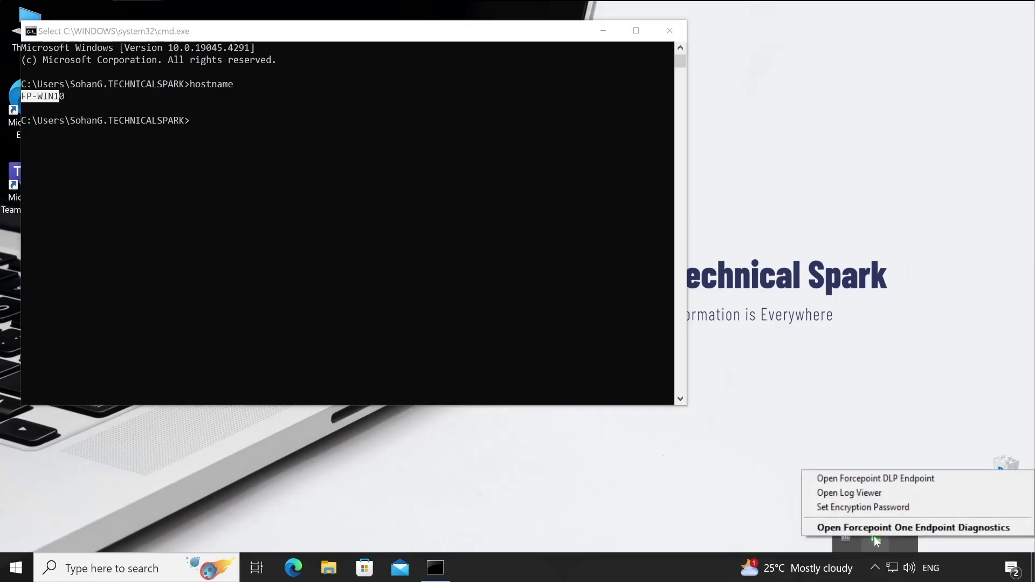
{"action": "left_click", "coordinate": [875, 479]}
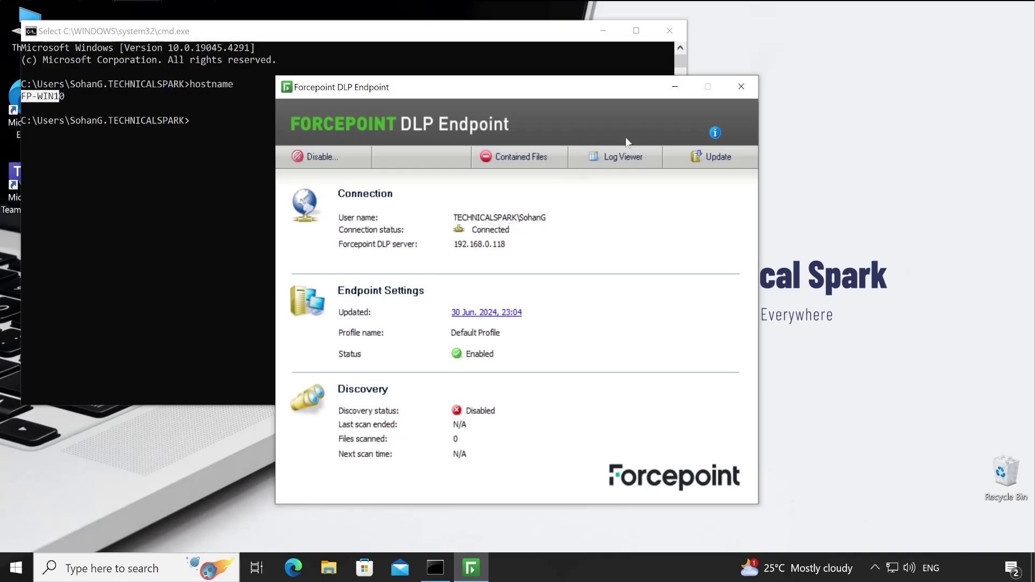
{"action": "left_click", "coordinate": [715, 133]}
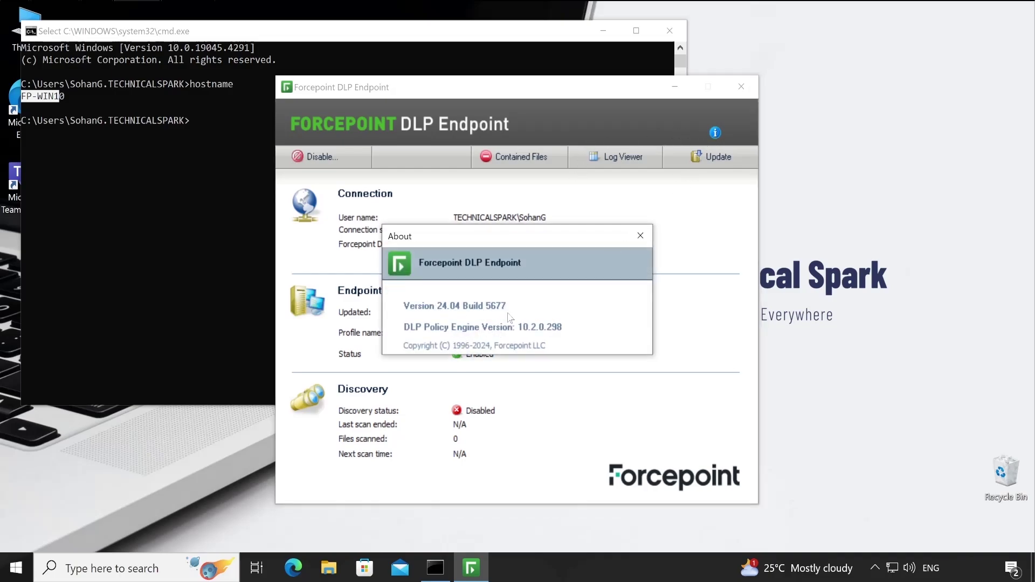
{"action": "left_click", "coordinate": [642, 235]}
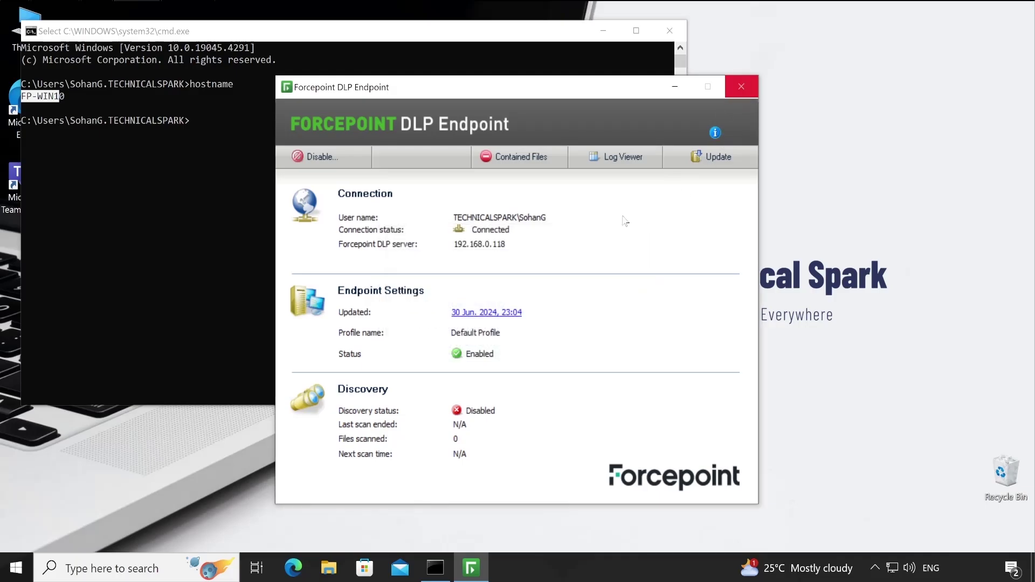
{"action": "left_click", "coordinate": [740, 86]}
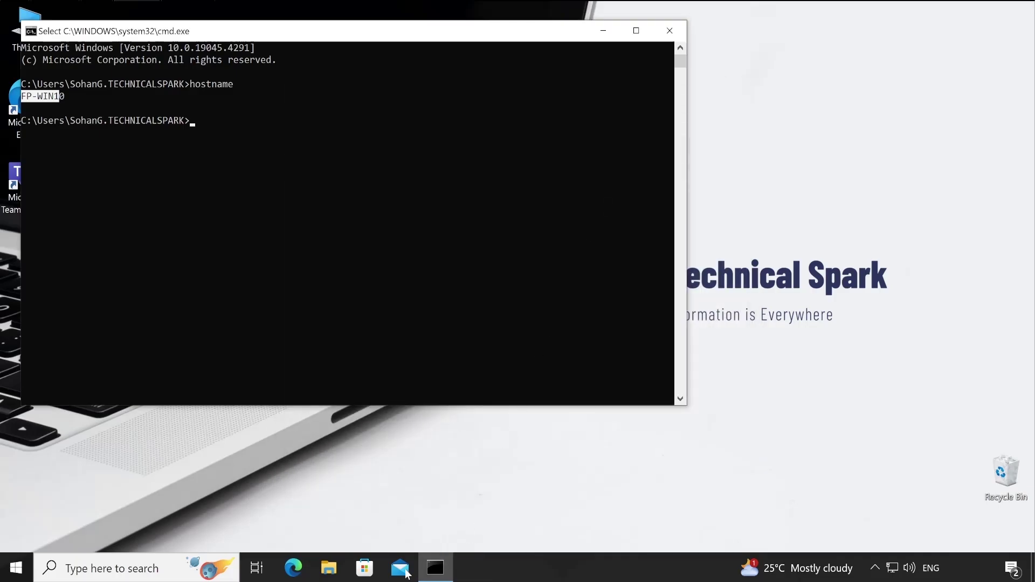
Step: Check the product version in the file details of FORCEPOINT-ONE-ENDPOINT-x64 in the client's Downloads folder, and close the properties
{"action": "left_click", "coordinate": [328, 568]}
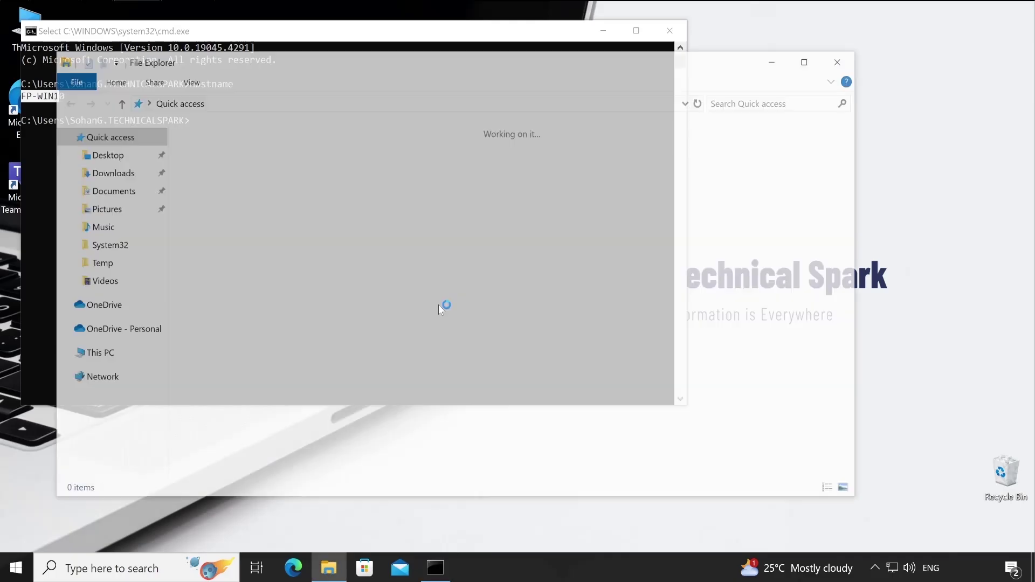
{"action": "left_click", "coordinate": [109, 171]}
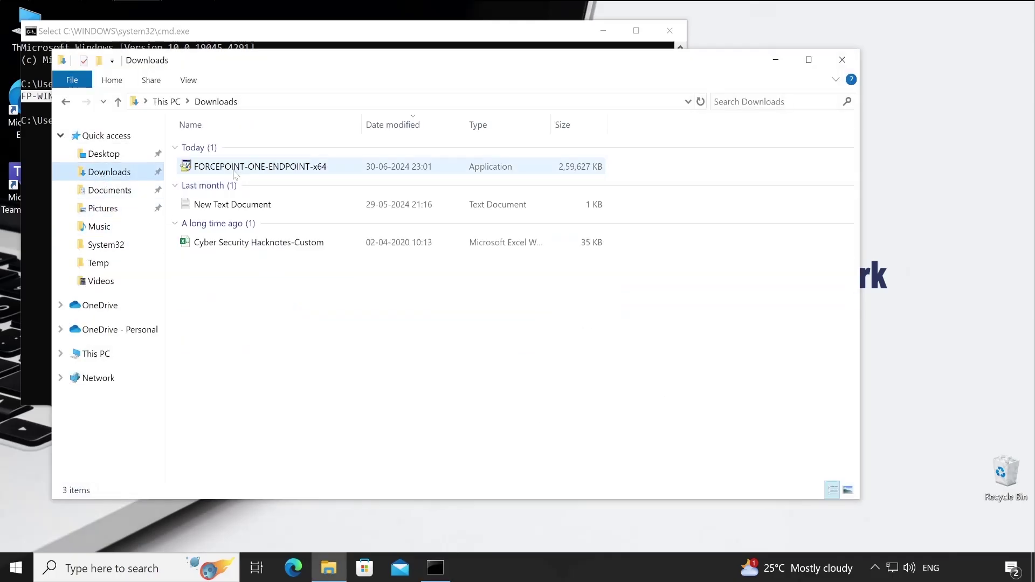
{"action": "right_click", "coordinate": [245, 171]}
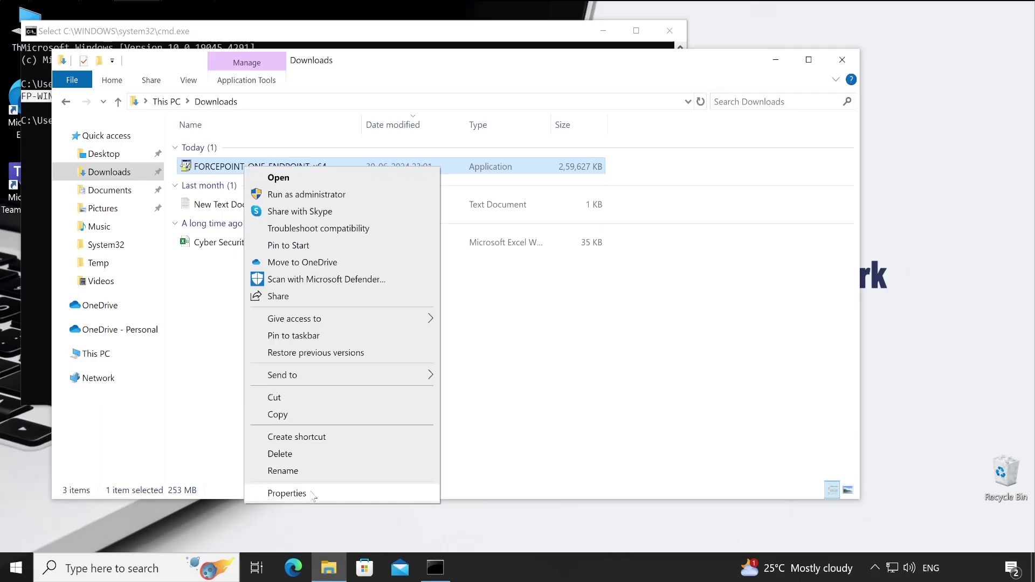
{"action": "left_click", "coordinate": [302, 494]}
{"action": "left_click", "coordinate": [398, 202]}
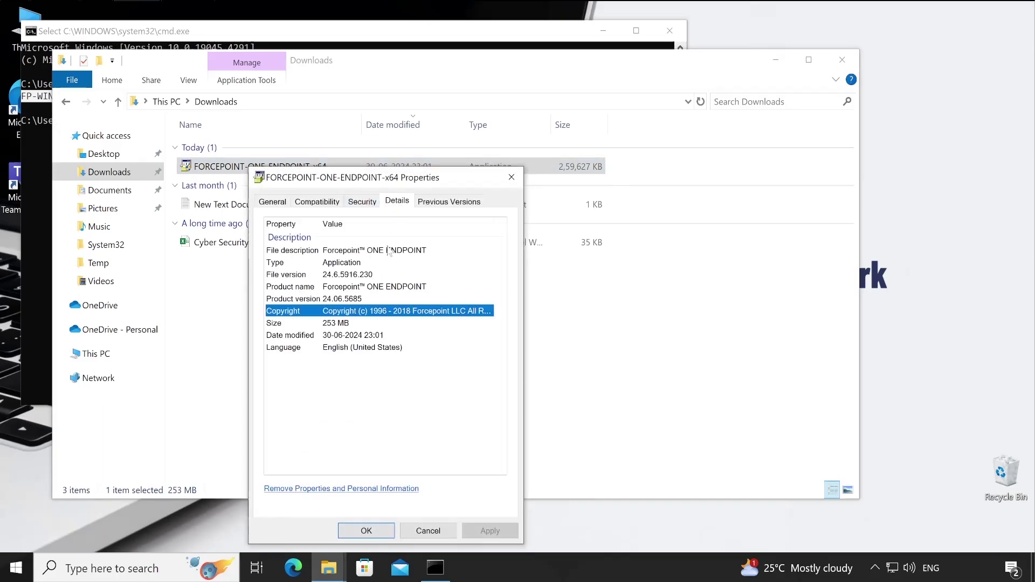
{"action": "left_click", "coordinate": [351, 300]}
{"action": "left_click", "coordinate": [428, 531]}
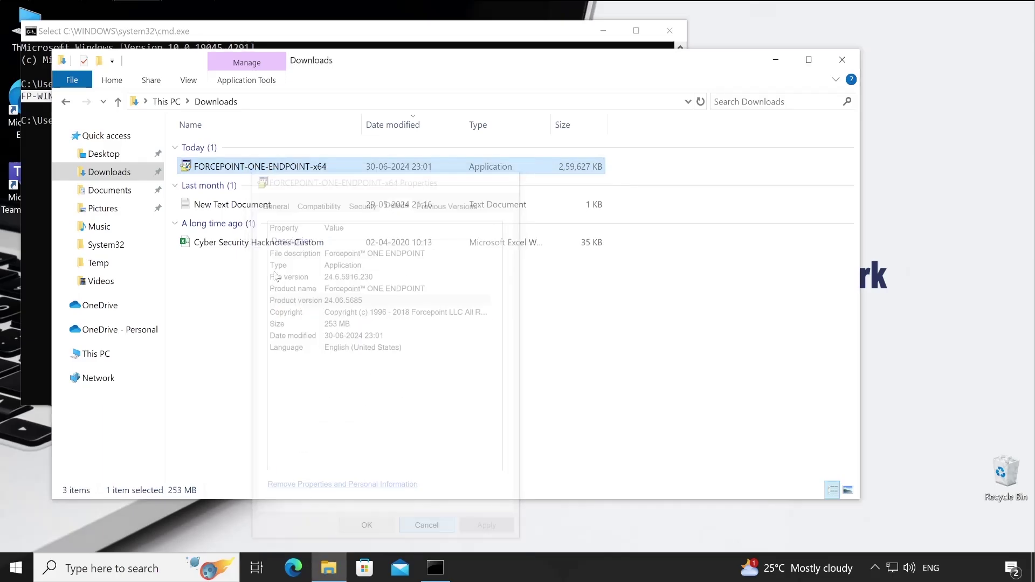
Step: Run FORCEPOINT-ONE-ENDPOINT-x64 from the Downloads folder as administrator, and close the Downloads and command prompt windows
{"action": "right_click", "coordinate": [279, 172]}
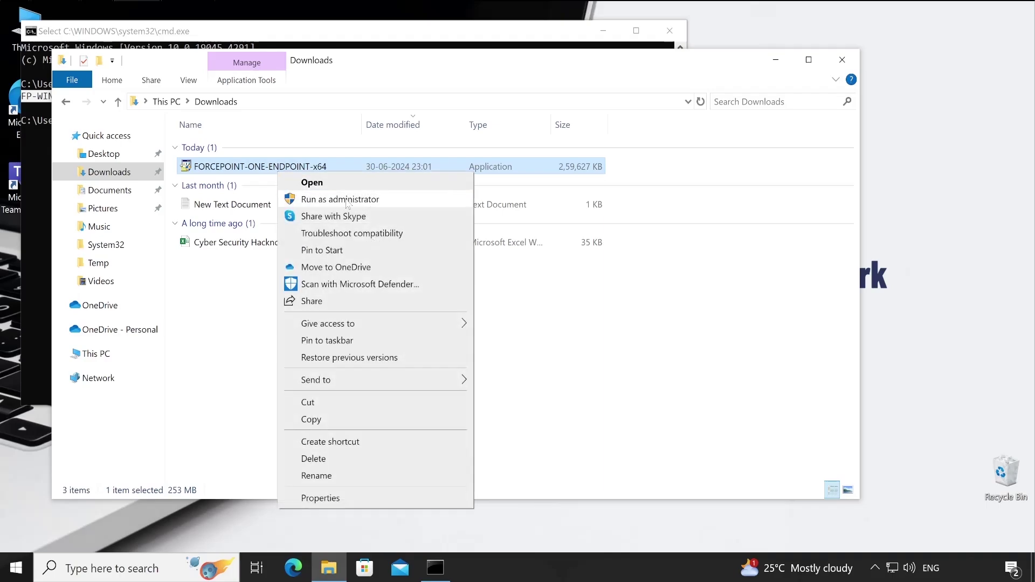
{"action": "left_click", "coordinate": [291, 199]}
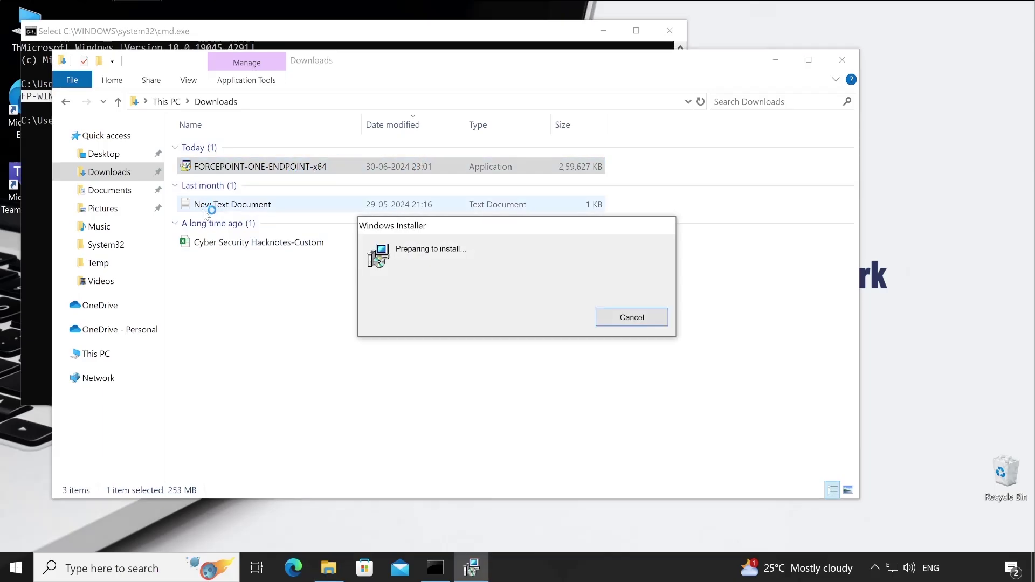
{"action": "left_click", "coordinate": [842, 60]}
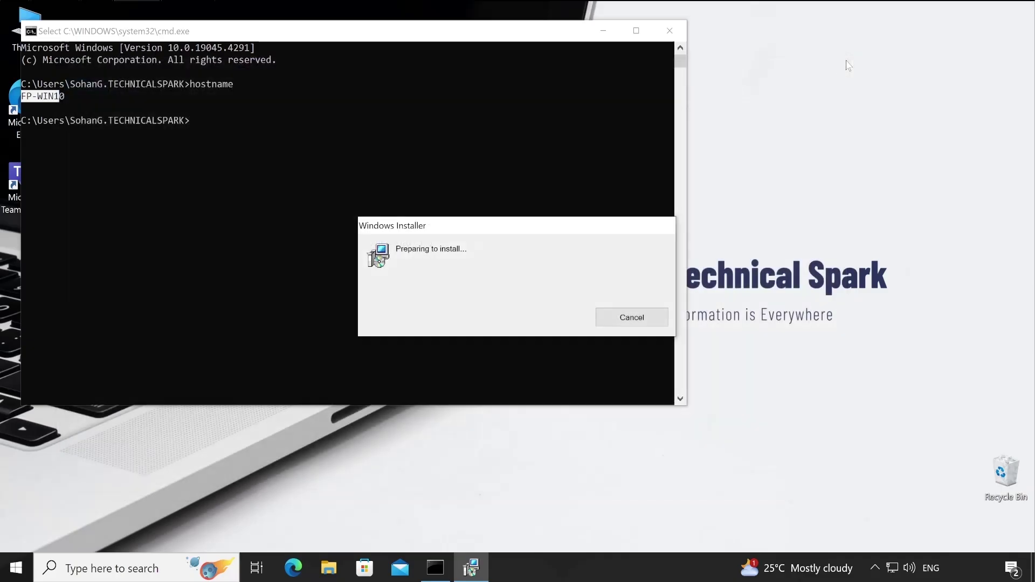
{"action": "left_click", "coordinate": [670, 31]}
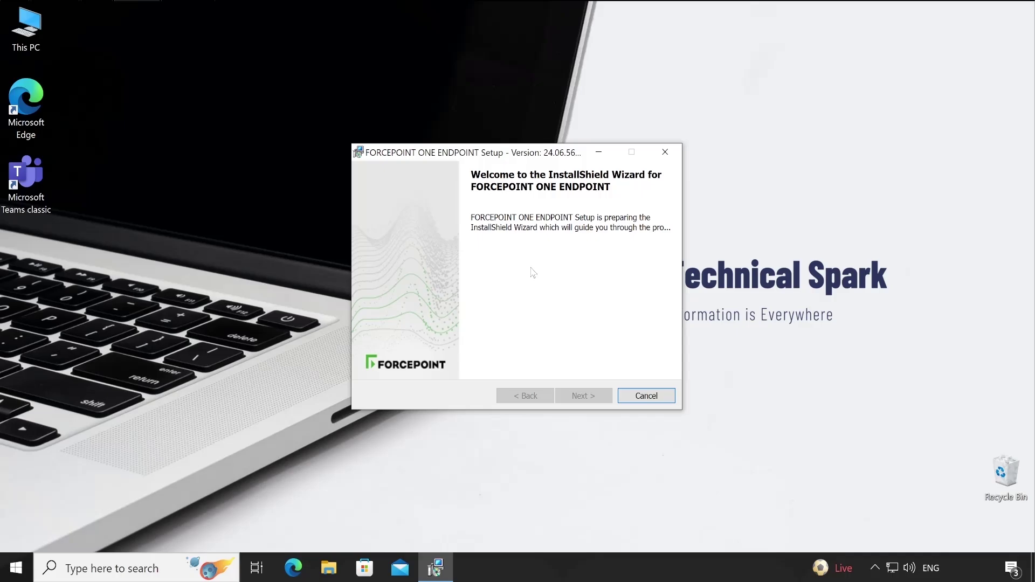
Step: Look at the hidden tray icons, and complete the FORCEPOINT ONE ENDPOINT installation wizard through to its finish
{"action": "left_click", "coordinate": [877, 568]}
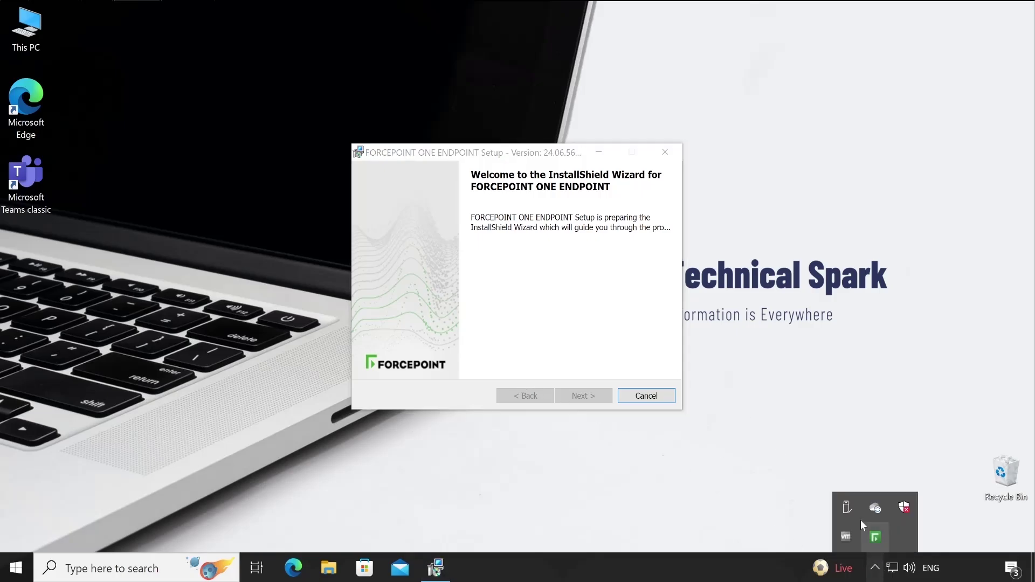
{"action": "left_click", "coordinate": [556, 283]}
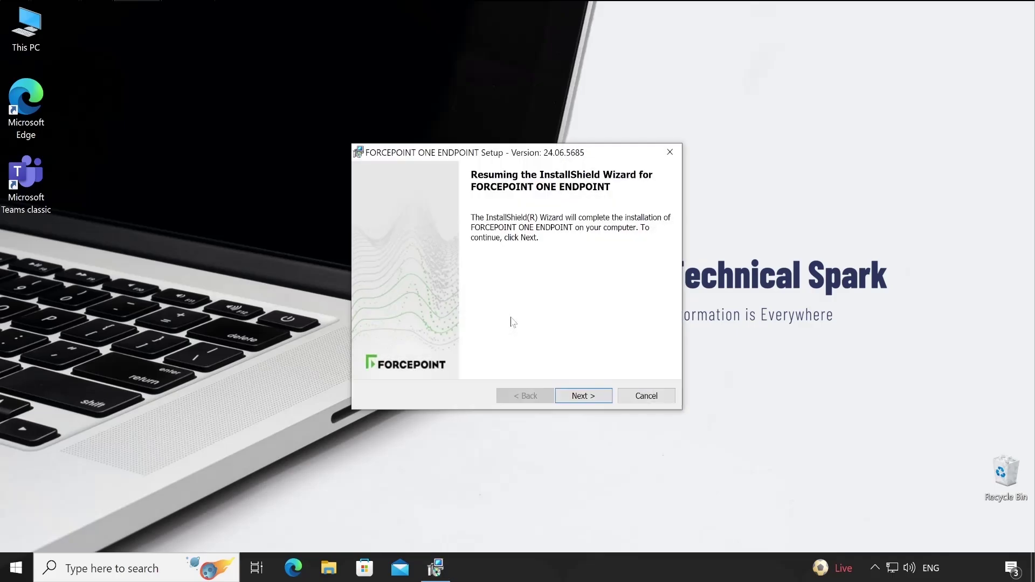
{"action": "left_click", "coordinate": [593, 395]}
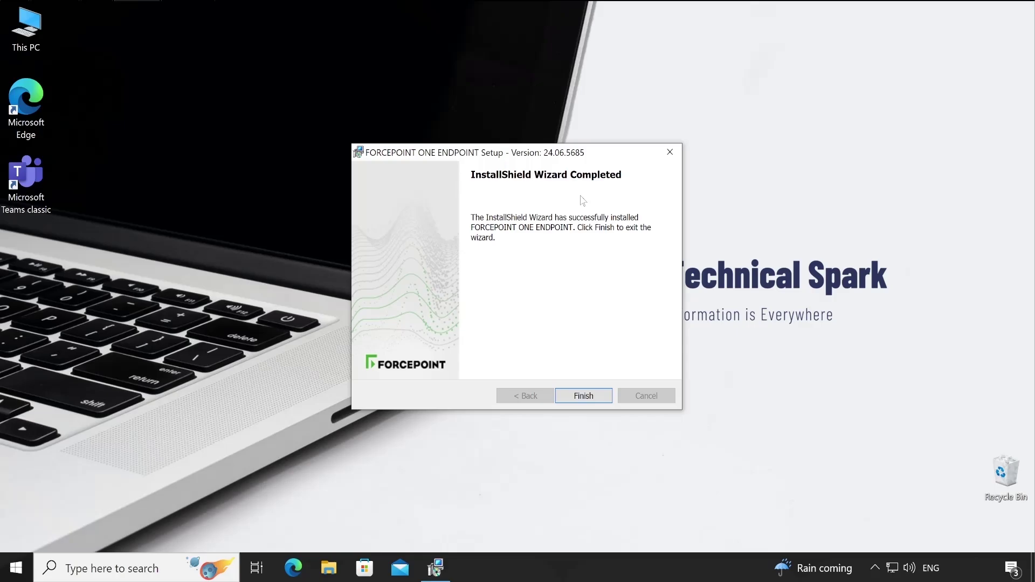
{"action": "left_click", "coordinate": [600, 402]}
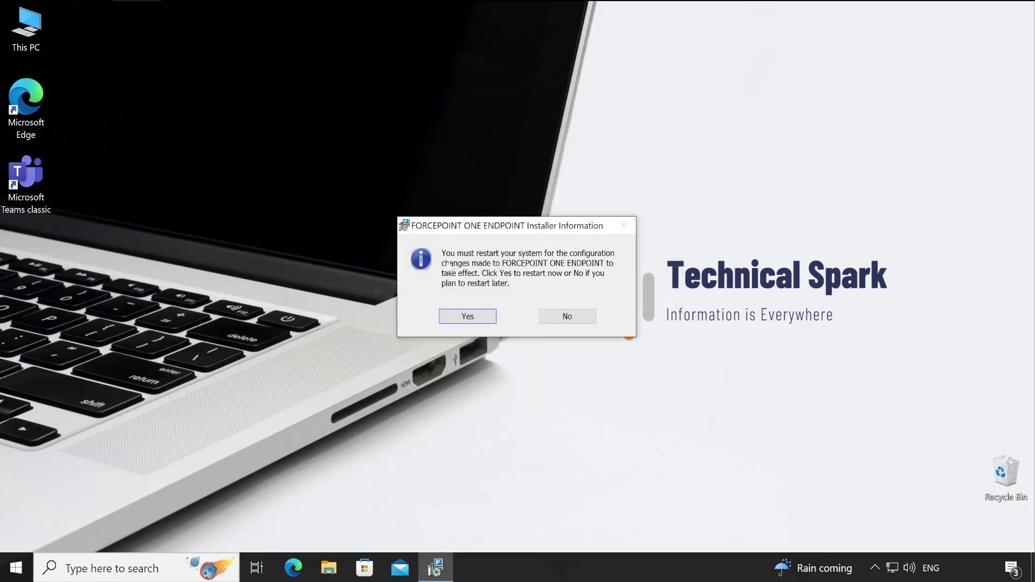
Step: Check the hidden tray icons and the FORCEPOINT ONE ENDPOINT version in Programs and Features, and close that window
{"action": "left_click", "coordinate": [883, 515]}
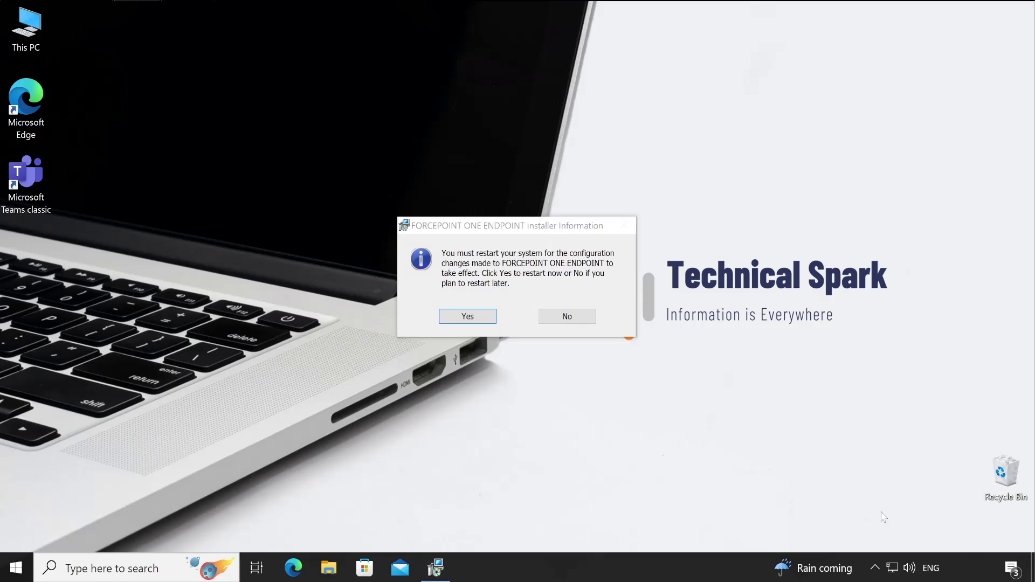
{"action": "left_click", "coordinate": [876, 570]}
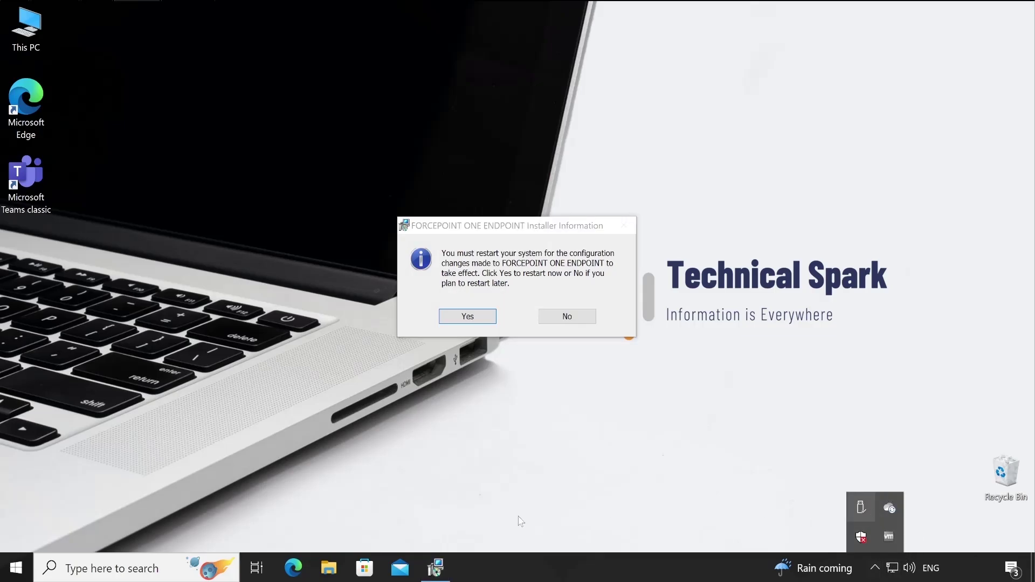
{"action": "right_click", "coordinate": [16, 568]}
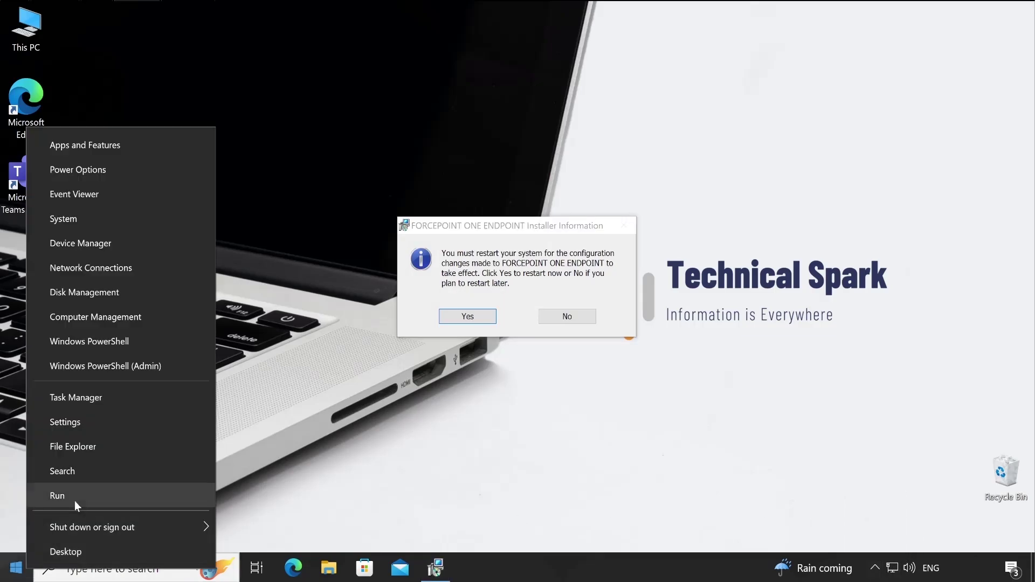
{"action": "left_click", "coordinate": [57, 496]}
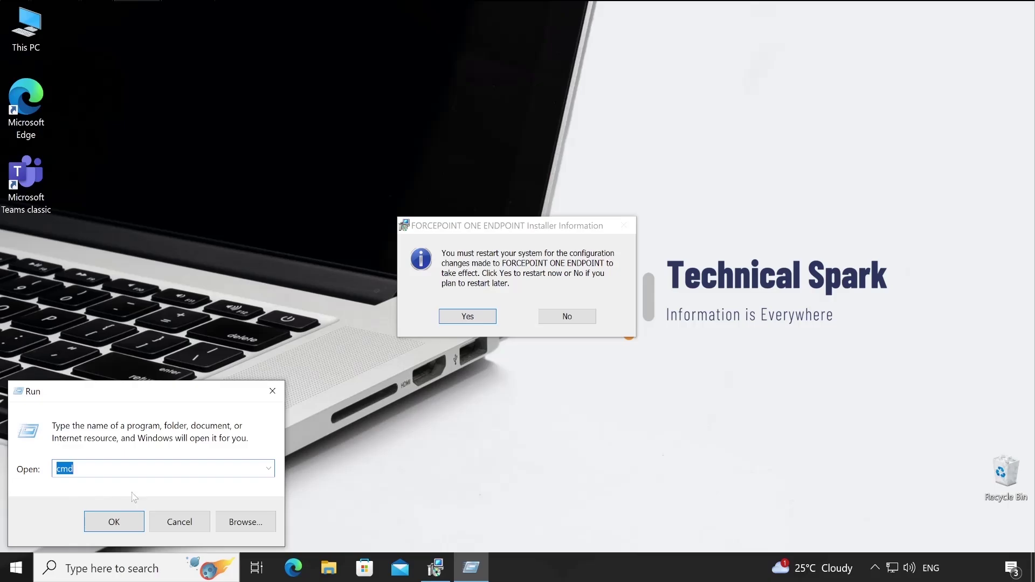
{"action": "type", "text": "app"}
{"action": "key", "text": "Down"}
{"action": "key", "text": "Return"}
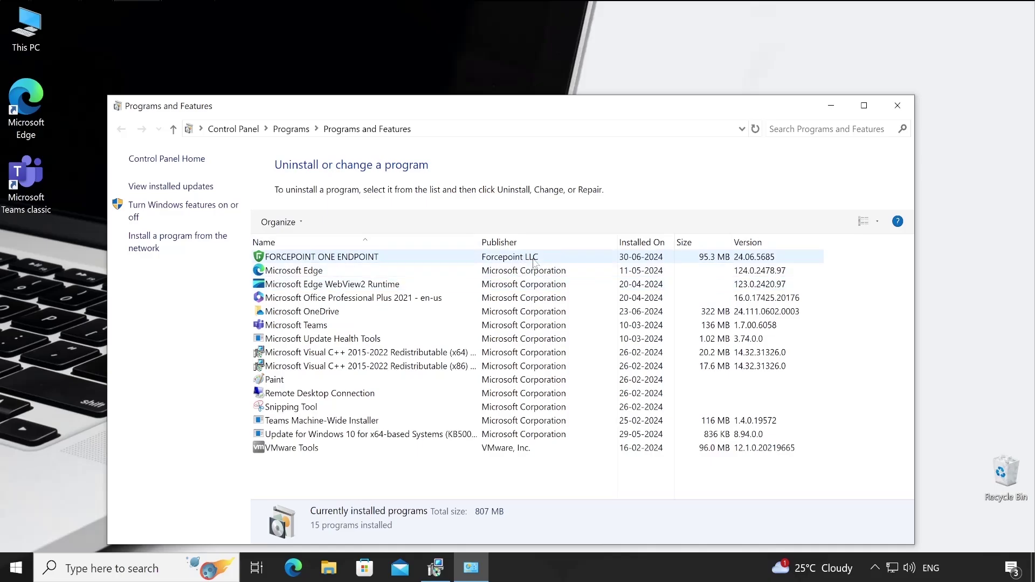
{"action": "left_click", "coordinate": [533, 260]}
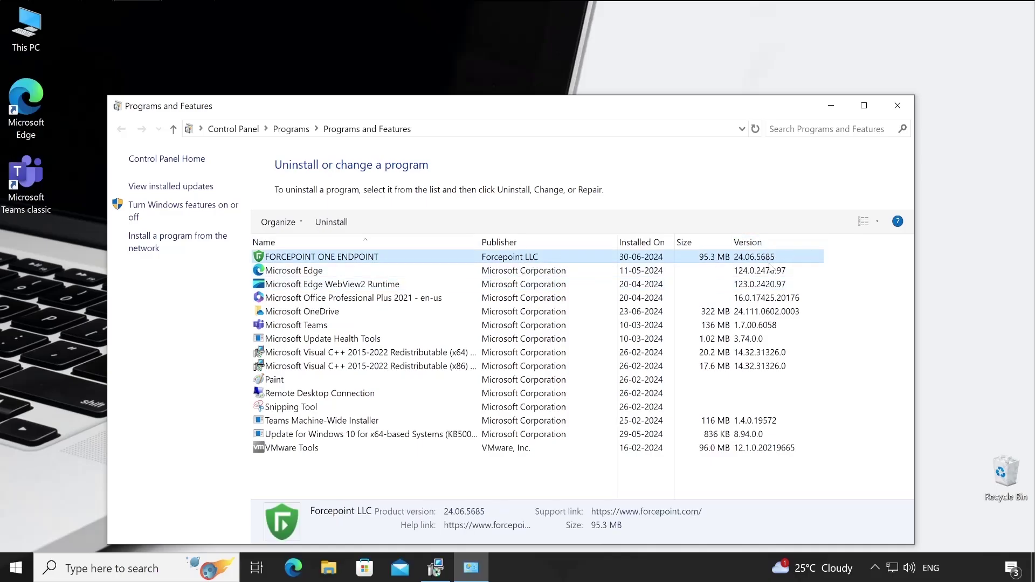
{"action": "left_click", "coordinate": [897, 105]}
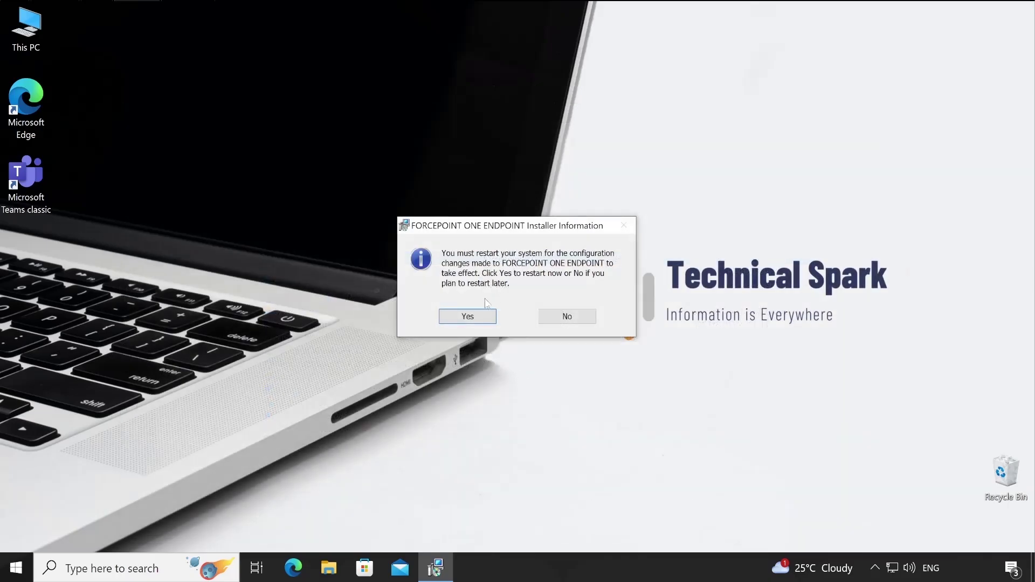
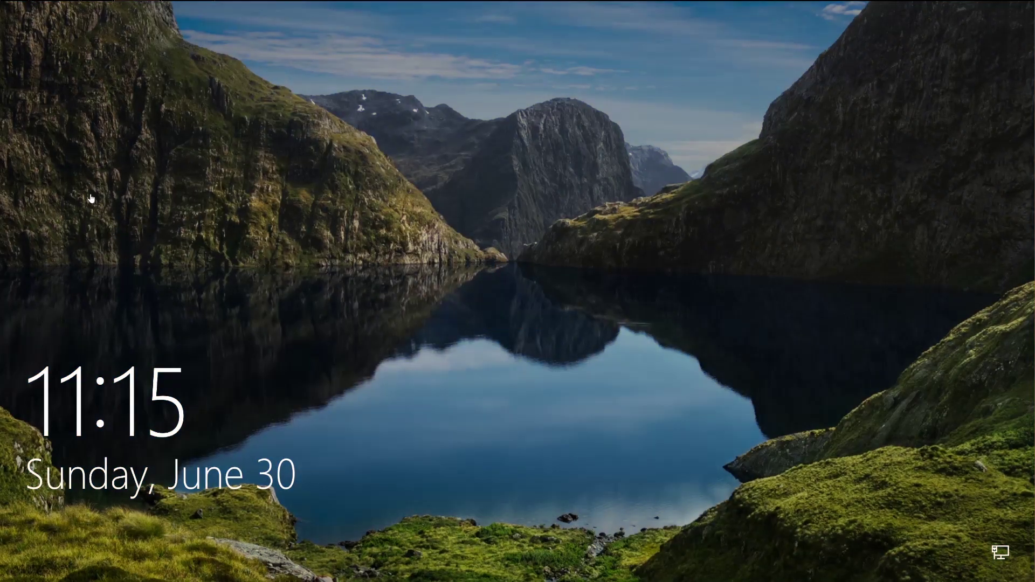
Step: Sign in to the restarted Windows client with the account password
{"action": "left_click", "coordinate": [496, 208]}
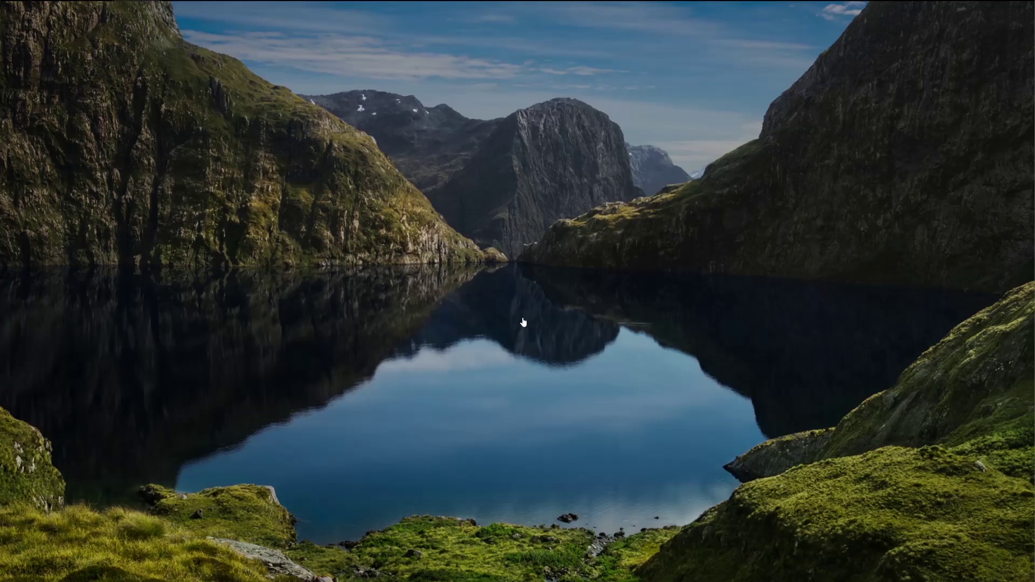
{"action": "type", "text": "******"}
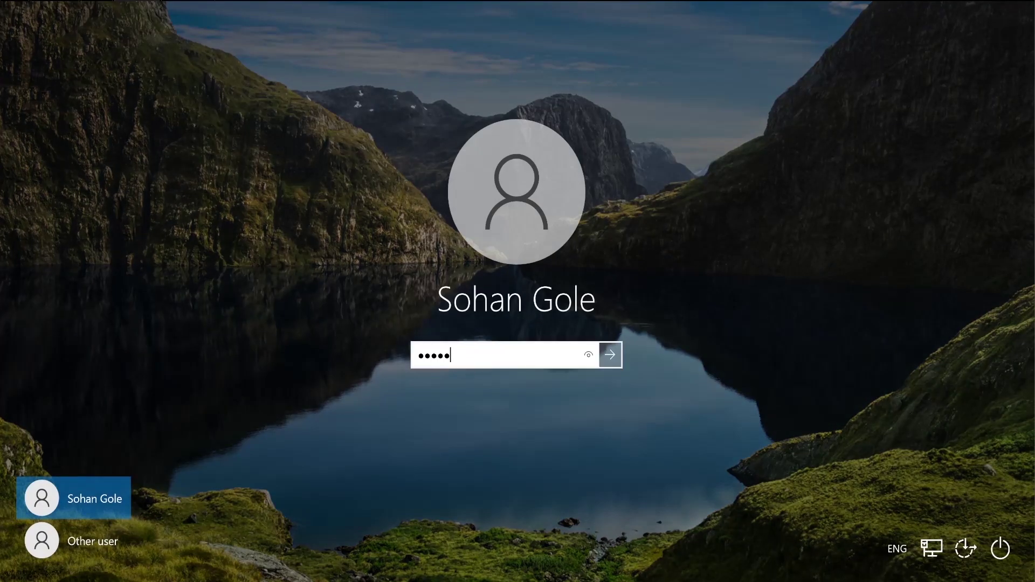
{"action": "type", "text": "***"}
{"action": "key", "text": "Return"}
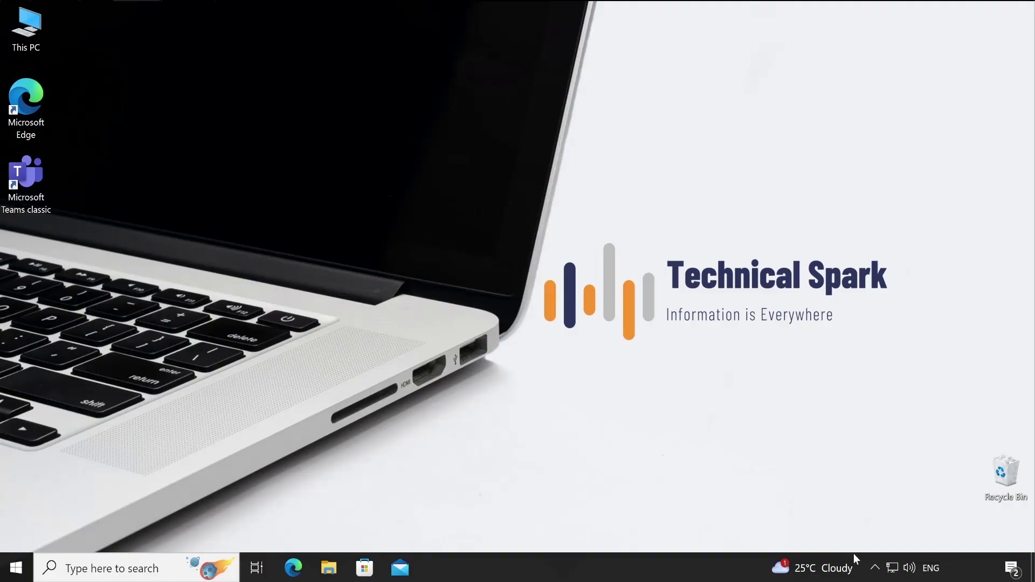
Step: Check the version in the About information of Forcepoint DLP Endpoint, close the About window and dismiss the OneDrive notification
{"action": "left_click", "coordinate": [873, 568]}
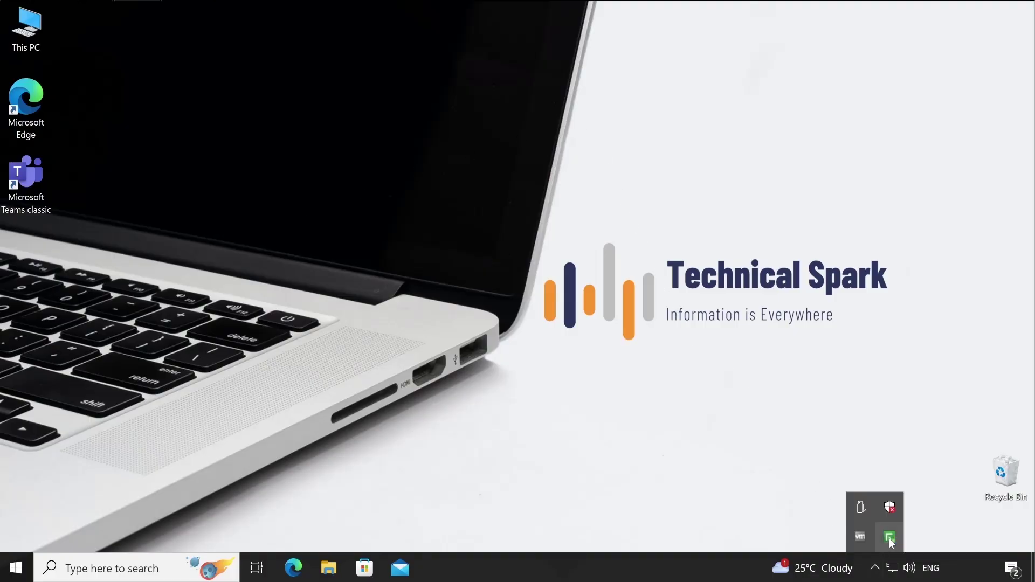
{"action": "mouse_move", "coordinate": [890, 540]}
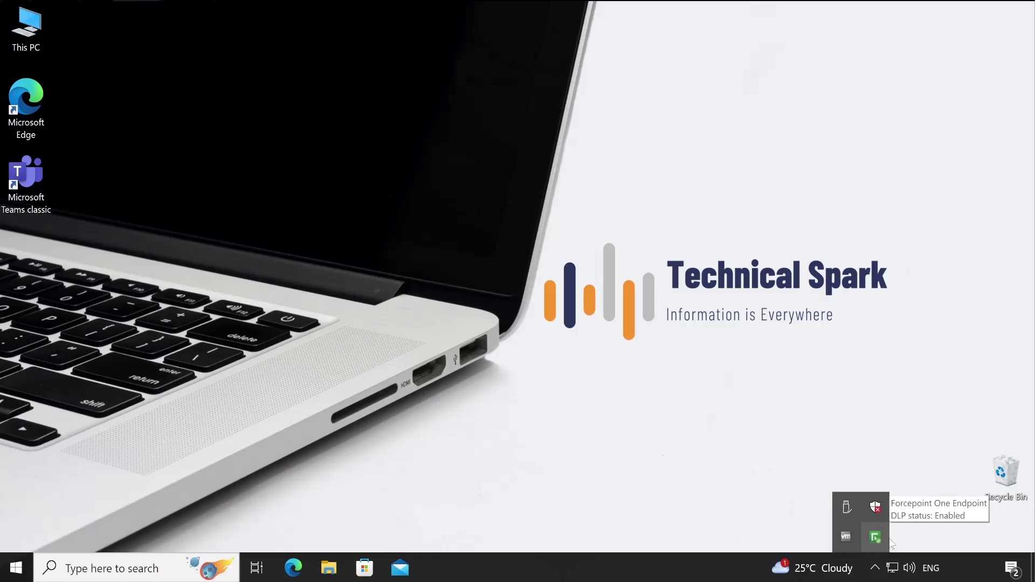
{"action": "right_click", "coordinate": [882, 544]}
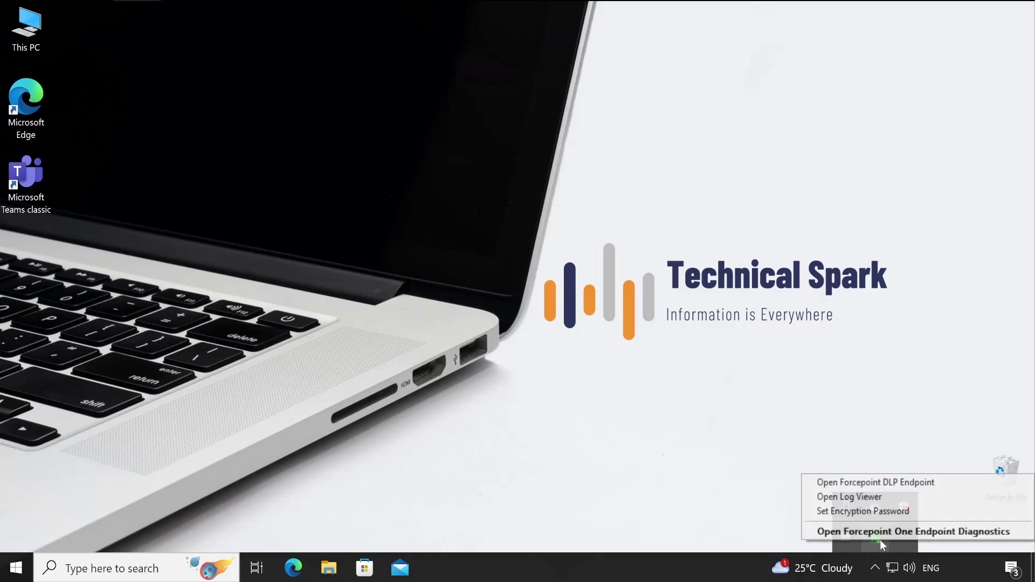
{"action": "left_click", "coordinate": [859, 482]}
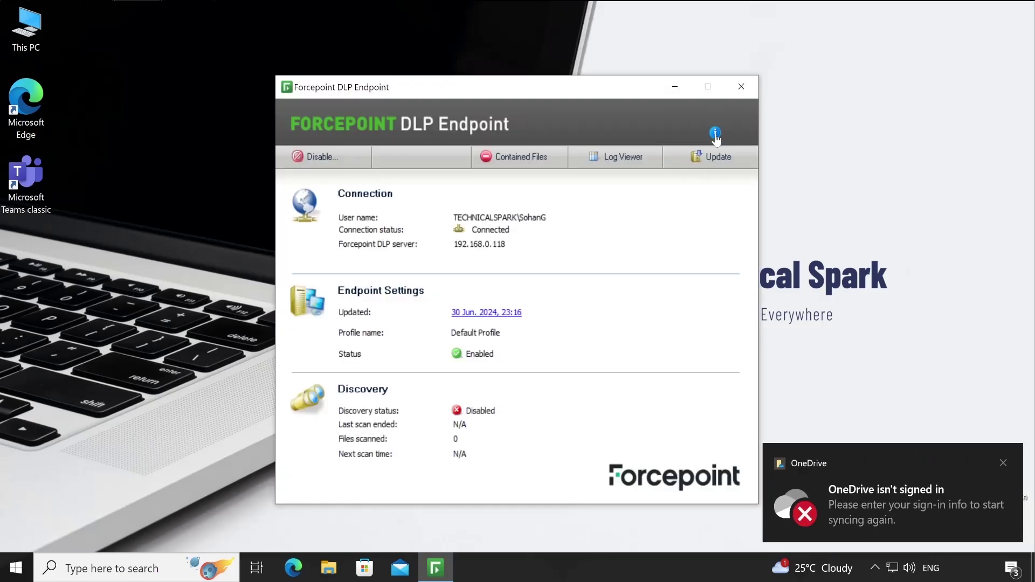
{"action": "left_click", "coordinate": [715, 132]}
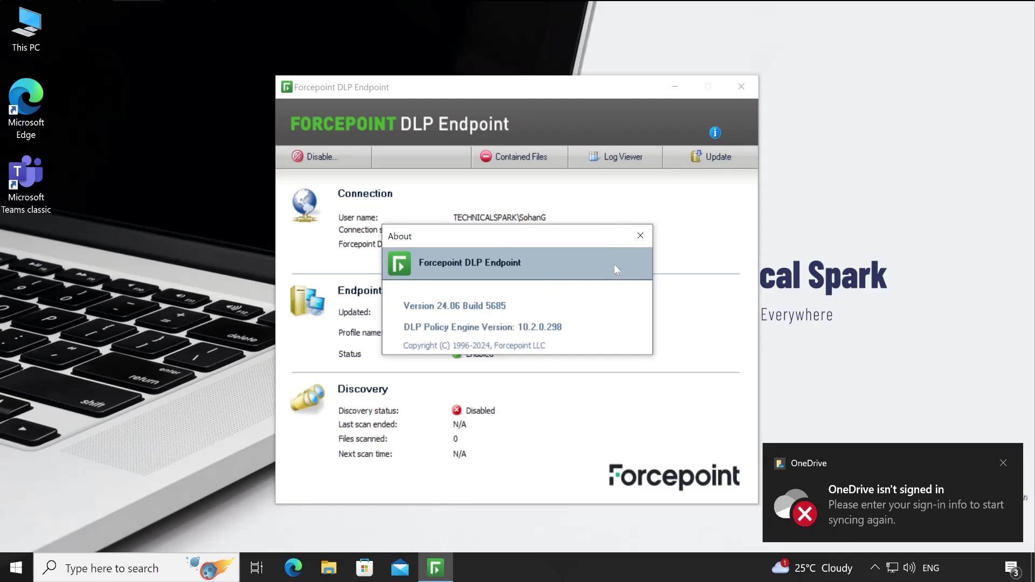
{"action": "left_click", "coordinate": [639, 237]}
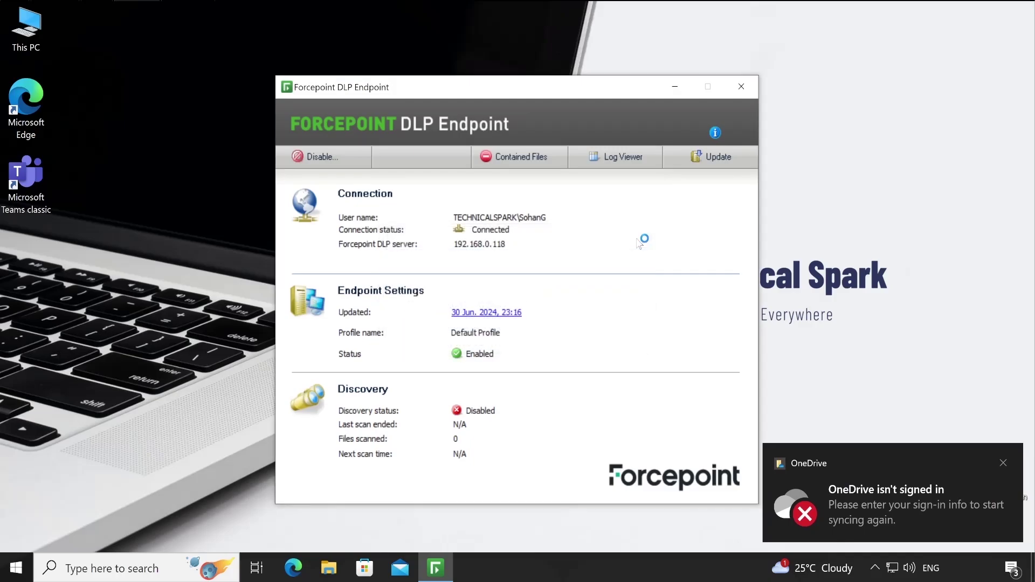
{"action": "left_click", "coordinate": [1002, 463]}
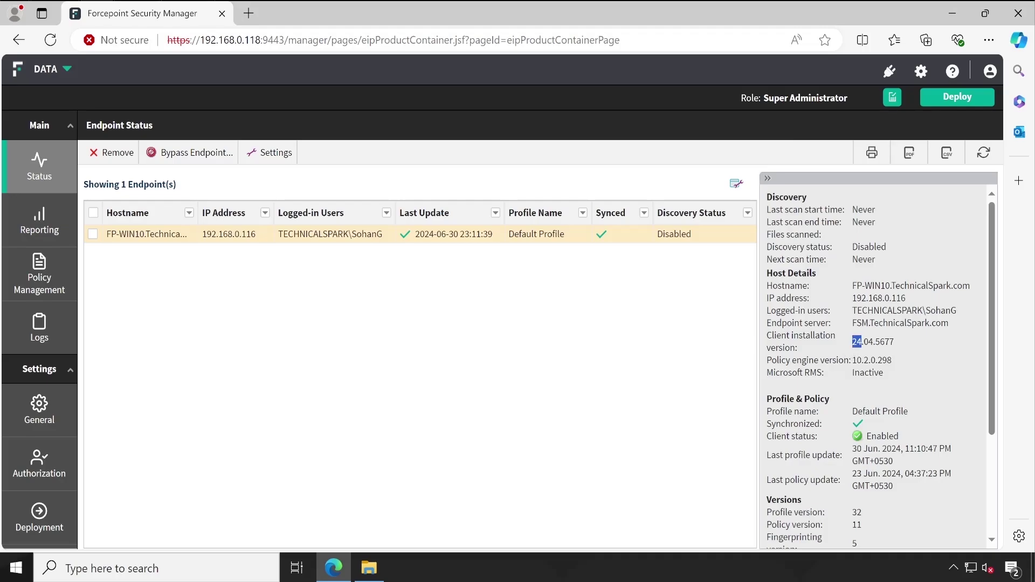
Step: In Forcepoint Security Manager, refresh the Endpoint Status list, examine FP-WIN10's client installation version and copy it
{"action": "left_click_drag", "start_coordinate": [850, 341], "coordinate": [903, 353]}
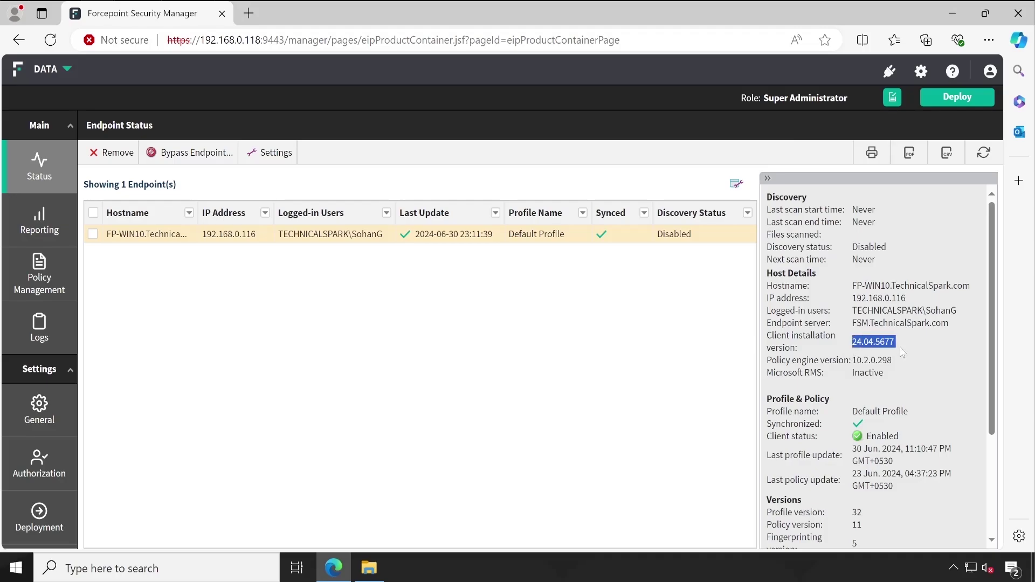
{"action": "left_click", "coordinate": [875, 202]}
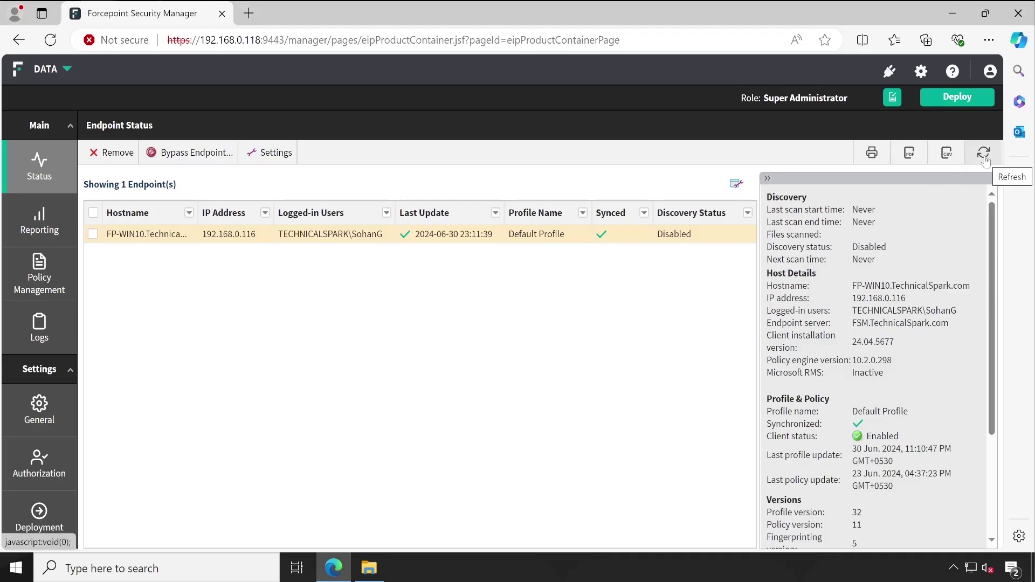
{"action": "left_click", "coordinate": [984, 157]}
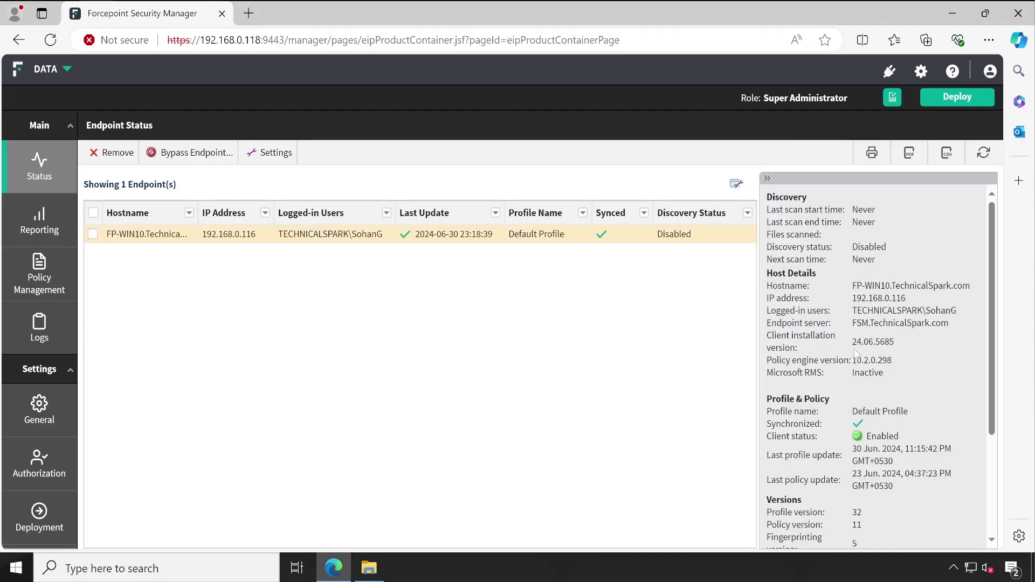
{"action": "double_click", "coordinate": [878, 343]}
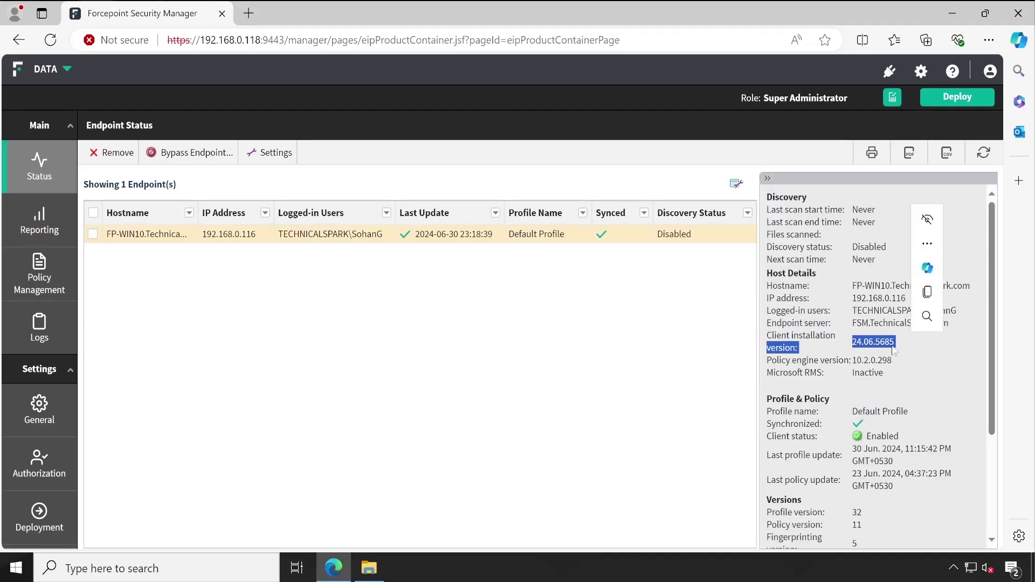
{"action": "key", "text": "ctrl+c"}
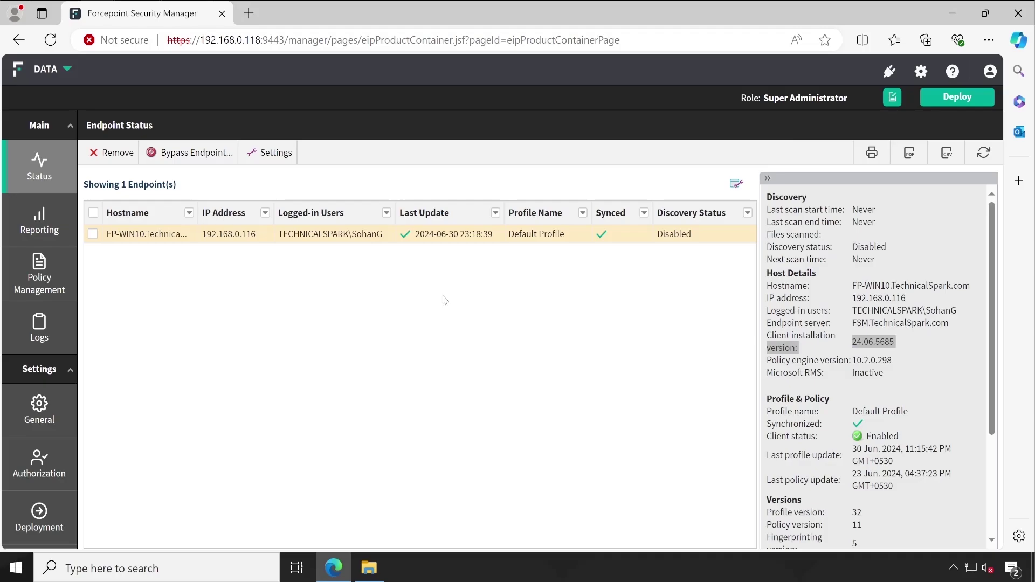